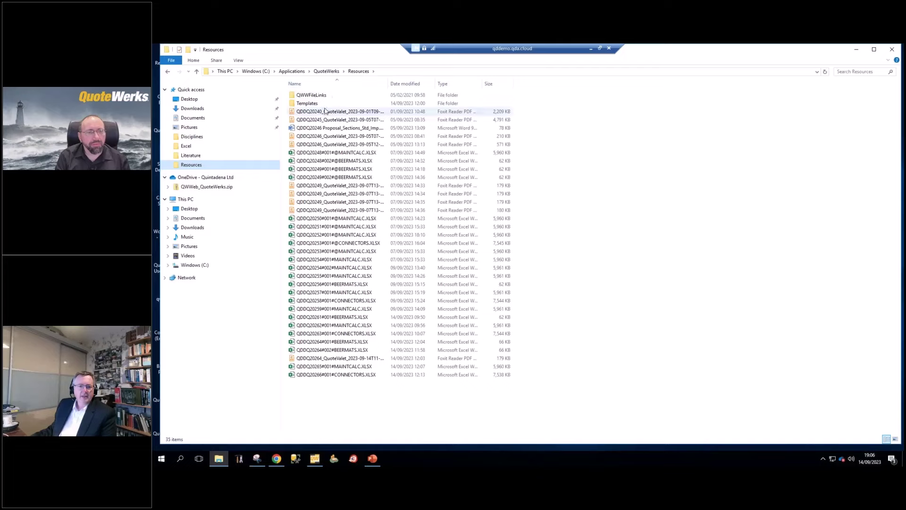
Open the BeerMats.xlsx workbook from the Templates\Excel folder and display its Quotation_tool sheet.
{"action": "double_click", "coordinate": [326, 103]}
{"action": "double_click", "coordinate": [302, 95]}
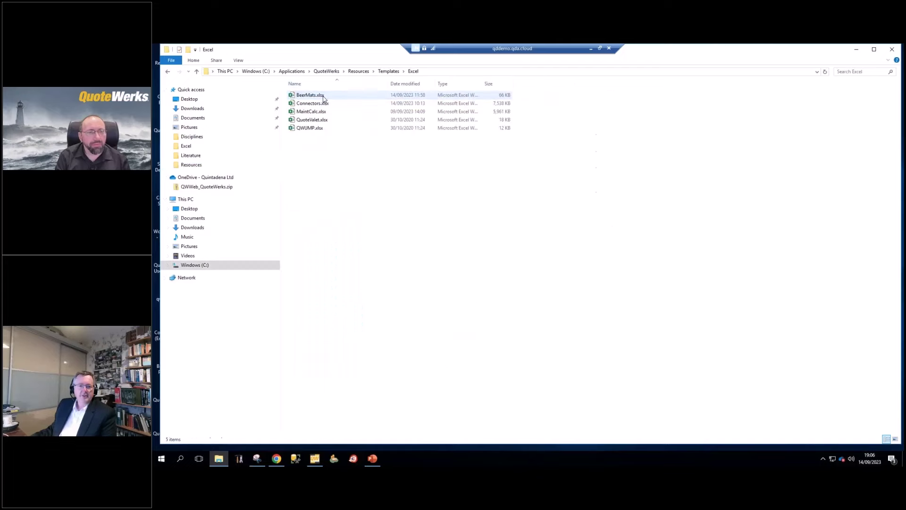
{"action": "double_click", "coordinate": [323, 96]}
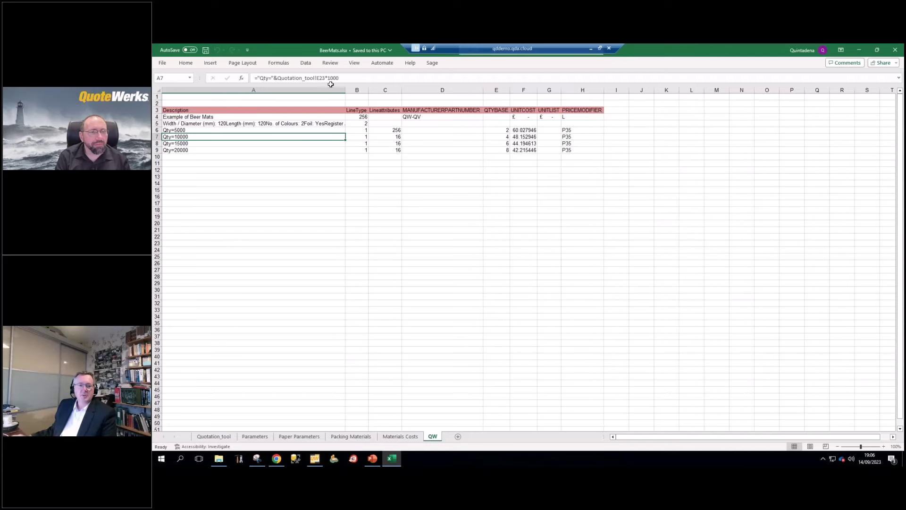
{"action": "left_click", "coordinate": [211, 429]}
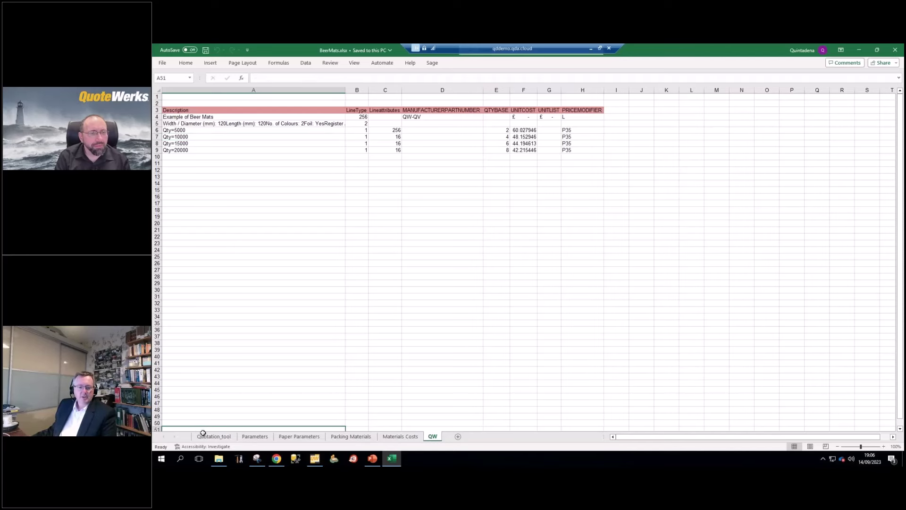
{"action": "left_click", "coordinate": [232, 436]}
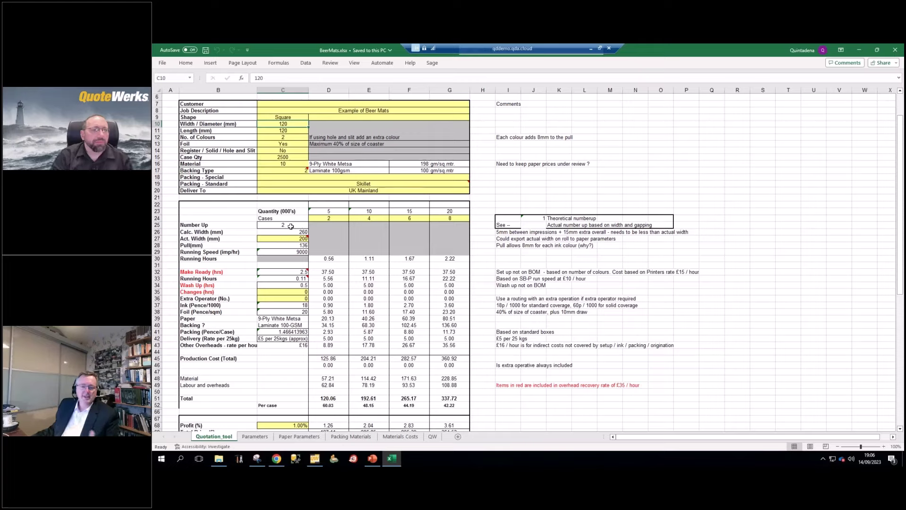
Choose Square as the beer mat shape in the quotation inputs.
{"action": "left_click", "coordinate": [296, 118]}
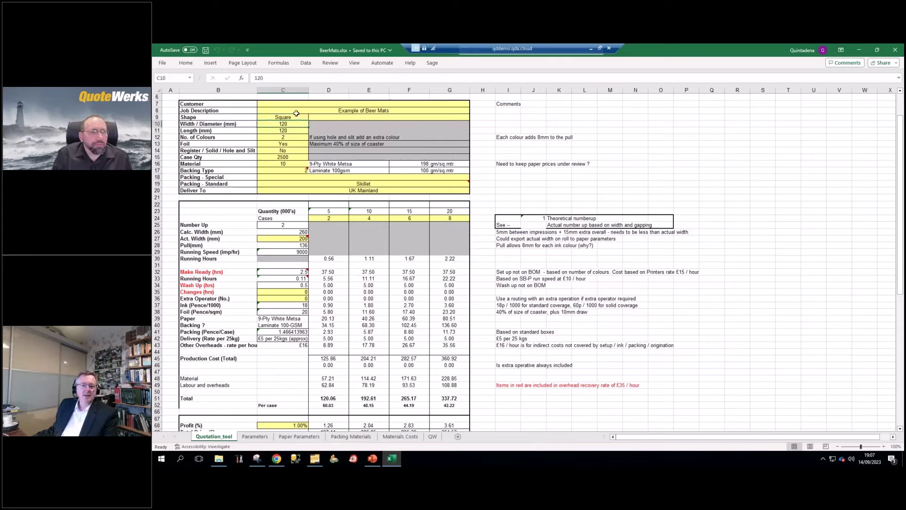
{"action": "left_click", "coordinate": [300, 123]}
{"action": "left_click", "coordinate": [302, 118]}
{"action": "left_click", "coordinate": [311, 118]}
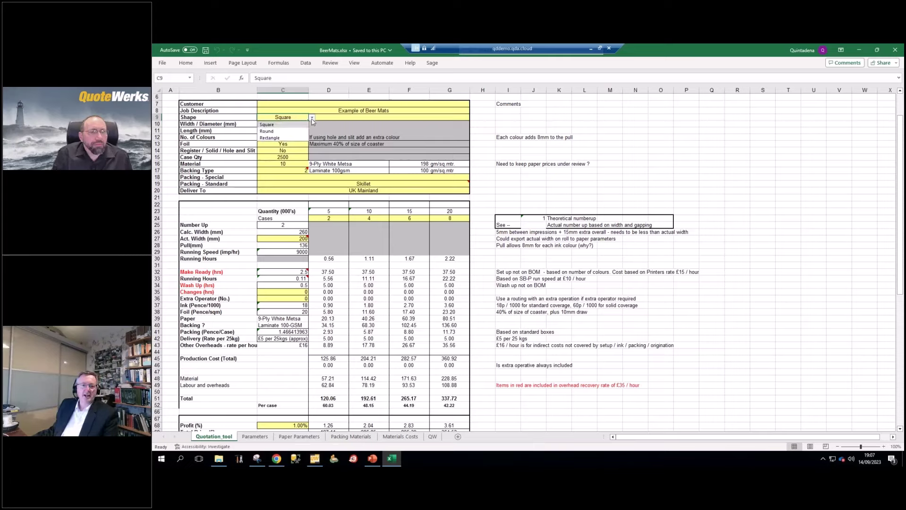
{"action": "left_click", "coordinate": [283, 124]}
Review the width, length, number of colours and foil inputs for the beer mat job.
{"action": "left_click", "coordinate": [282, 125]}
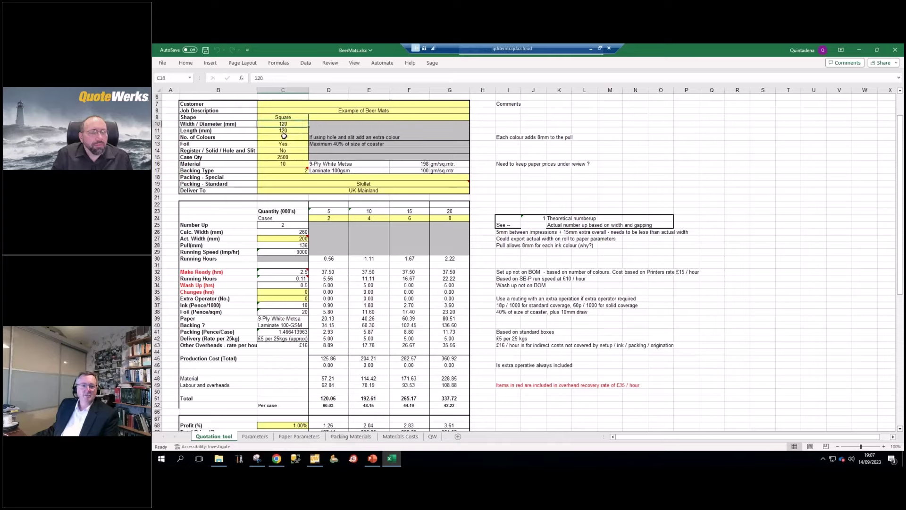
{"action": "left_click", "coordinate": [283, 131]}
{"action": "left_click", "coordinate": [289, 137]}
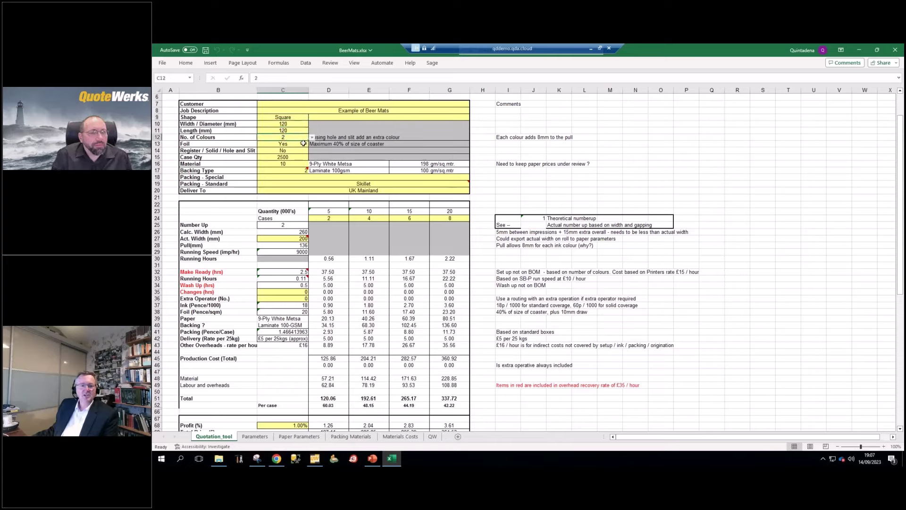
{"action": "left_click", "coordinate": [304, 144]}
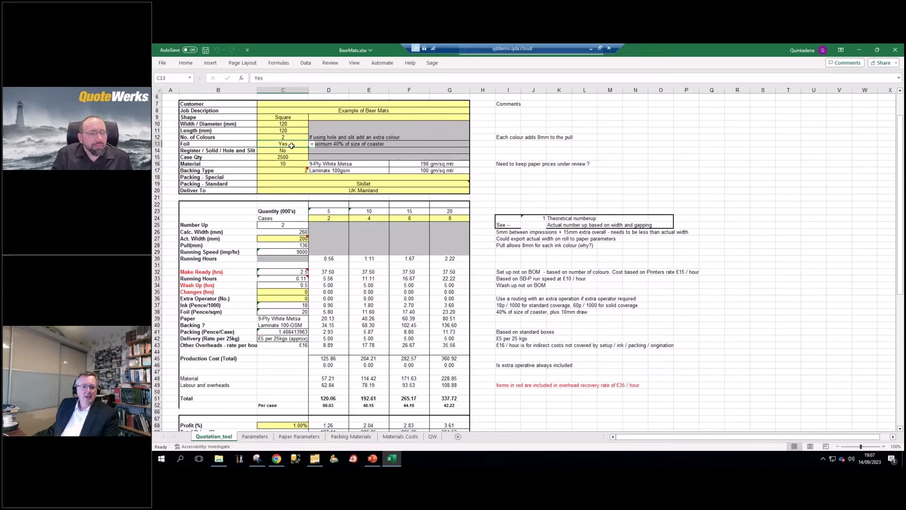
Set the beer mat material to code 13, 12-Ply White Fourstones.
{"action": "left_click", "coordinate": [296, 163]}
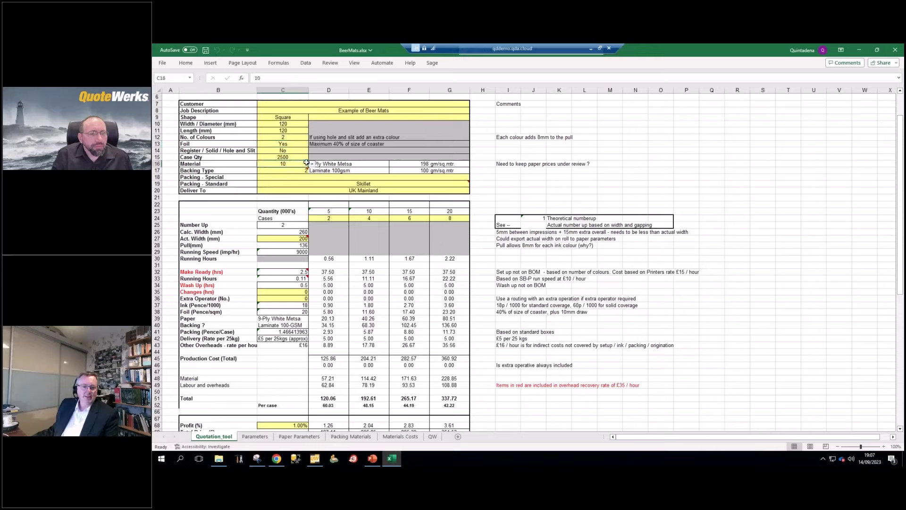
{"action": "left_click", "coordinate": [311, 164]}
{"action": "left_click", "coordinate": [283, 198]}
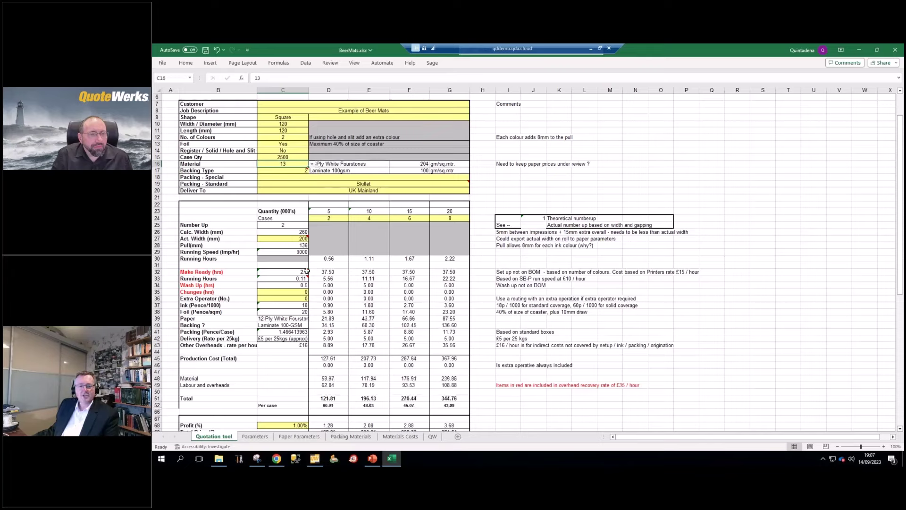
Review the Paper Parameters, Packing Materials and Materials Costs sheets that feed the quotation.
{"action": "left_click", "coordinate": [297, 436]}
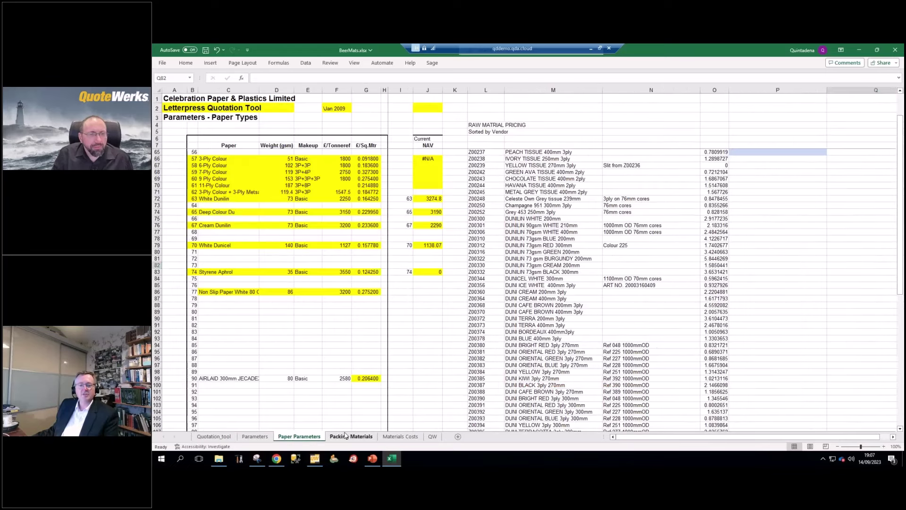
{"action": "left_click", "coordinate": [361, 437]}
{"action": "left_click", "coordinate": [400, 436]}
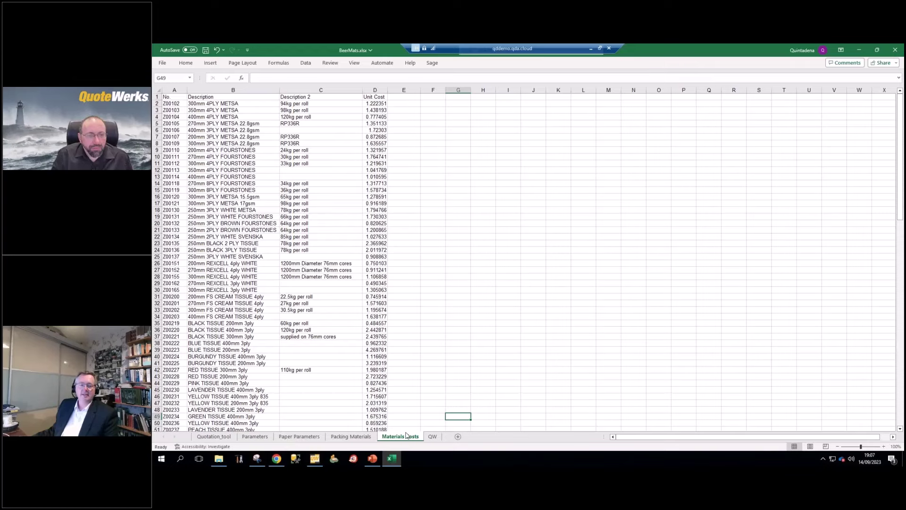
Display the QW sheet and examine the Qty=10000 line's description, line type, line attributes and base quantity cells.
{"action": "left_click", "coordinate": [433, 439]}
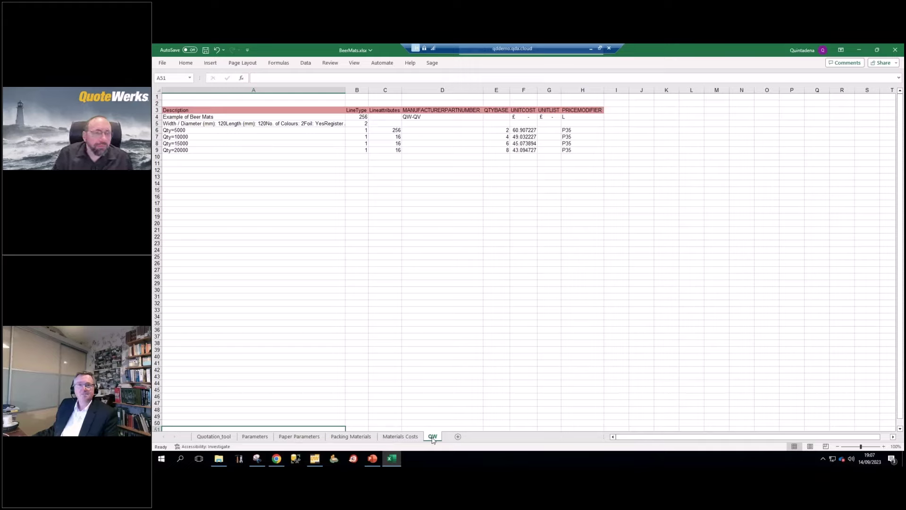
{"action": "left_click", "coordinate": [270, 125]}
{"action": "left_click", "coordinate": [273, 137]}
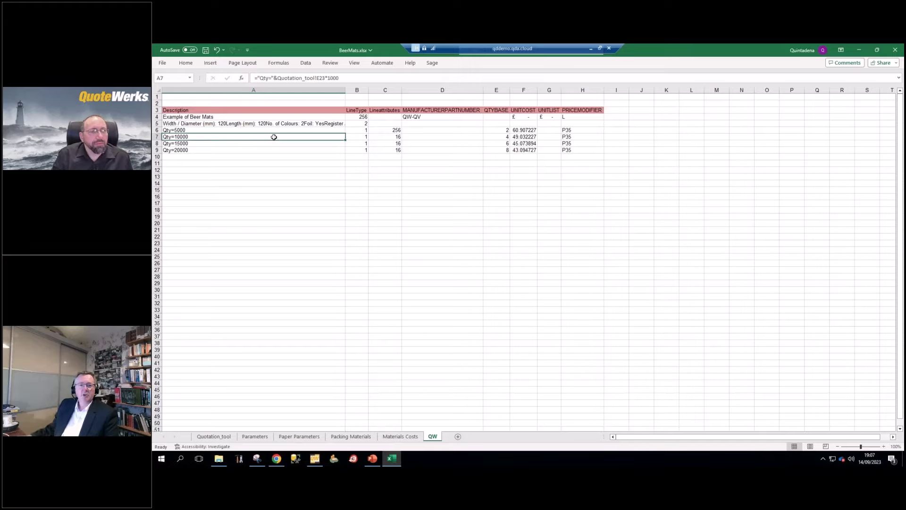
{"action": "key", "text": "Right"}
{"action": "key", "text": "Right"}
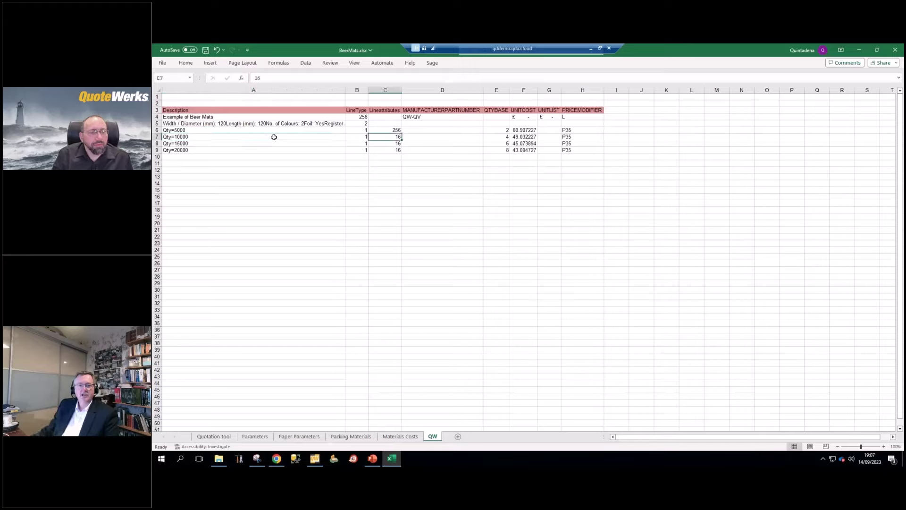
{"action": "key", "text": "Left"}
{"action": "key", "text": "Right"}
{"action": "key", "text": "Right"}
{"action": "key", "text": "Right"}
{"action": "key", "text": "Right"}
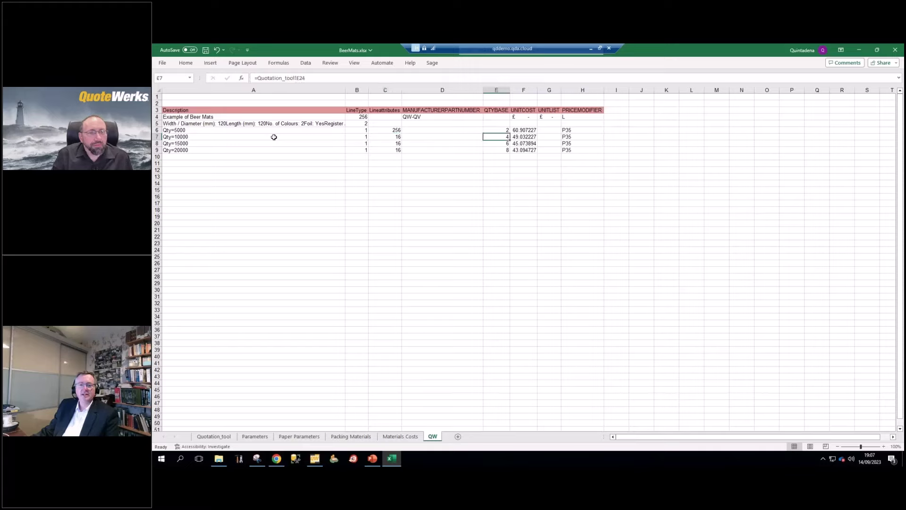
{"action": "key", "text": "Left"}
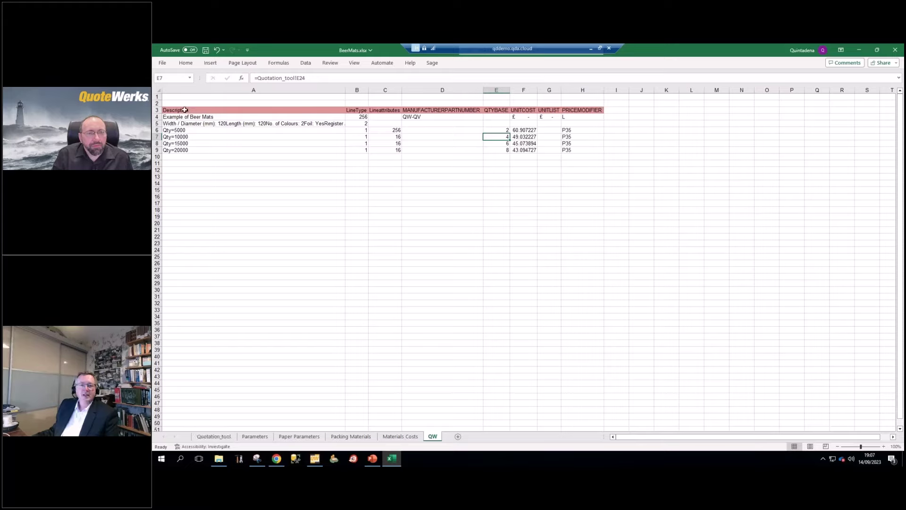
Examine the column headings in row 3 of the QW sheet, from Description across to PRICEMODIFIER.
{"action": "left_click", "coordinate": [228, 156]}
{"action": "left_click_drag", "start_coordinate": [208, 110], "coordinate": [354, 110]}
{"action": "left_click", "coordinate": [319, 112]}
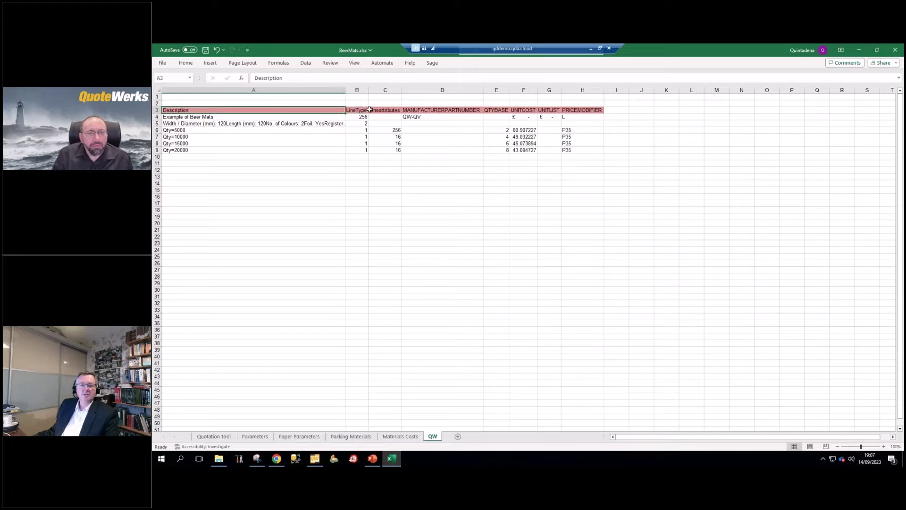
{"action": "left_click", "coordinate": [429, 112]}
{"action": "key", "text": "Right"}
{"action": "key", "text": "Right"}
{"action": "key", "text": "Right"}
{"action": "key", "text": "Right"}
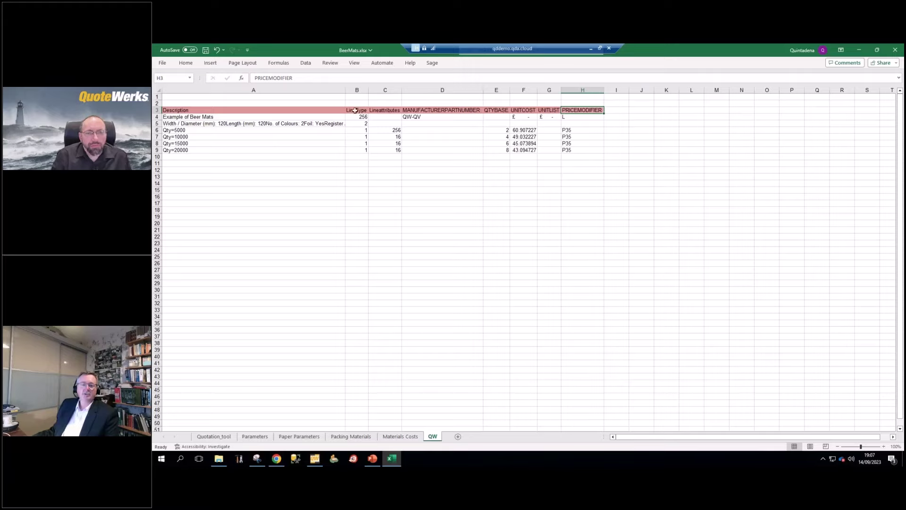
{"action": "left_click_drag", "start_coordinate": [355, 110], "coordinate": [378, 110]}
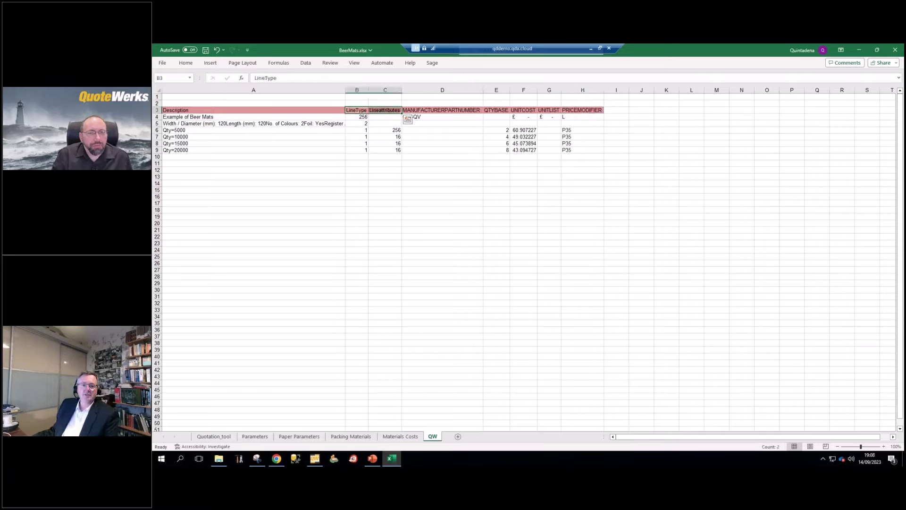
{"action": "left_click", "coordinate": [400, 117]}
{"action": "left_click", "coordinate": [519, 164]}
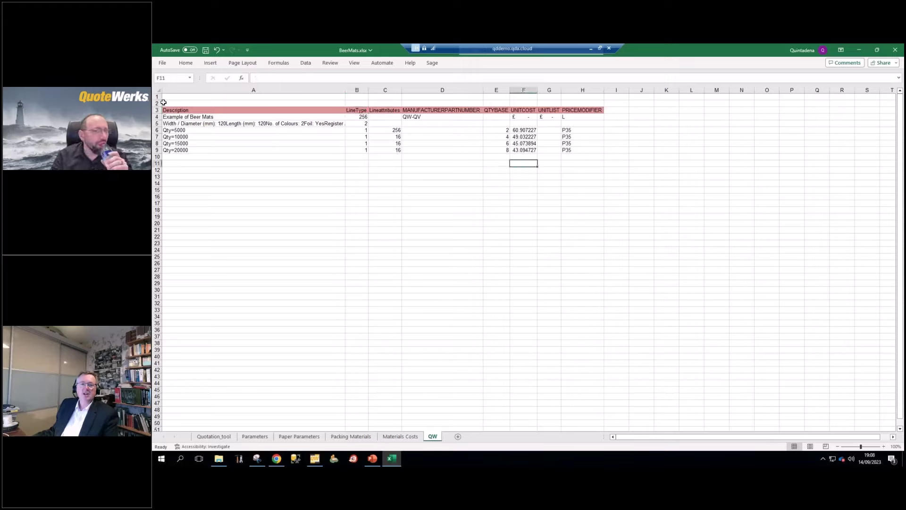
{"action": "left_click_drag", "start_coordinate": [166, 110], "coordinate": [587, 109]}
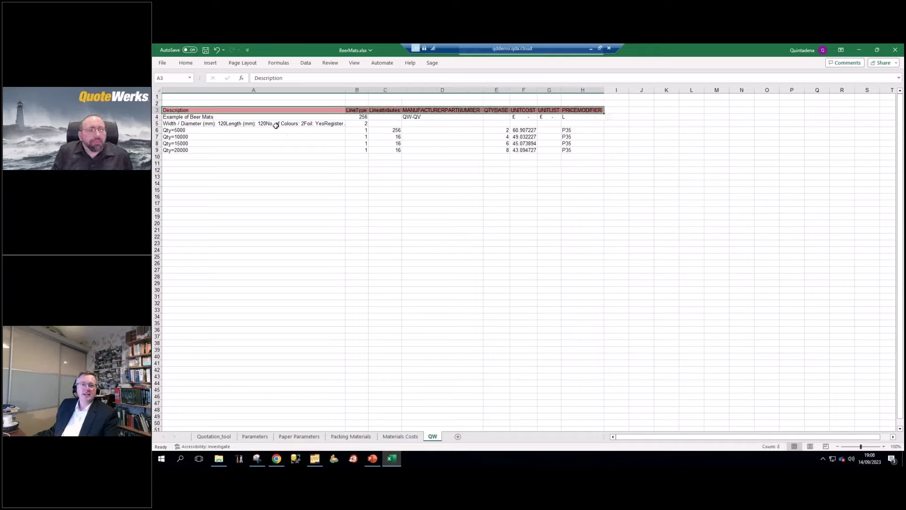
Examine the QW sheet's description formulas, the group header's line type and part number, and the quantity lines' attributes.
{"action": "left_click_drag", "start_coordinate": [270, 117], "coordinate": [277, 160]}
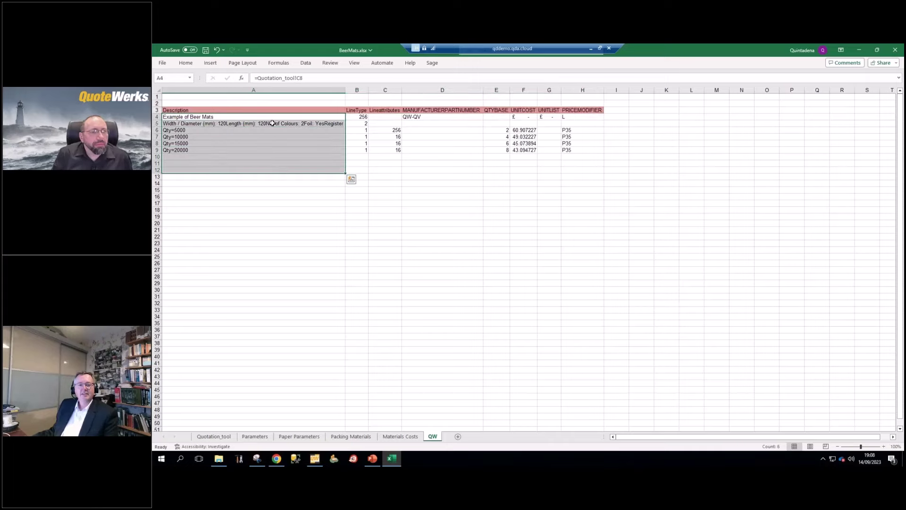
{"action": "left_click", "coordinate": [270, 120]}
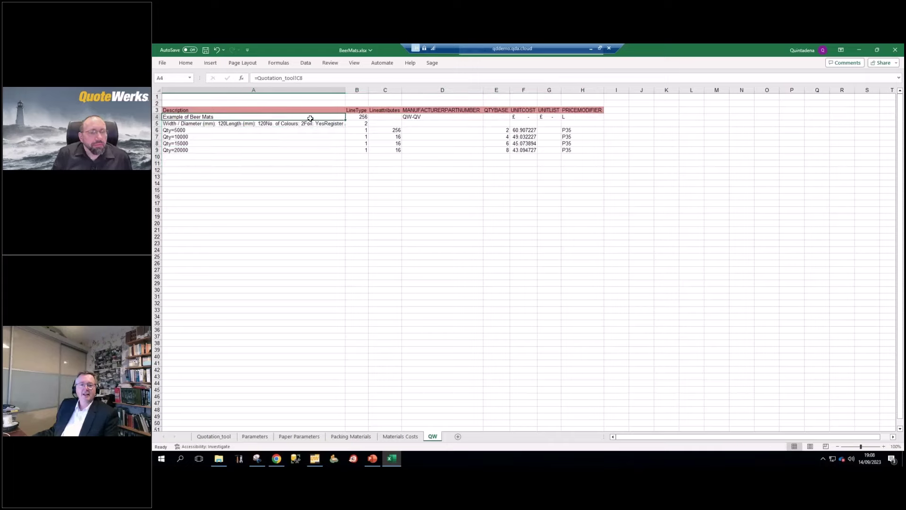
{"action": "left_click", "coordinate": [366, 118]}
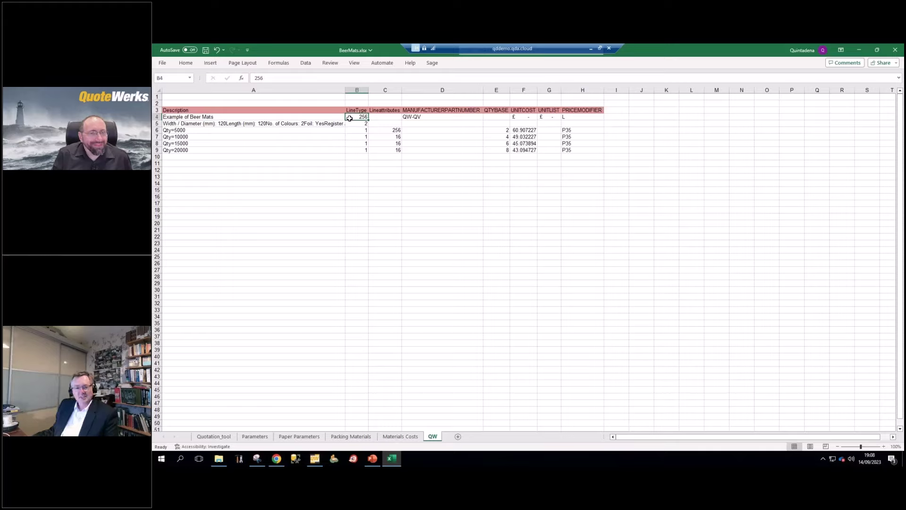
{"action": "left_click", "coordinate": [317, 116]}
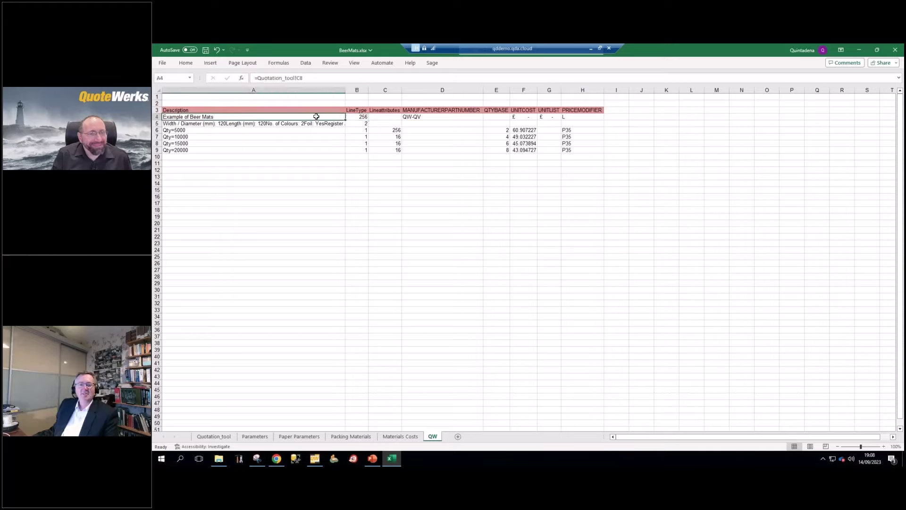
{"action": "left_click", "coordinate": [412, 117]}
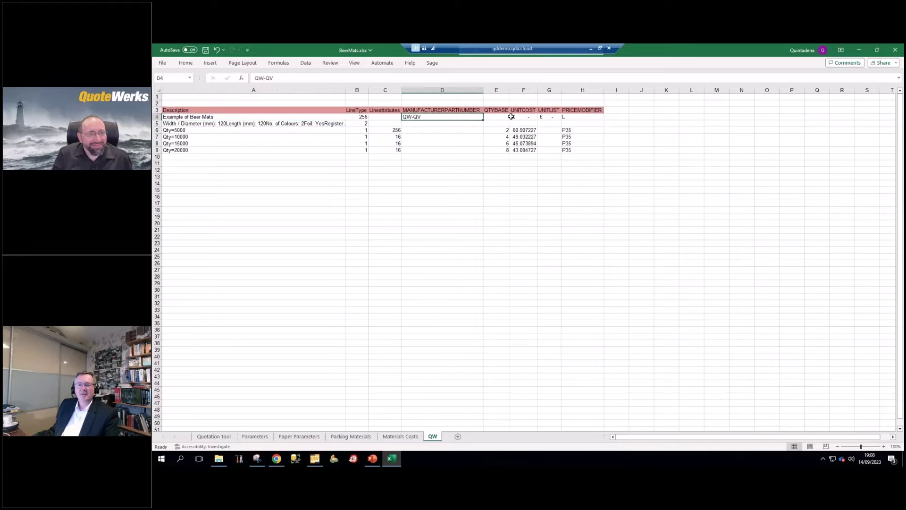
{"action": "left_click", "coordinate": [219, 123]}
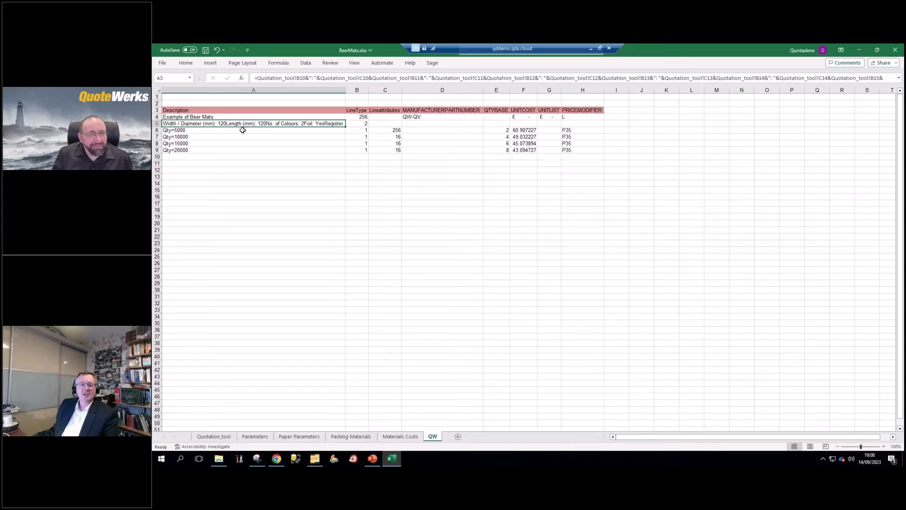
{"action": "left_click_drag", "start_coordinate": [257, 130], "coordinate": [259, 150]}
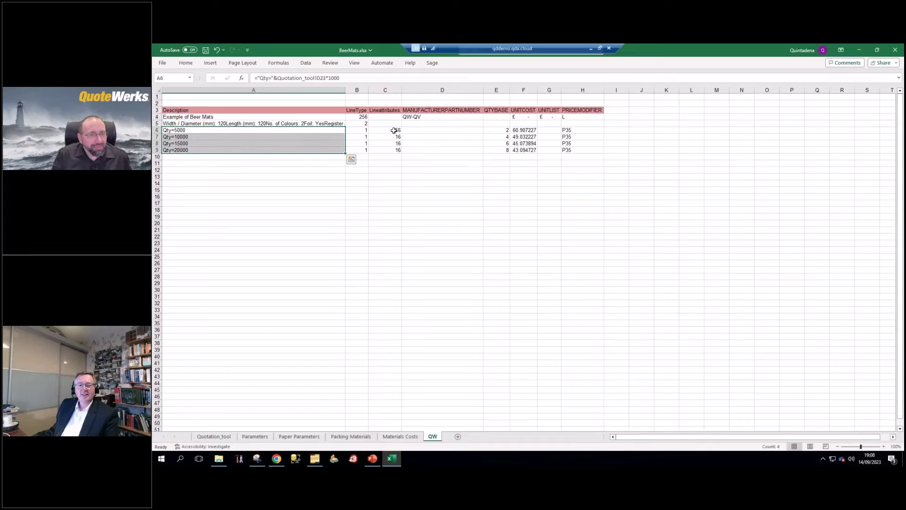
{"action": "left_click_drag", "start_coordinate": [394, 130], "coordinate": [393, 150]}
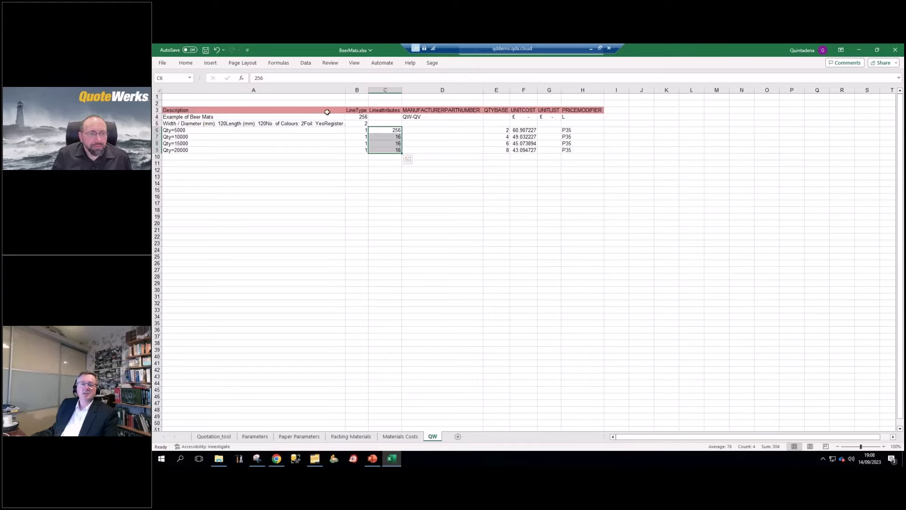
Examine the QW sheet's row 3 headings and add a CustomText01 column heading directly after PRICEMODIFIER.
{"action": "left_click_drag", "start_coordinate": [327, 111], "coordinate": [586, 110]}
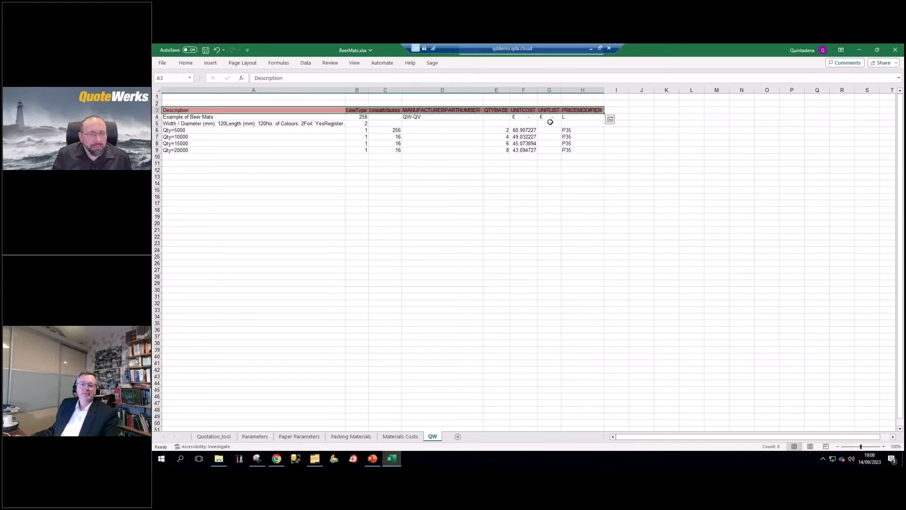
{"action": "left_click_drag", "start_coordinate": [547, 136], "coordinate": [524, 143]}
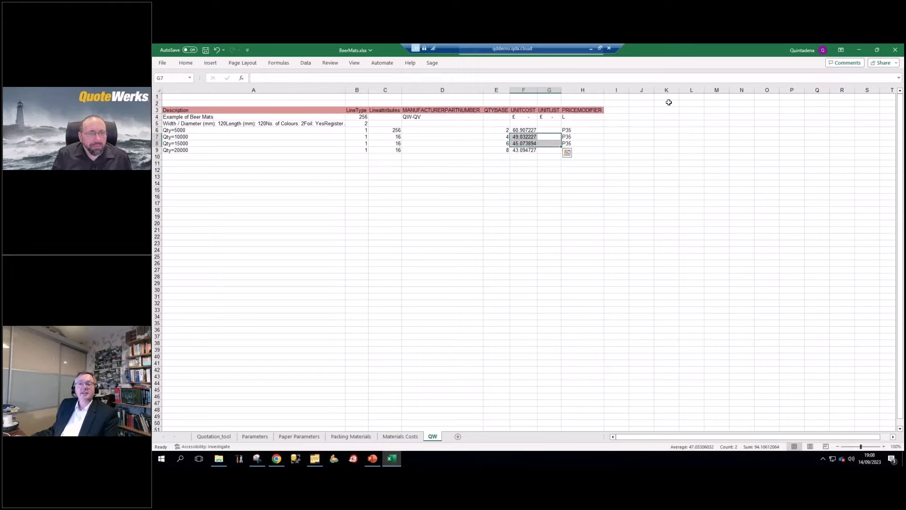
{"action": "left_click", "coordinate": [617, 110]}
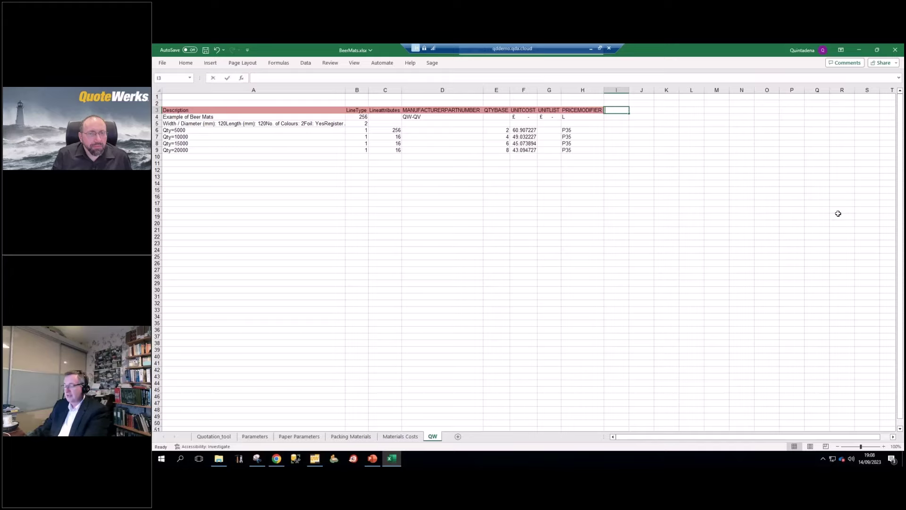
{"action": "type", "text": "CustomTex"}
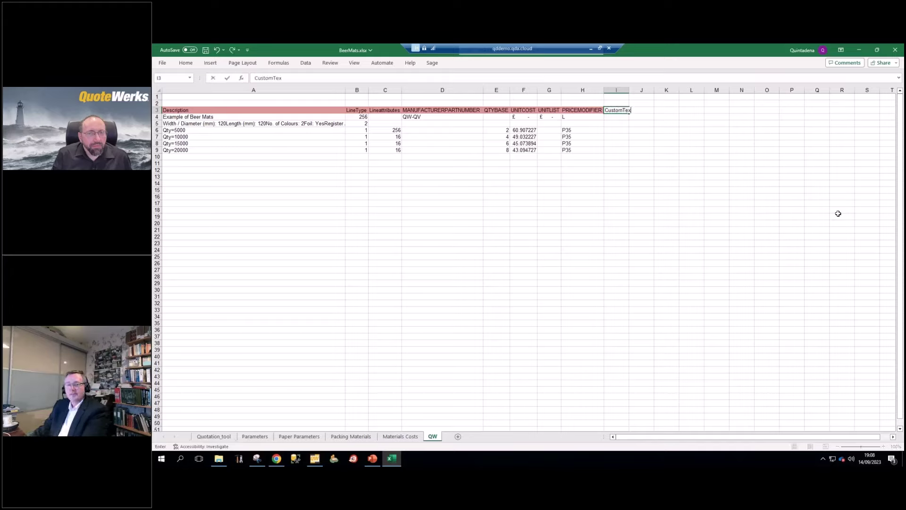
{"action": "type", "text": "t01"}
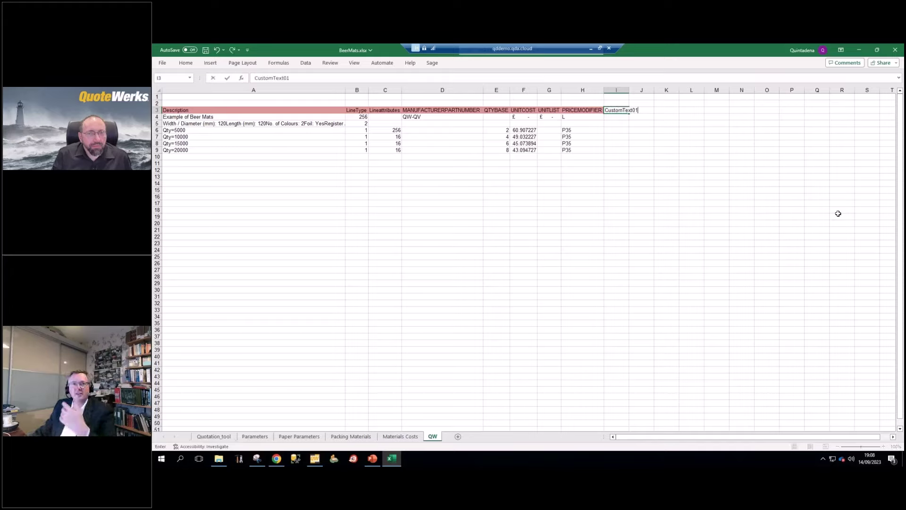
{"action": "key", "text": "Return"}
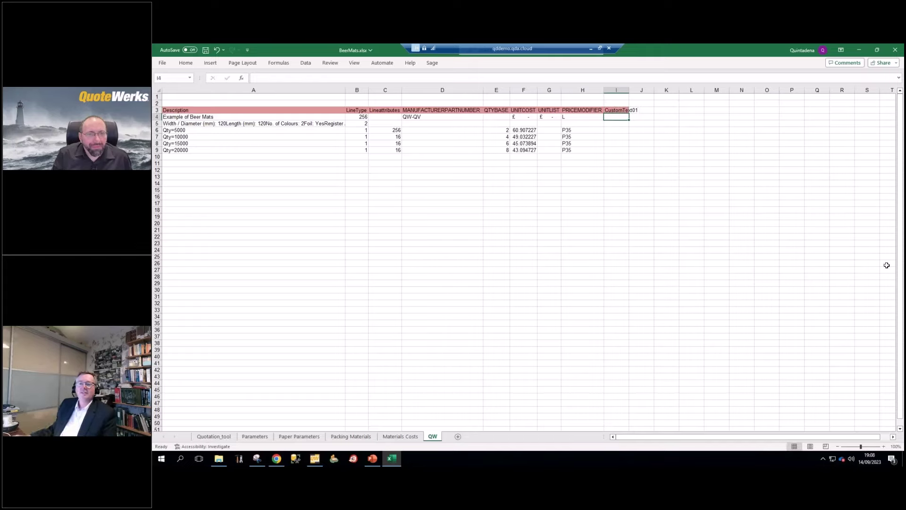
{"action": "left_click", "coordinate": [615, 124]}
{"action": "left_click", "coordinate": [614, 130]}
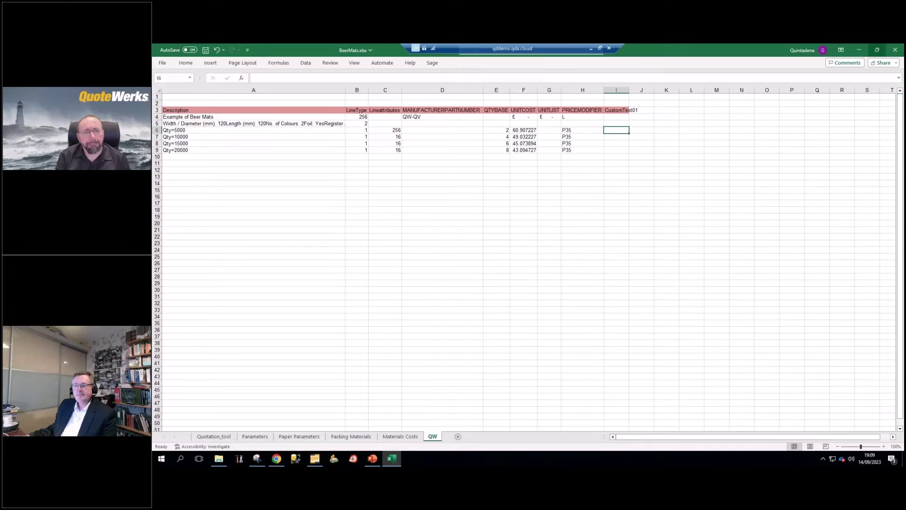
Close BeerMats.xlsx without saving its changes and clear away the Excel templates folder and Snipping Tool windows.
{"action": "left_click", "coordinate": [895, 50]}
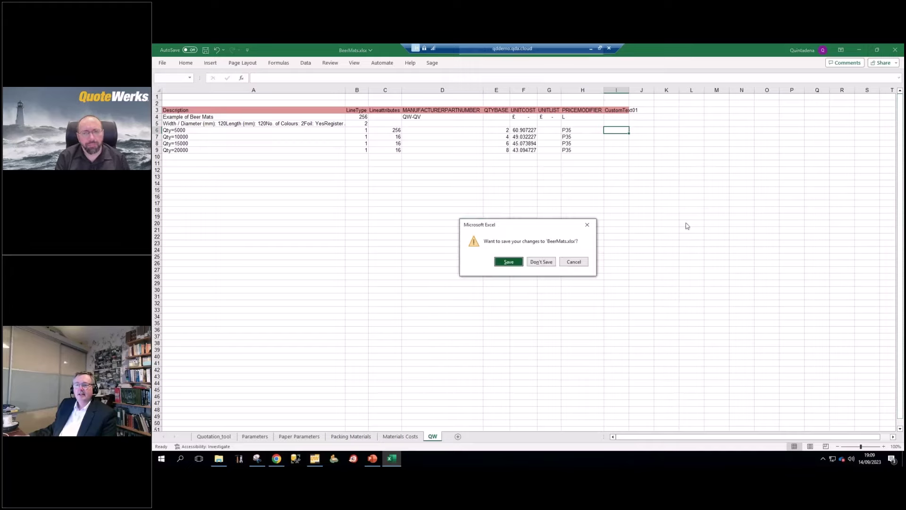
{"action": "left_click", "coordinate": [541, 262]}
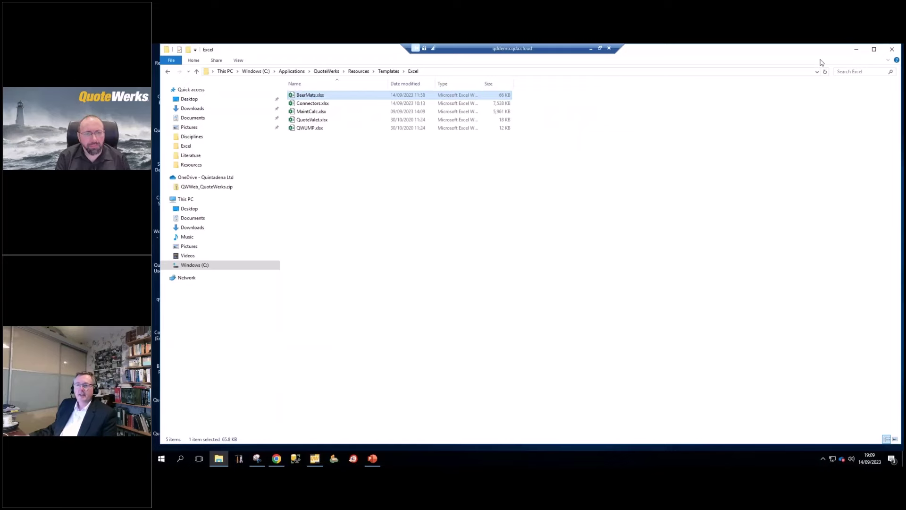
{"action": "left_click", "coordinate": [856, 50]}
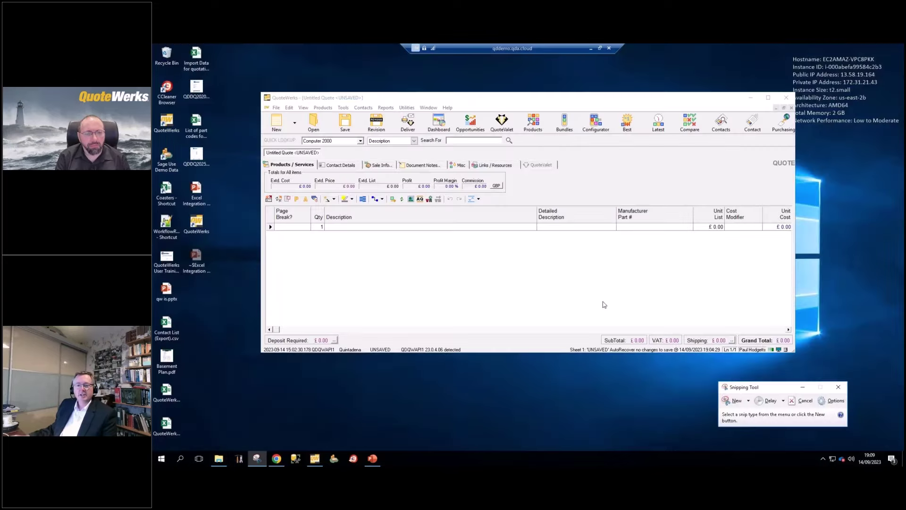
{"action": "left_click", "coordinate": [839, 386]}
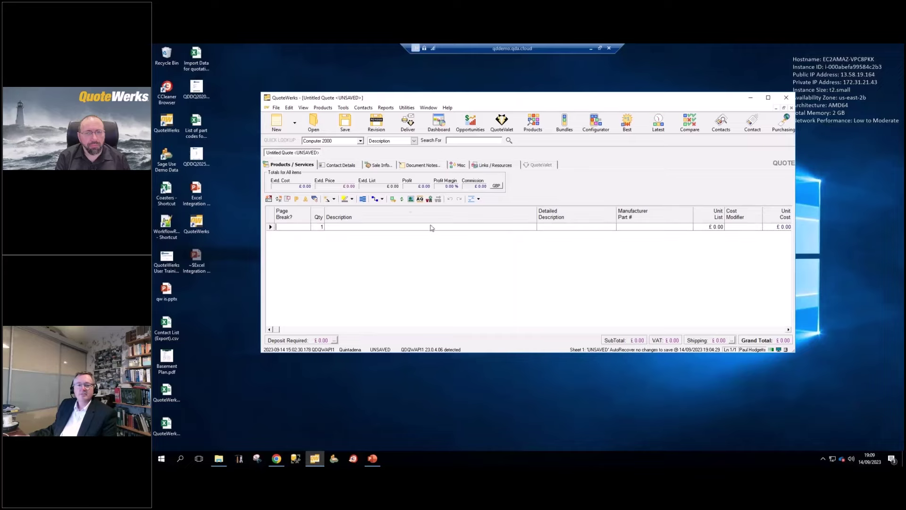
Close the untitled quote in QuoteWerks, create a new one and view the document templates offered for its linked resources.
{"action": "left_click", "coordinate": [792, 108]}
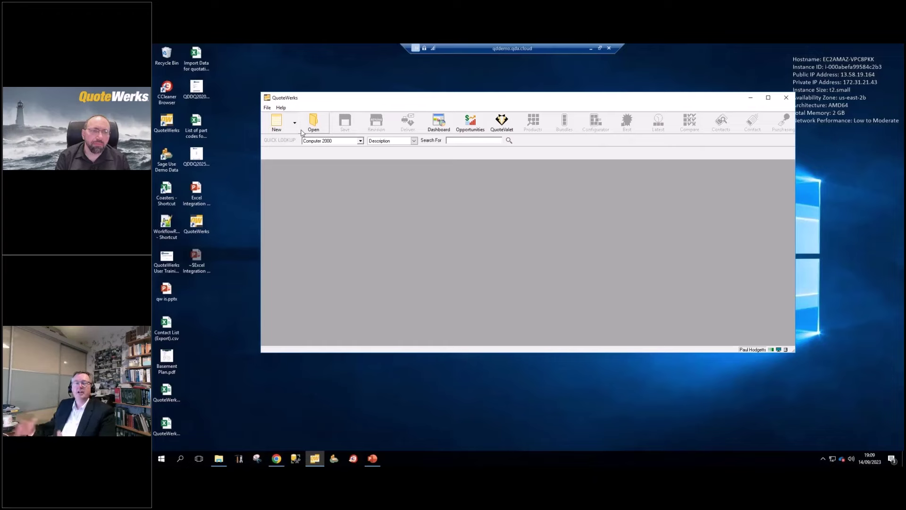
{"action": "left_click", "coordinate": [277, 122]}
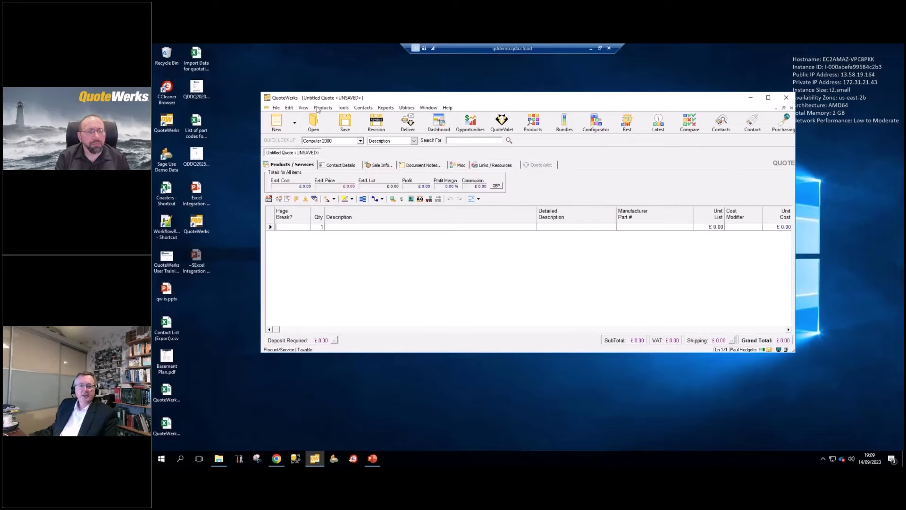
{"action": "left_click", "coordinate": [476, 166]}
{"action": "left_click", "coordinate": [373, 177]}
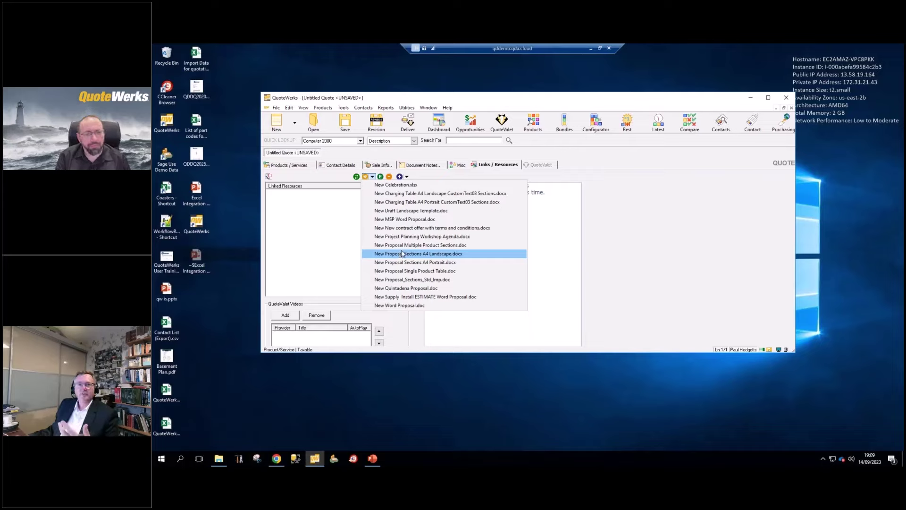
{"action": "left_click", "coordinate": [624, 246]}
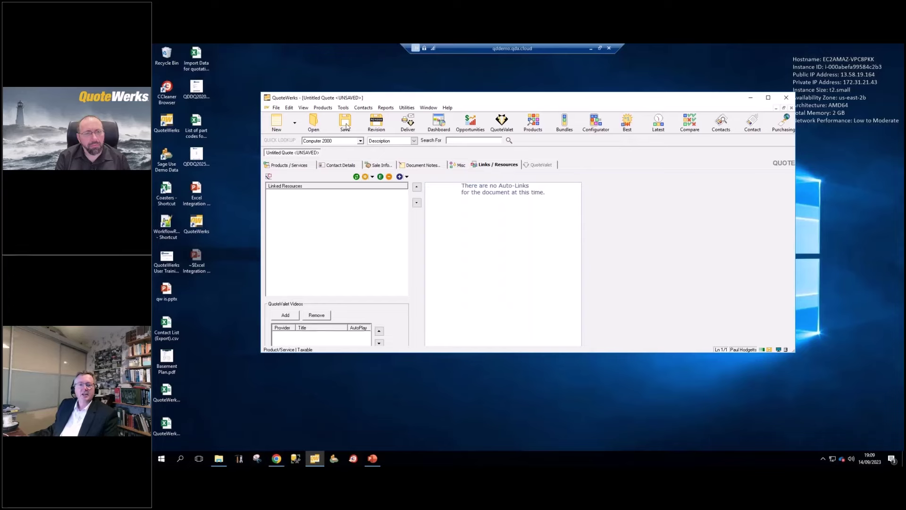
{"action": "left_click", "coordinate": [340, 166]}
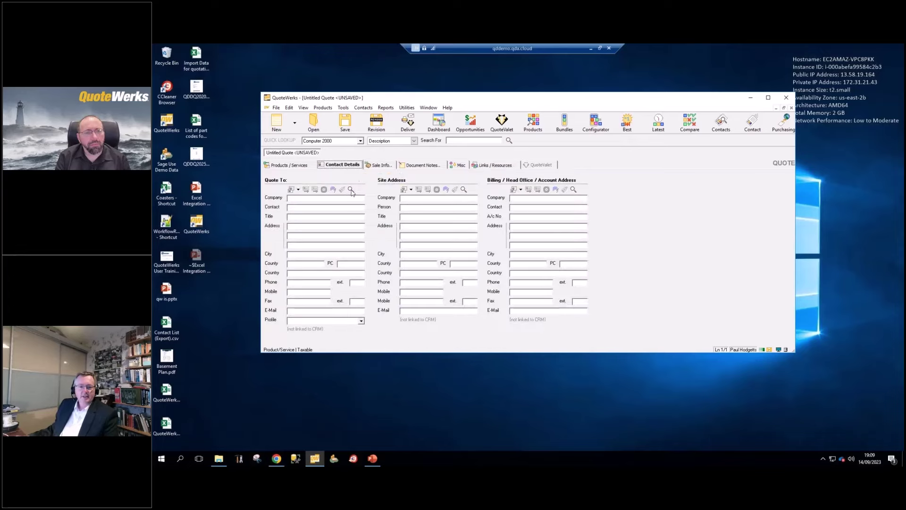
{"action": "left_click", "coordinate": [350, 189]}
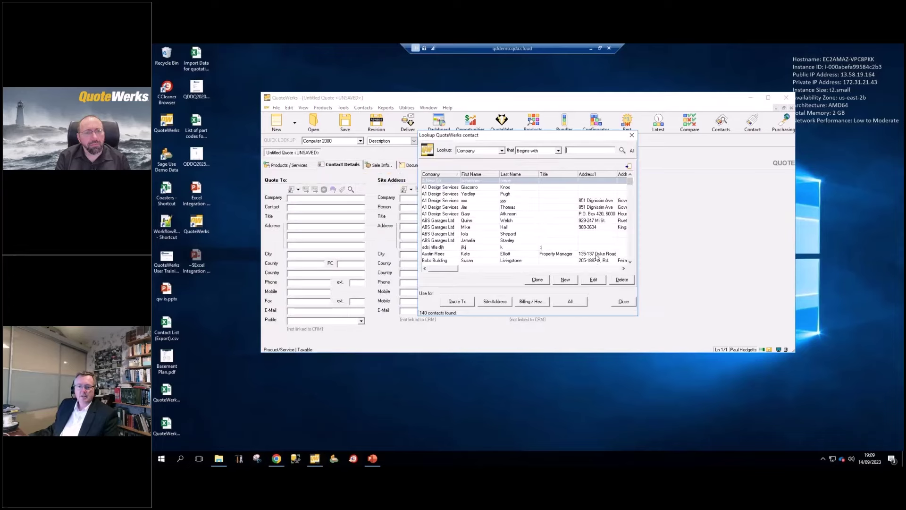
{"action": "left_click", "coordinate": [625, 254]}
{"action": "left_click", "coordinate": [570, 301]}
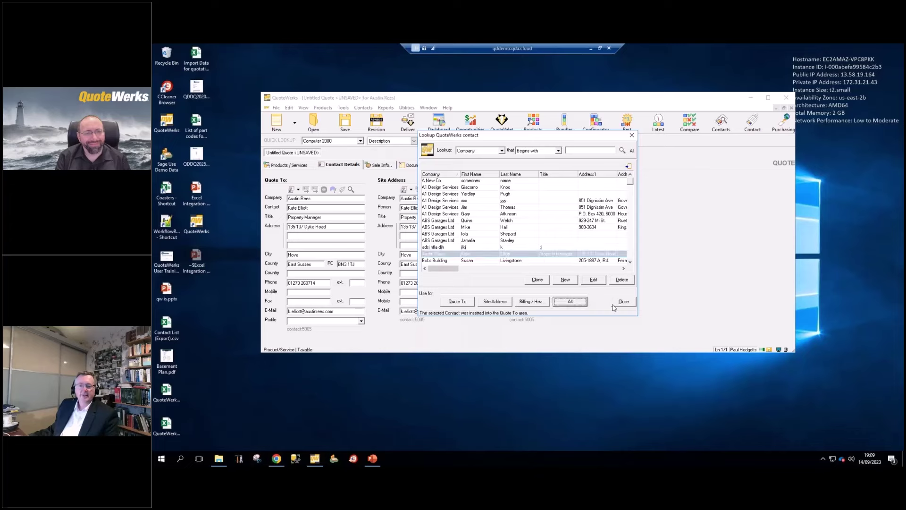
{"action": "left_click", "coordinate": [624, 302]}
Save the quote under the name "demo beer mats".
{"action": "left_click", "coordinate": [349, 123]}
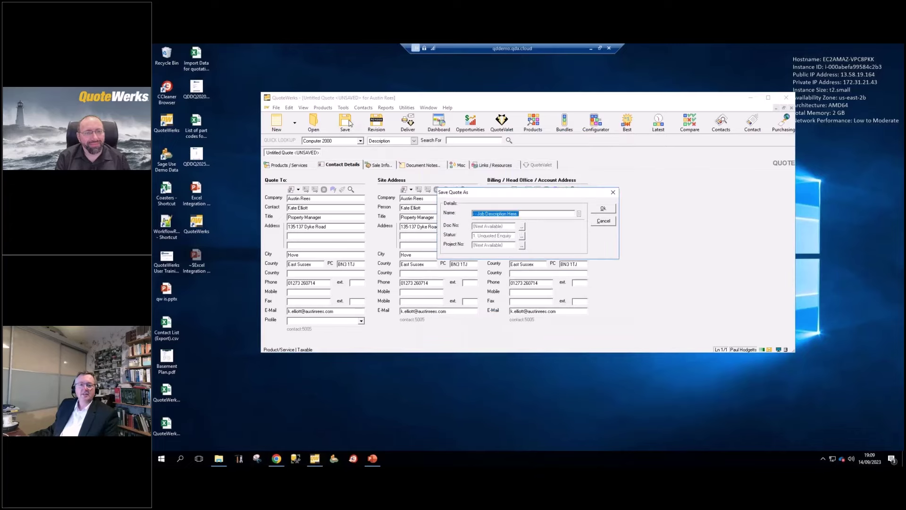
{"action": "type", "text": "d"}
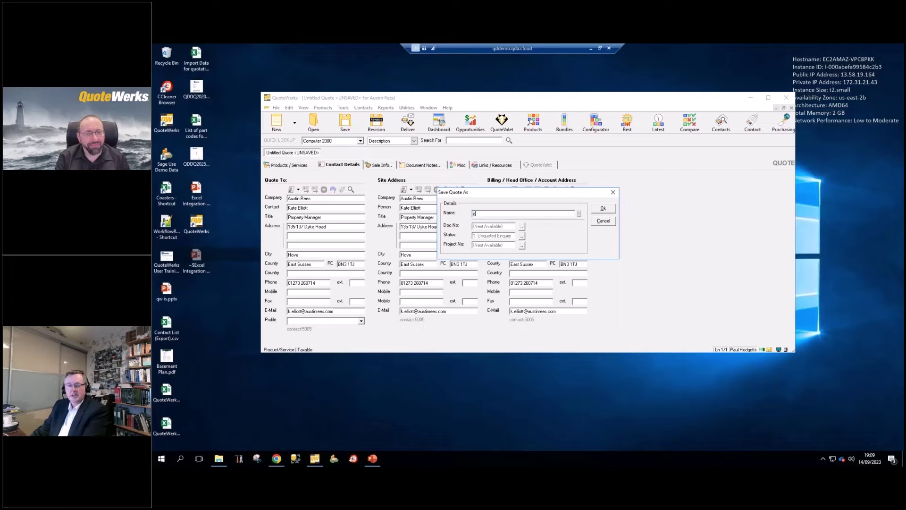
{"action": "type", "text": "emo beer mats"}
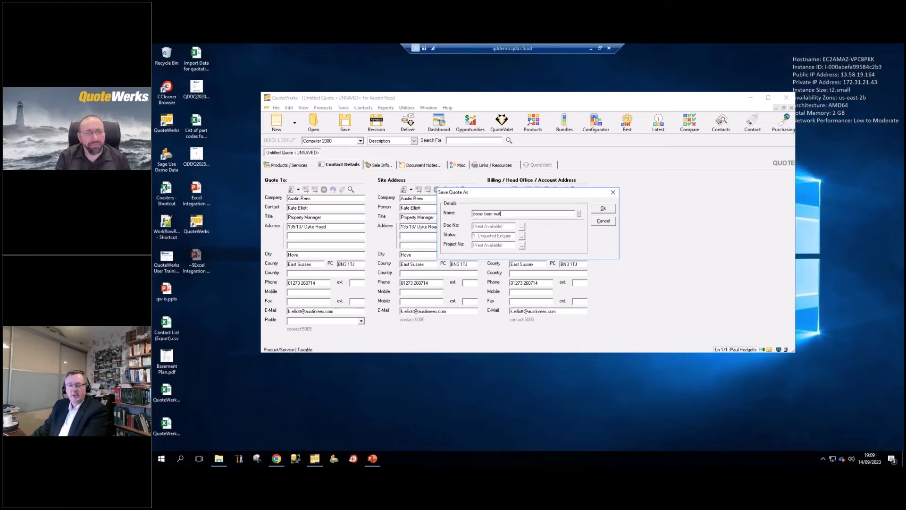
{"action": "key", "text": "Return"}
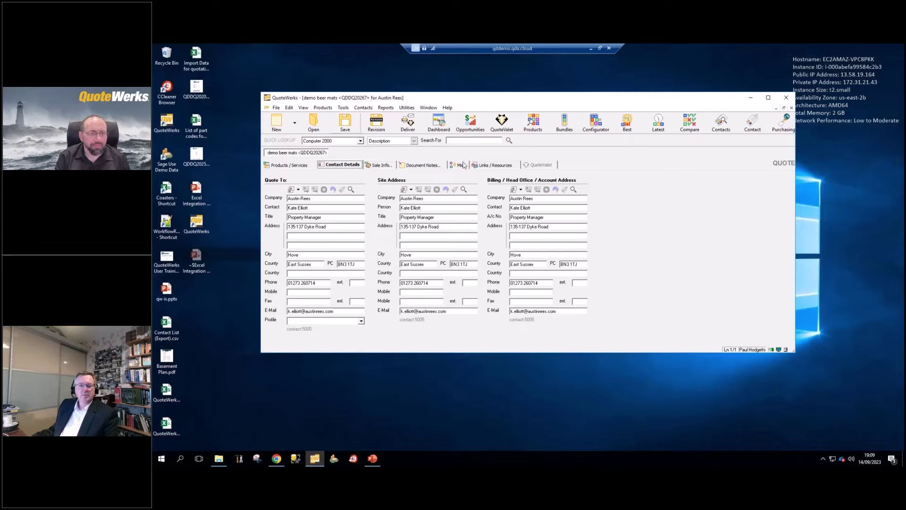
Display the quote's linked resources and launch Configure Beer Mats to open a linked copy of the Excel template.
{"action": "left_click", "coordinate": [500, 166]}
{"action": "left_click", "coordinate": [322, 108]}
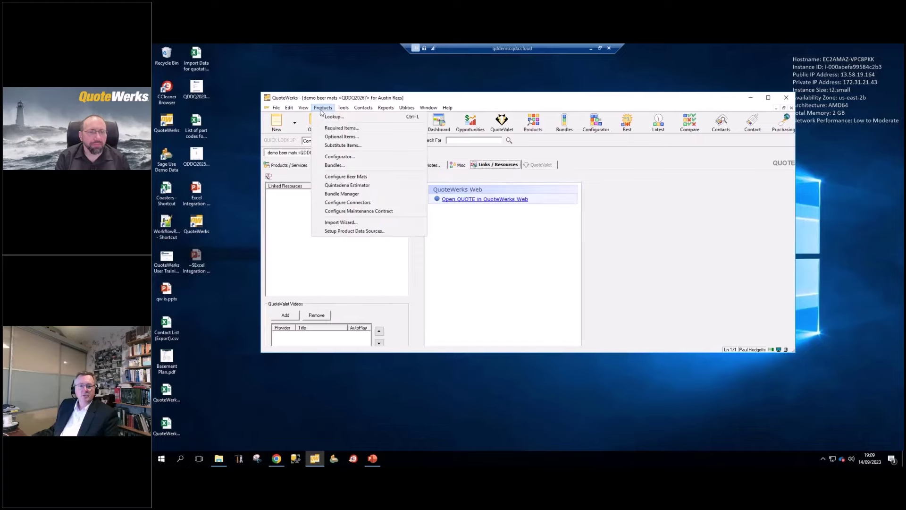
{"action": "left_click", "coordinate": [342, 177]}
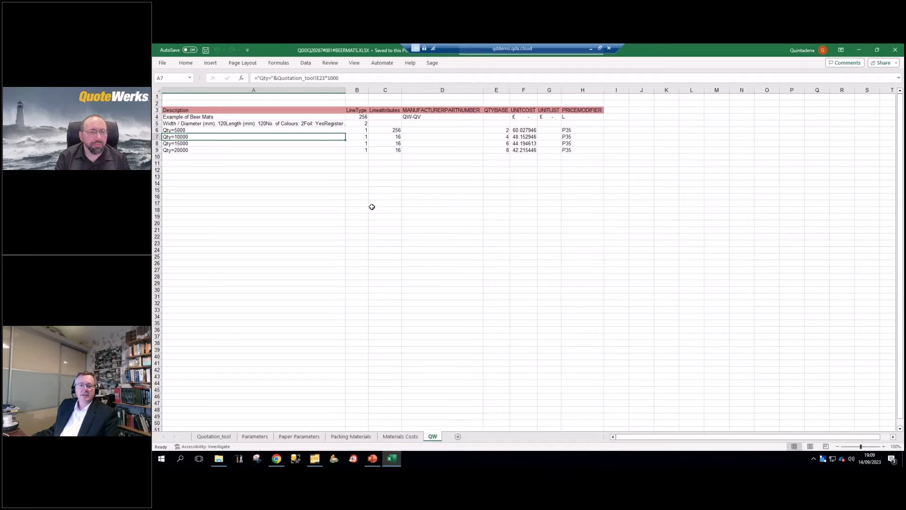
Uncover the quote behind the workbook, check the BEERMATS.XLSX file among its linked resources and return to the workbook.
{"action": "left_click_drag", "start_coordinate": [280, 50], "coordinate": [410, 220]}
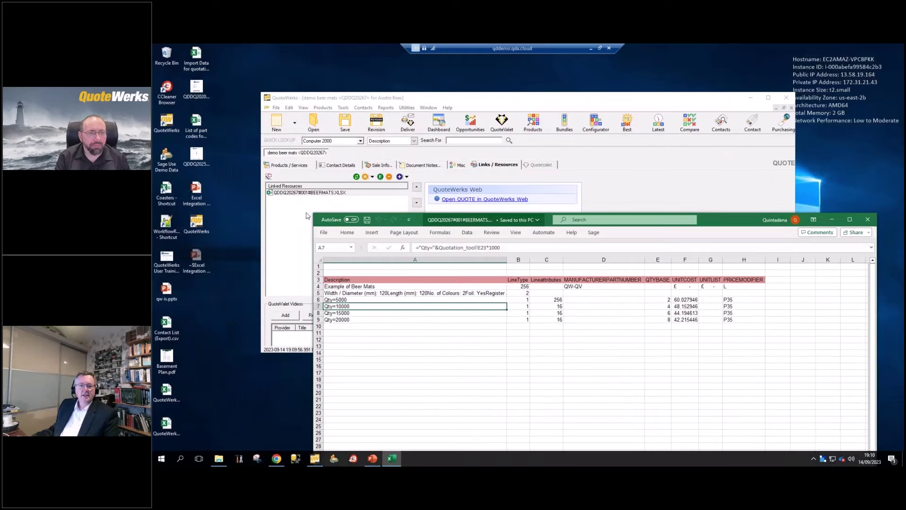
{"action": "left_click", "coordinate": [290, 193]}
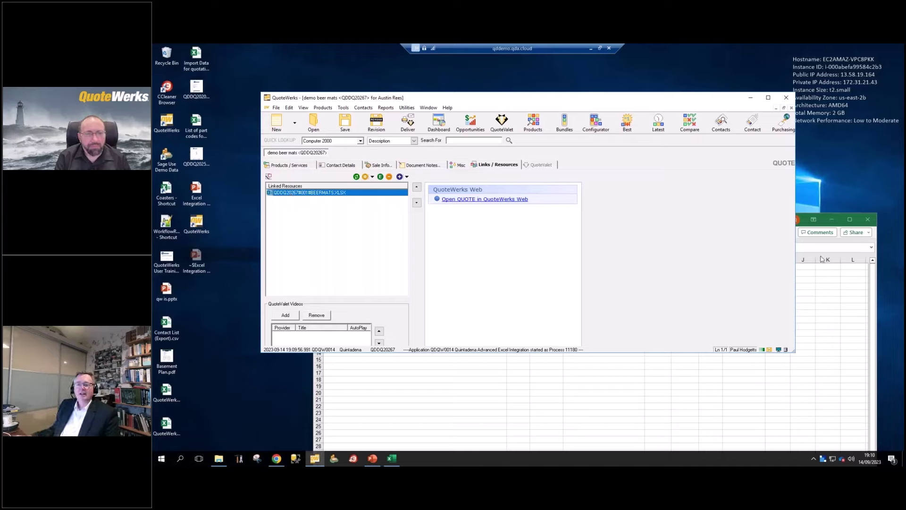
{"action": "left_click", "coordinate": [732, 222]}
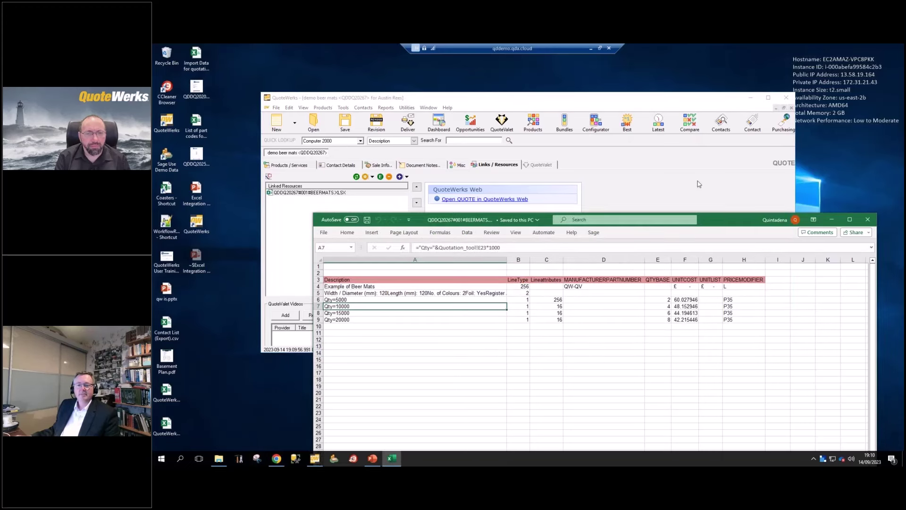
On the Quotation_tool sheet, set the beer mat's width / diameter to 75 mm and its length to 105 mm.
{"action": "left_click_drag", "start_coordinate": [699, 219], "coordinate": [675, 122]}
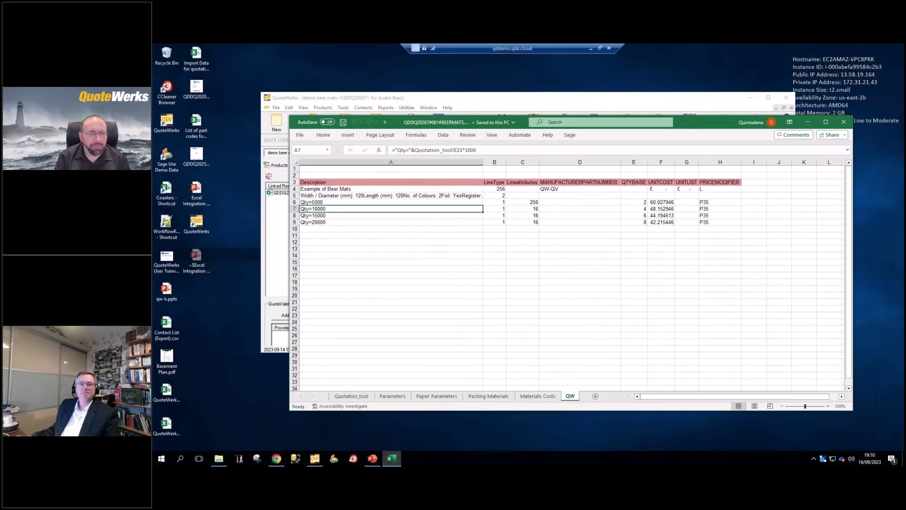
{"action": "left_click", "coordinate": [352, 396]}
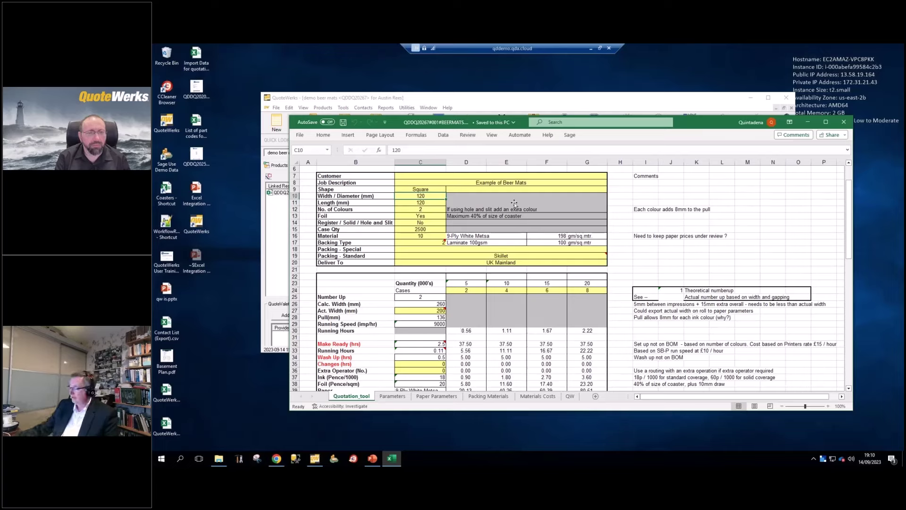
{"action": "type", "text": "75"}
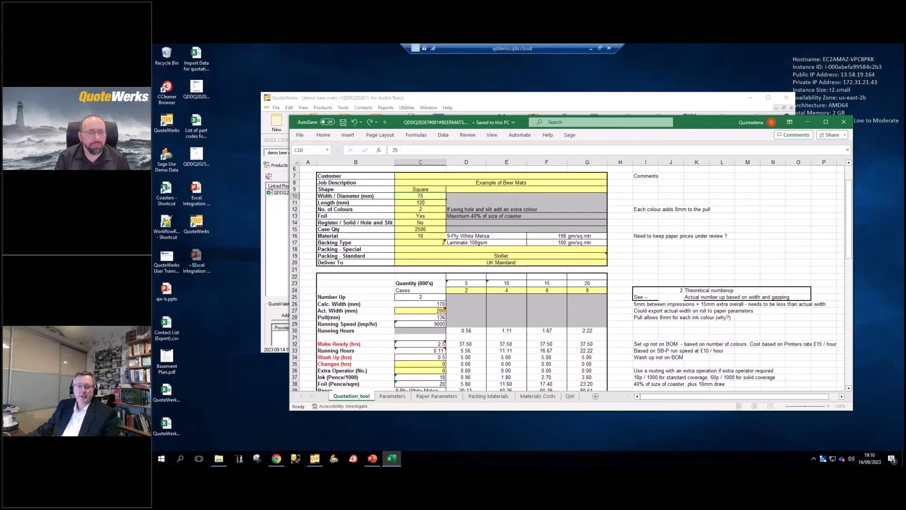
{"action": "key", "text": "Return"}
{"action": "type", "text": "1"}
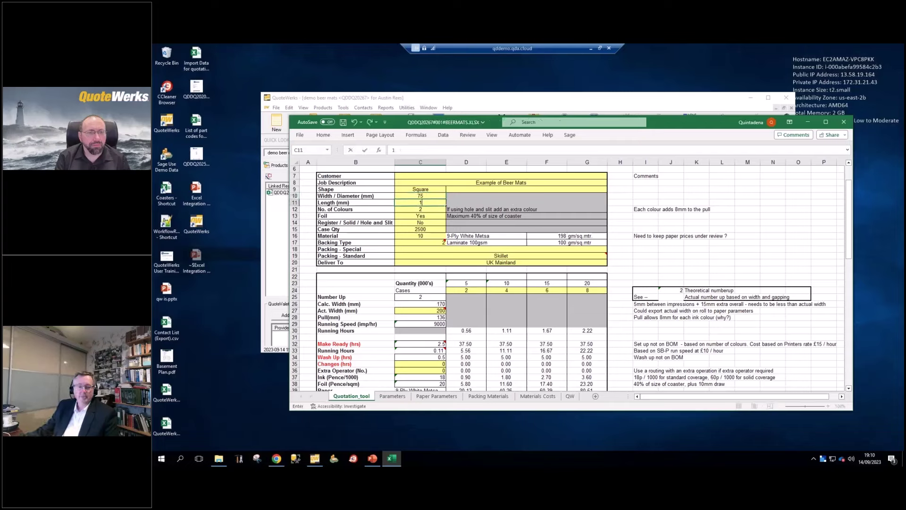
{"action": "key", "text": "Return"}
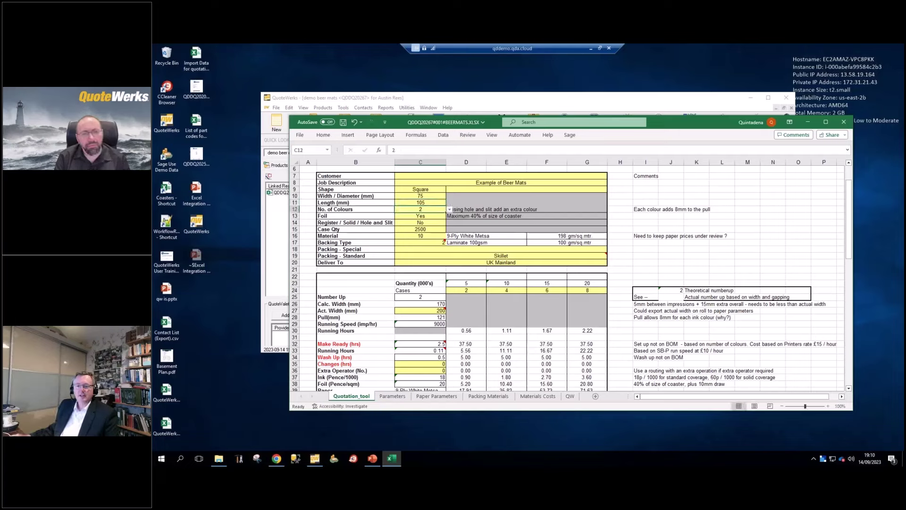
Maximise the workbook window and set the No. of Colours to 3.
{"action": "left_click", "coordinate": [825, 123]}
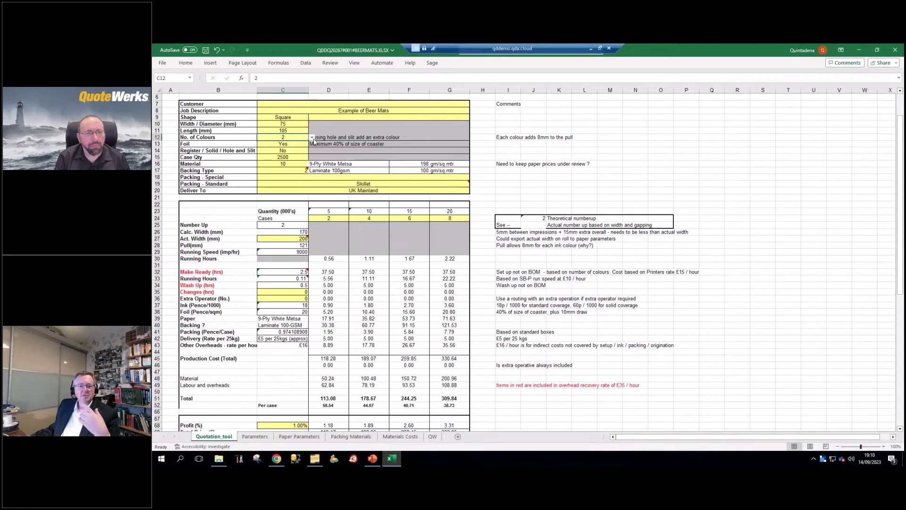
{"action": "left_click", "coordinate": [312, 138]}
{"action": "left_click", "coordinate": [293, 166]}
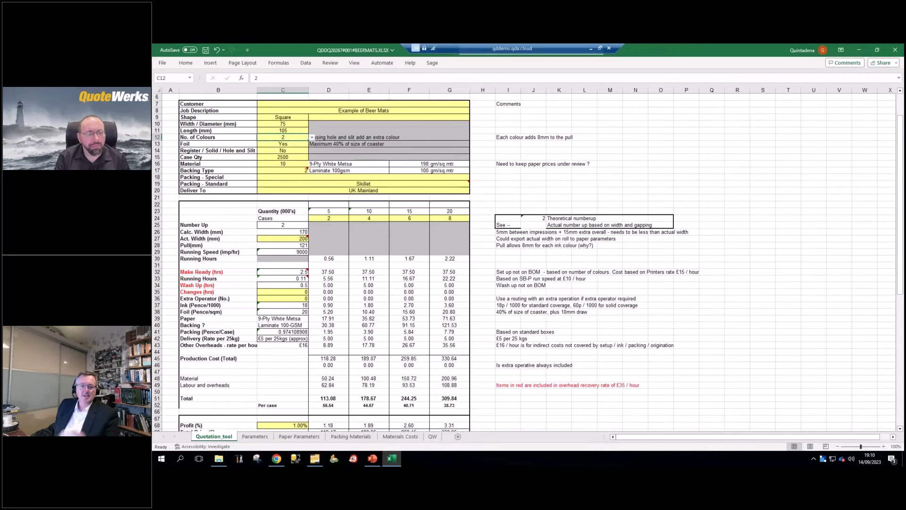
{"action": "left_click", "coordinate": [301, 150]}
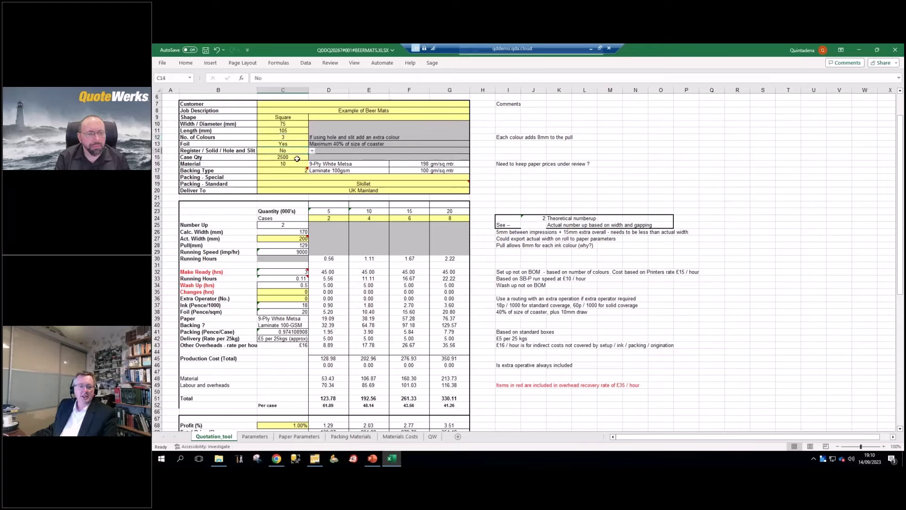
Set the beer mat's Case Qty to 2000 and its Material to option 11, 9-Ply Cream Rexcell.
{"action": "left_click", "coordinate": [297, 158]}
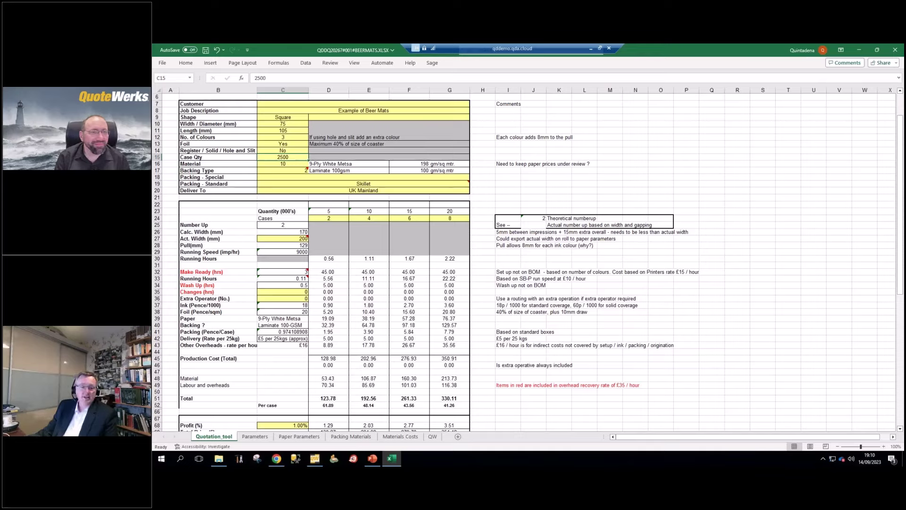
{"action": "type", "text": "200"}
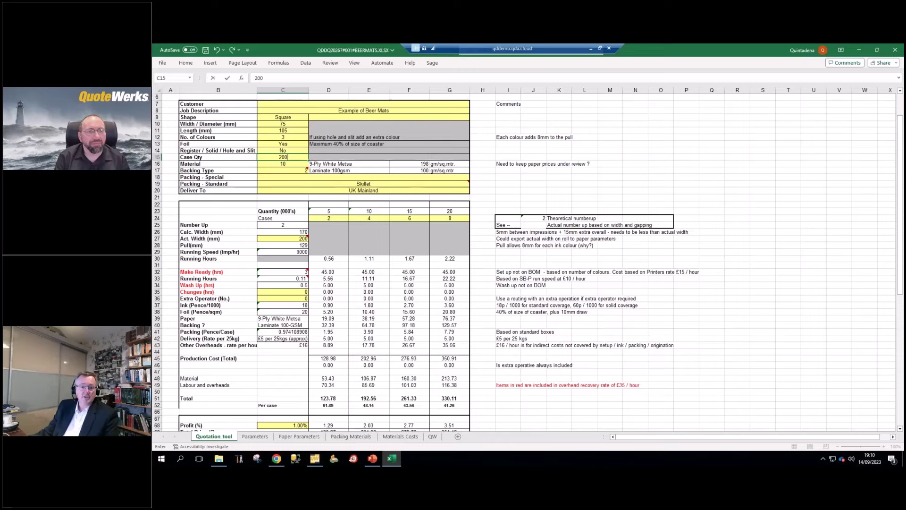
{"action": "type", "text": "0"}
{"action": "key", "text": "Return"}
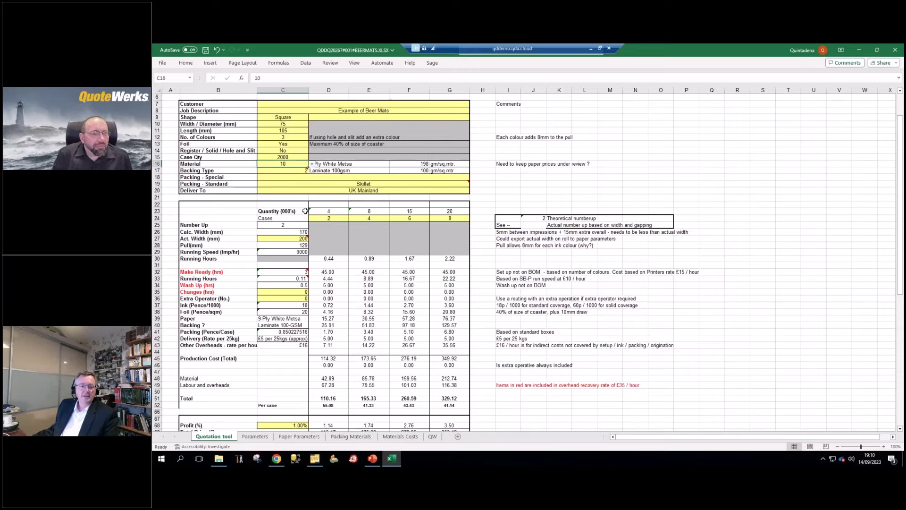
{"action": "left_click", "coordinate": [312, 165]}
{"action": "left_click", "coordinate": [282, 206]}
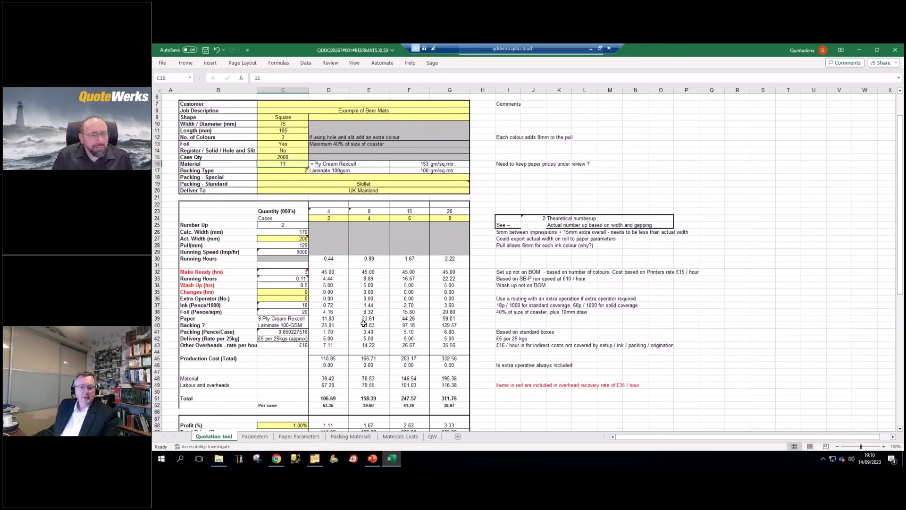
Close the workbook, saving its changes to transfer them to the quote, dismiss the transfer log and display the quote's products and services.
{"action": "left_click", "coordinate": [898, 54]}
{"action": "left_click", "coordinate": [508, 261]}
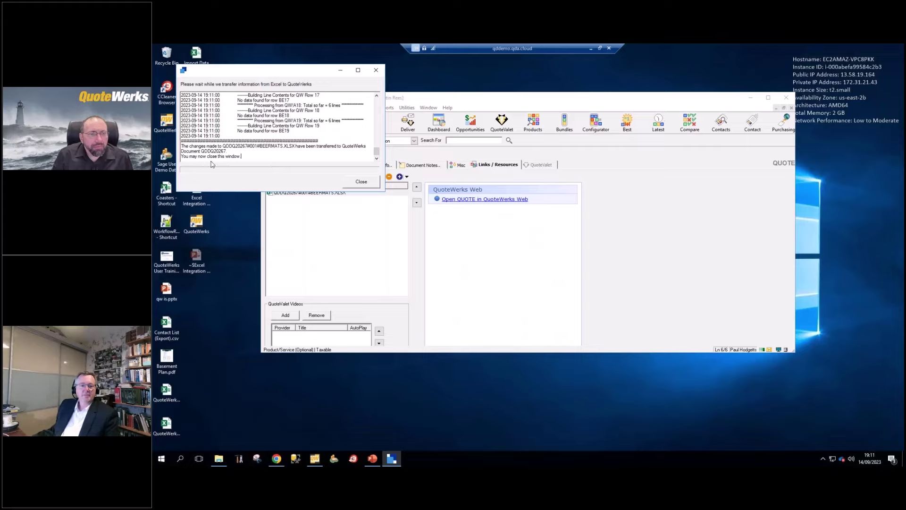
{"action": "left_click_drag", "start_coordinate": [193, 156], "coordinate": [192, 156]}
{"action": "left_click", "coordinate": [361, 182]}
{"action": "left_click", "coordinate": [299, 165]}
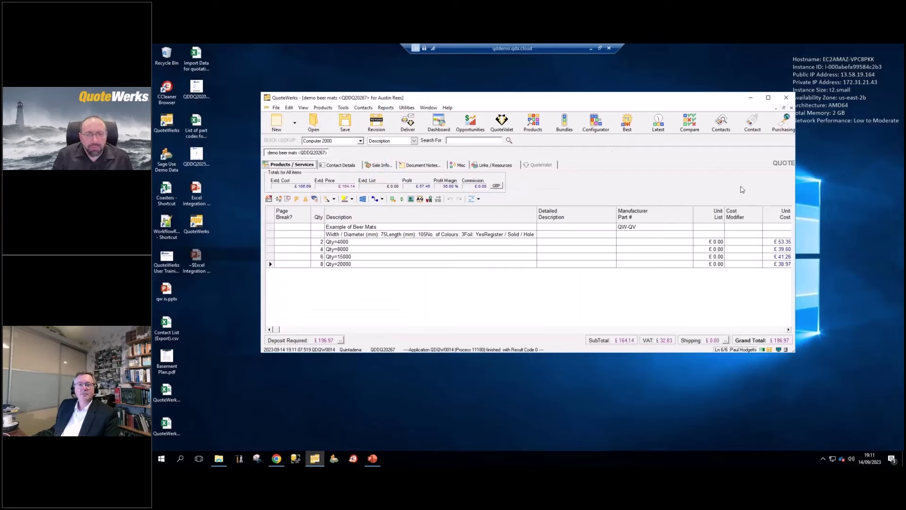
Start delivering the quote and submit the required information with Second set of Payment Terms as the shipping notes.
{"action": "left_click", "coordinate": [407, 122]}
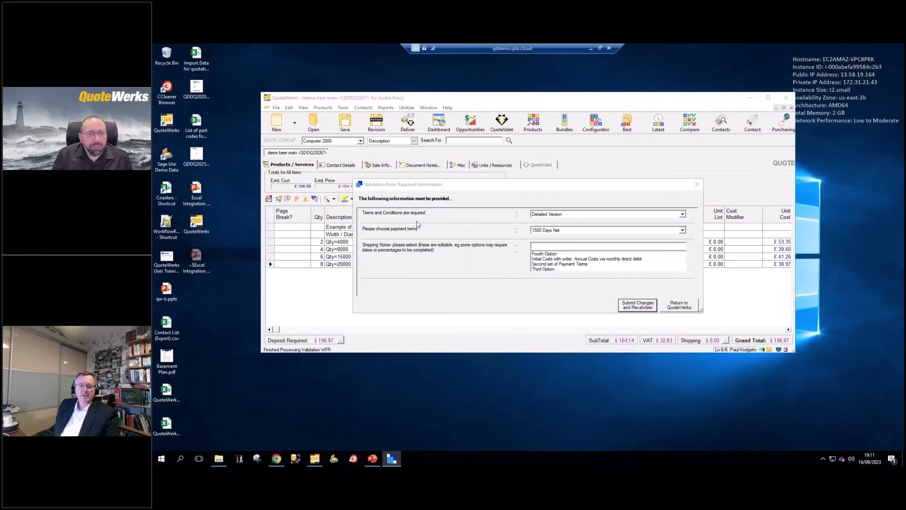
{"action": "left_click", "coordinate": [609, 264]}
{"action": "left_click", "coordinate": [638, 304]}
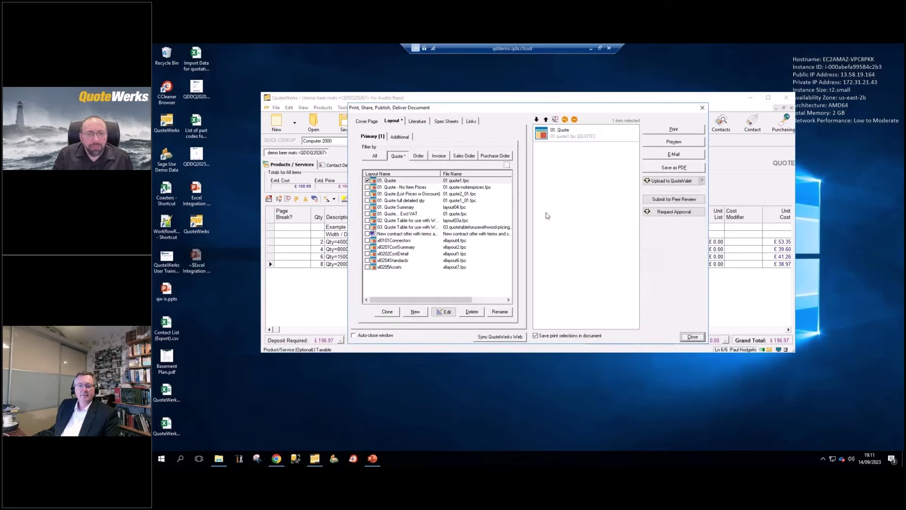
Preview the quote document with the 01. Quote layout and close the preview.
{"action": "left_click", "coordinate": [433, 182]}
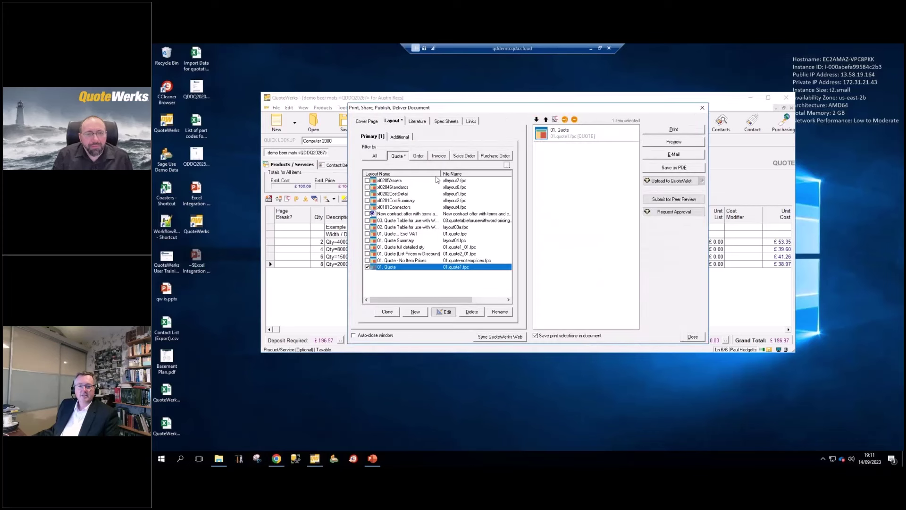
{"action": "left_click", "coordinate": [673, 142]}
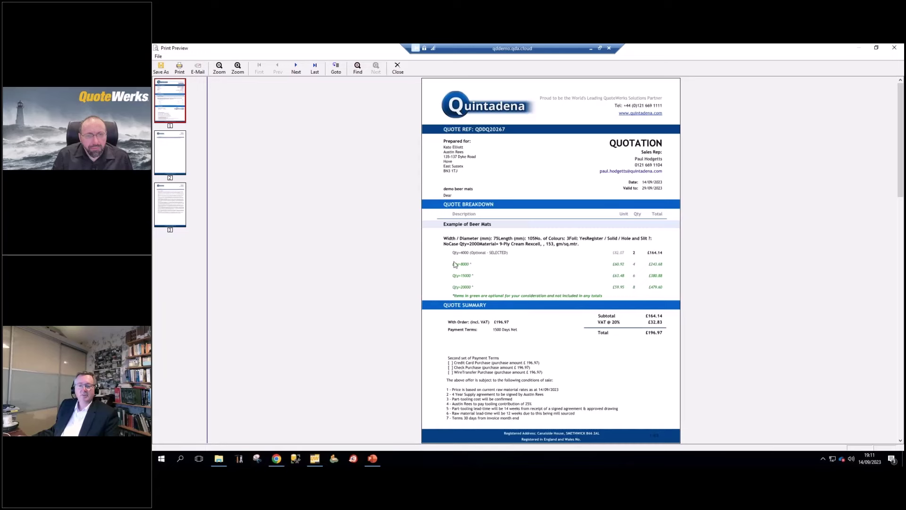
{"action": "left_click", "coordinate": [401, 73]}
Upload the quote to QuoteValet, overriding the approval requirement and saving the document.
{"action": "left_click", "coordinate": [682, 181]}
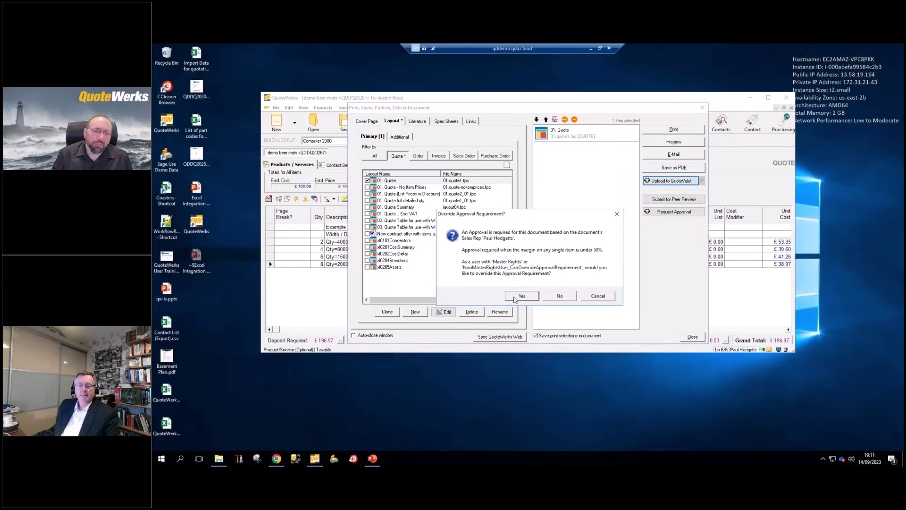
{"action": "left_click", "coordinate": [518, 300]}
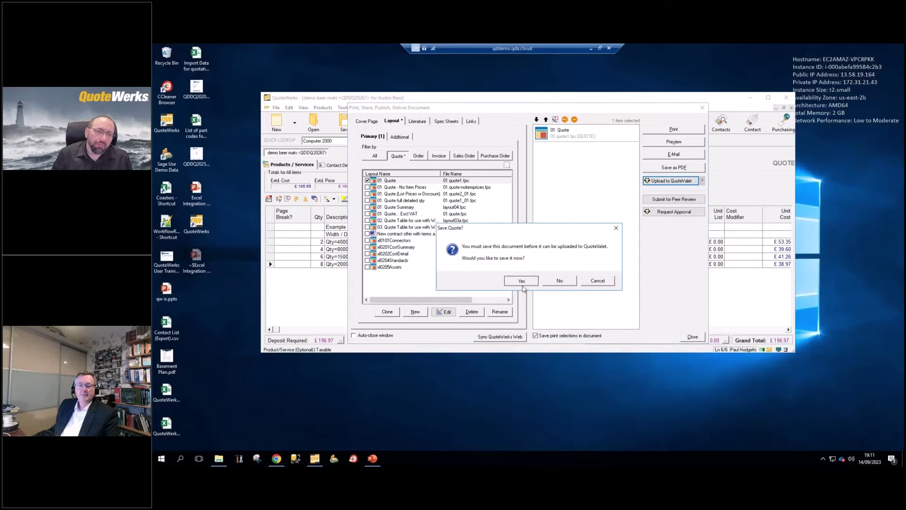
{"action": "left_click", "coordinate": [522, 281]}
{"action": "left_click", "coordinate": [603, 212]}
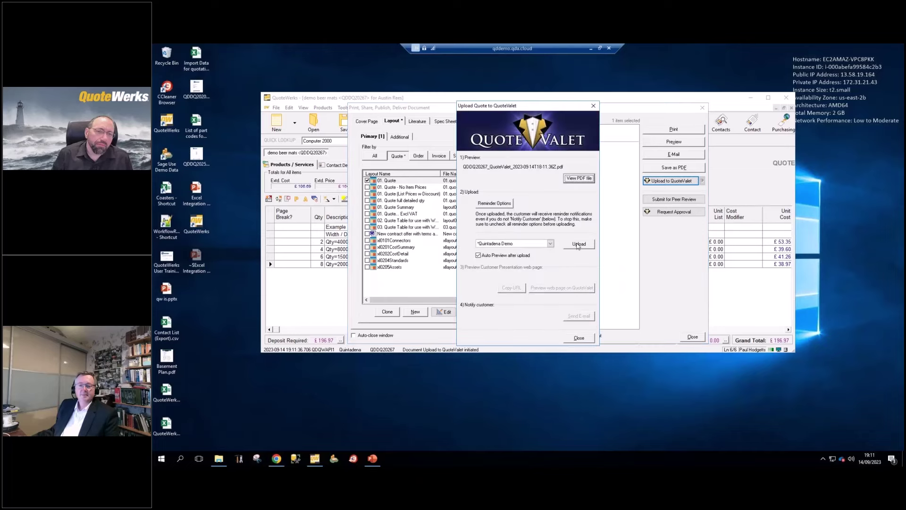
{"action": "left_click", "coordinate": [578, 244]}
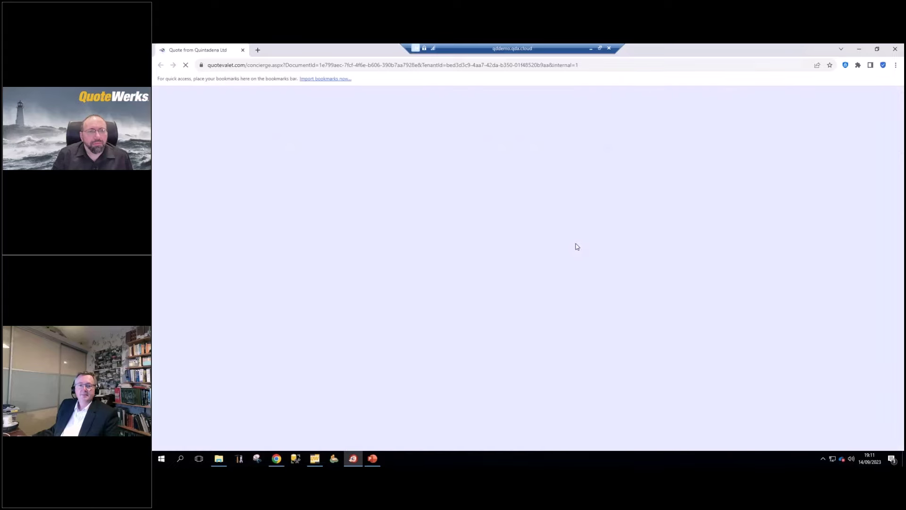
On the QuoteValet web page, choose the Qty=8000 option instead of Qty=4000, then close the page and the delivery windows.
{"action": "scroll", "coordinate": [575, 244], "scroll_direction": "down", "scroll_amount": 7}
{"action": "scroll", "coordinate": [673, 257], "scroll_direction": "up", "scroll_amount": 3}
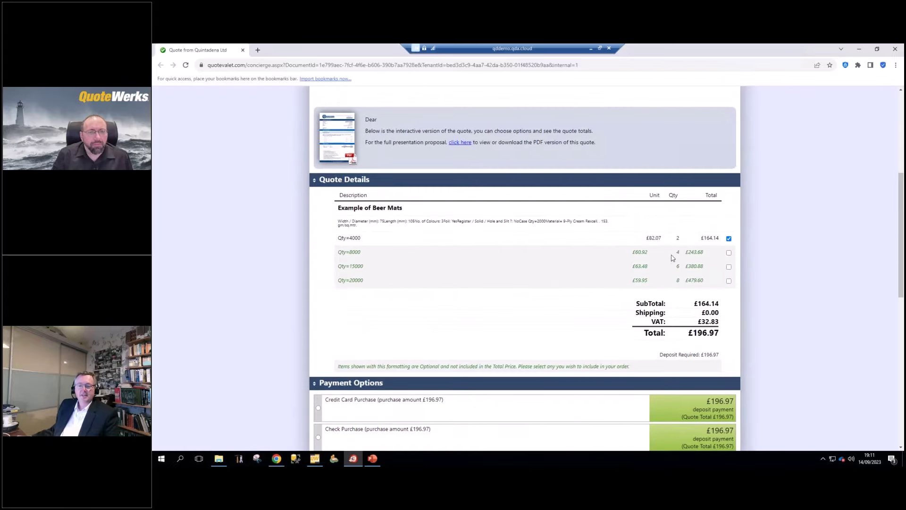
{"action": "left_click", "coordinate": [728, 239]}
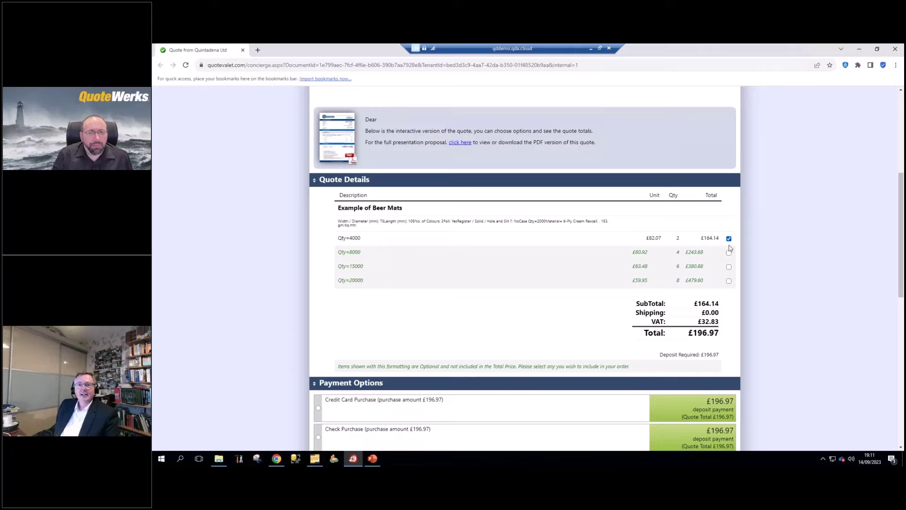
{"action": "left_click", "coordinate": [729, 239]}
{"action": "left_click", "coordinate": [729, 253]}
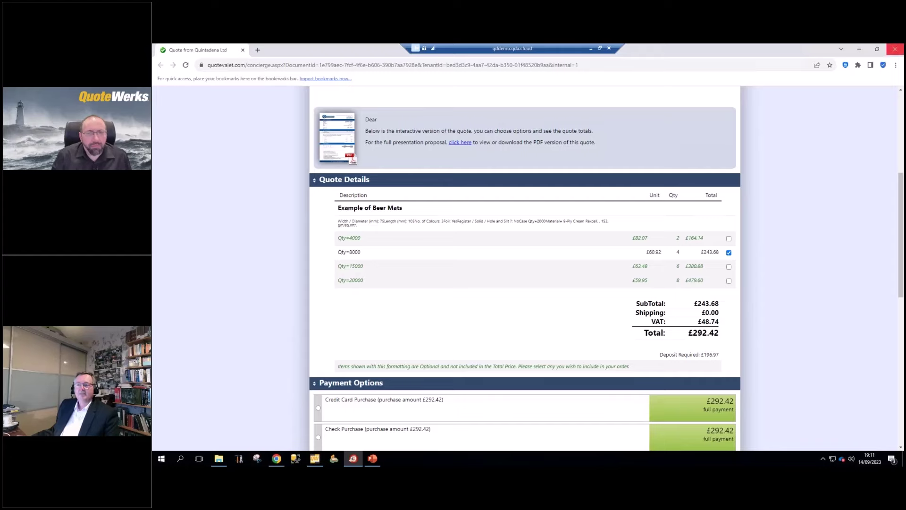
{"action": "left_click", "coordinate": [896, 48]}
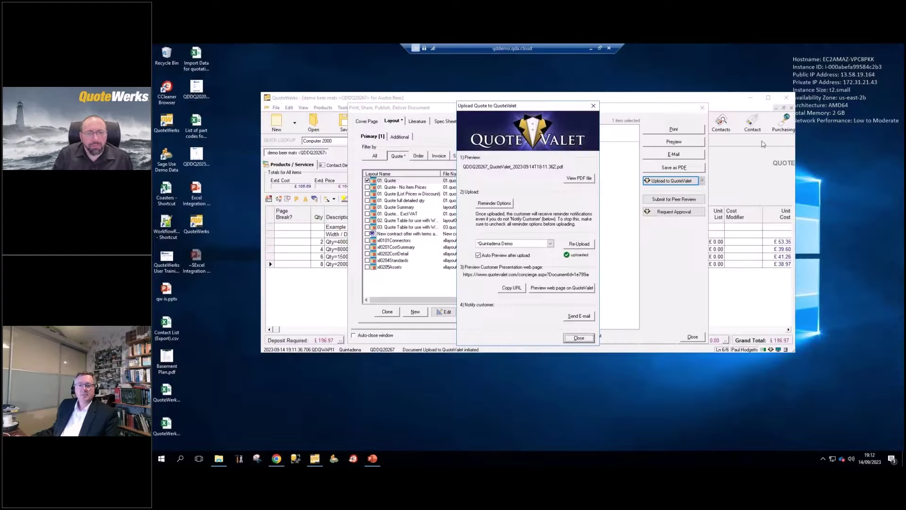
{"action": "left_click", "coordinate": [693, 337]}
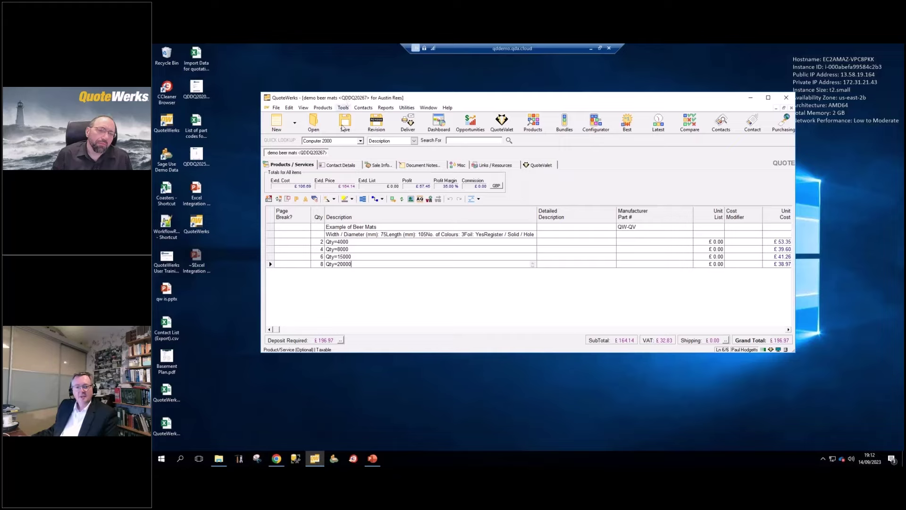
Append a blank line item below Qty=20000 and review the available product configuration commands.
{"action": "key", "text": "Down"}
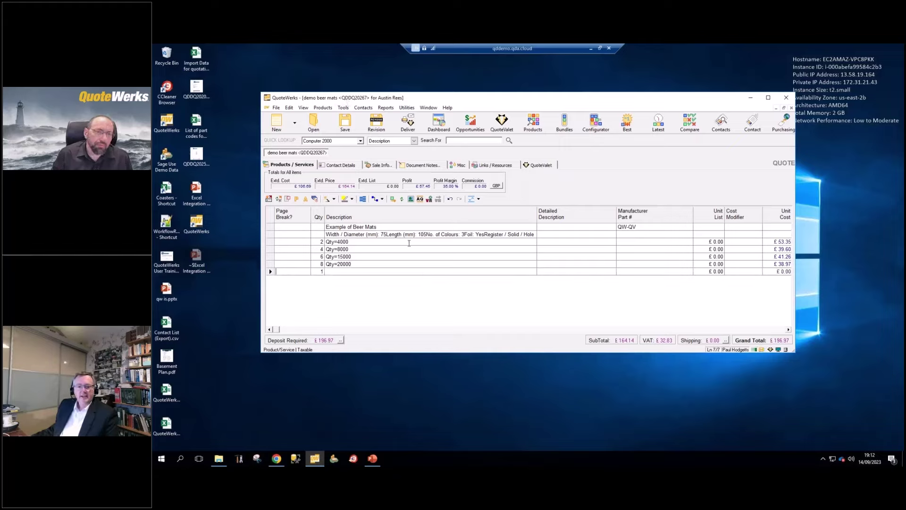
{"action": "key", "text": "Up"}
{"action": "key", "text": "Up"}
{"action": "key", "text": "Up"}
{"action": "key", "text": "Up"}
{"action": "left_click", "coordinate": [329, 109]}
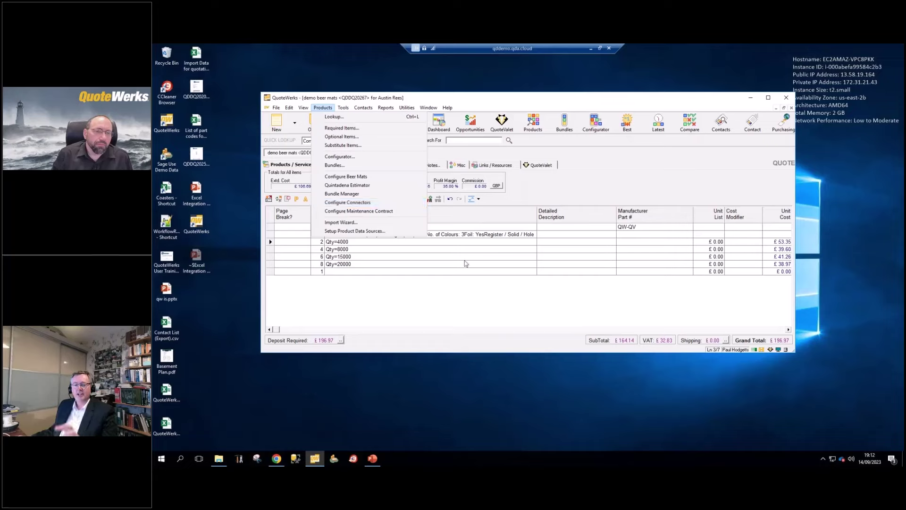
{"action": "left_click", "coordinate": [461, 282]}
{"action": "left_click", "coordinate": [403, 272]}
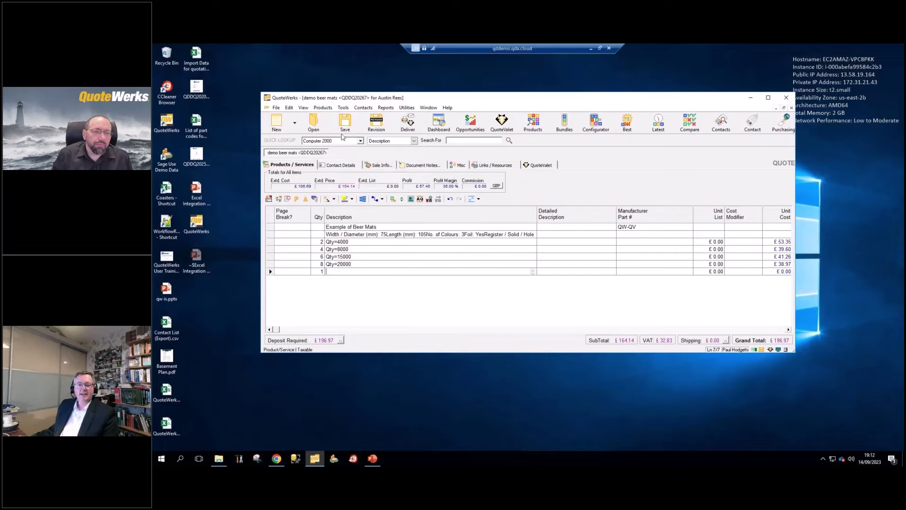
{"action": "left_click", "coordinate": [323, 108]}
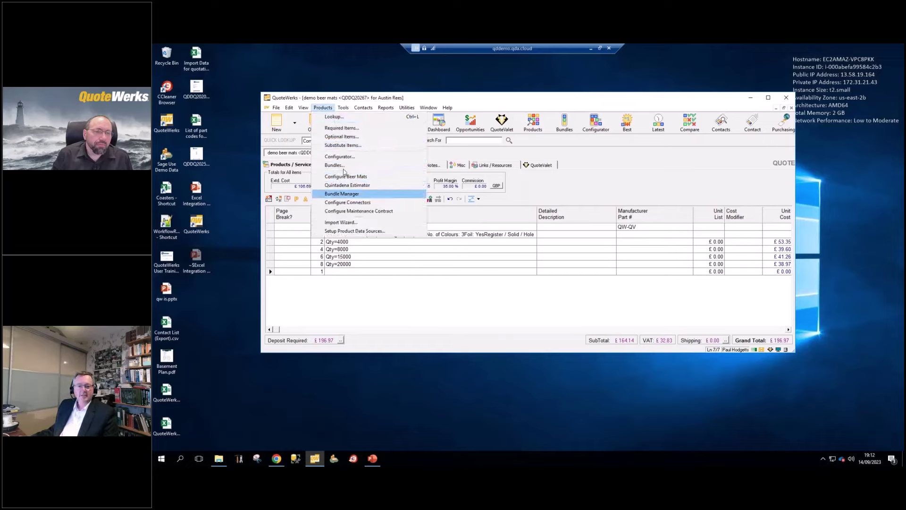
{"action": "left_click", "coordinate": [788, 289]}
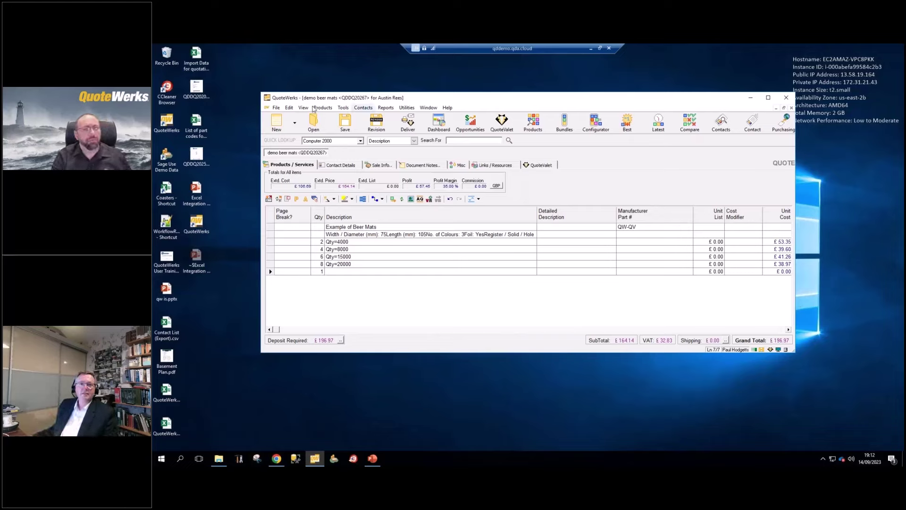
Examine the line items' CustomText10 workbook path, check BEERMATS.XLSX among the linked resources and return to the products and services.
{"action": "left_click", "coordinate": [789, 330]}
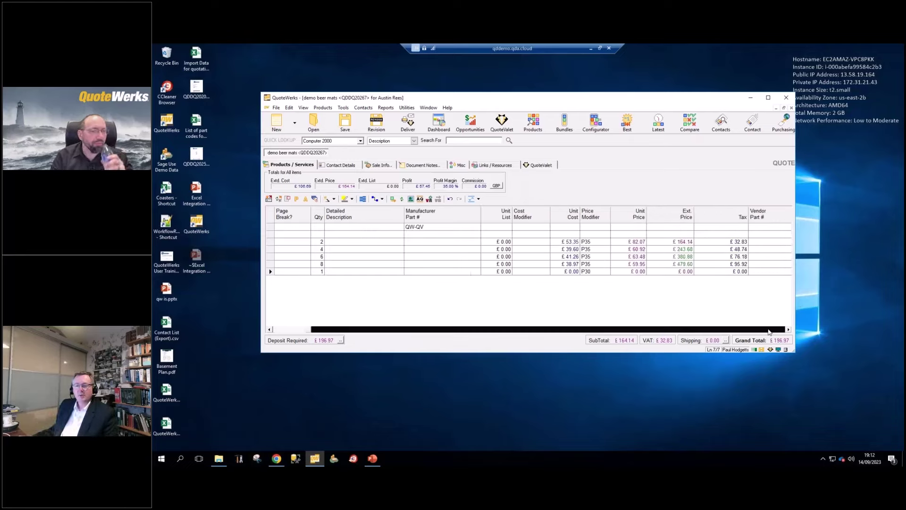
{"action": "left_click", "coordinate": [788, 330]}
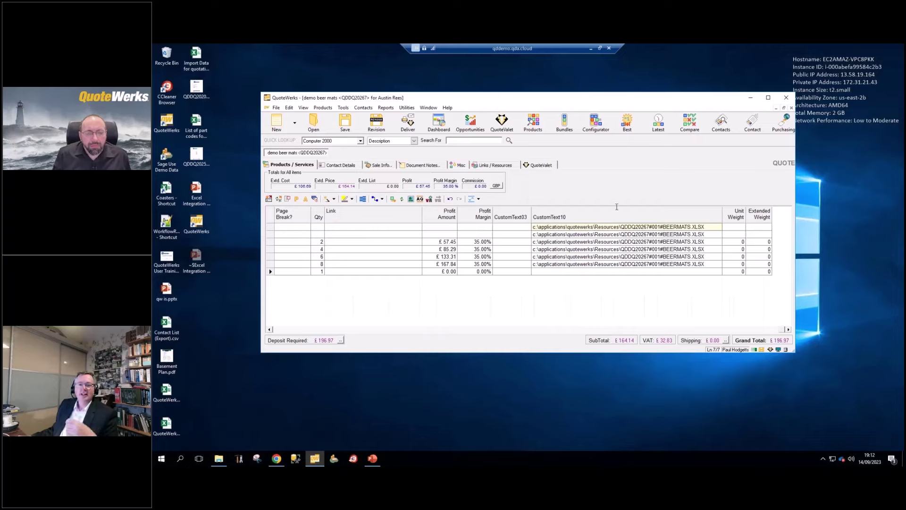
{"action": "left_click", "coordinate": [506, 165]}
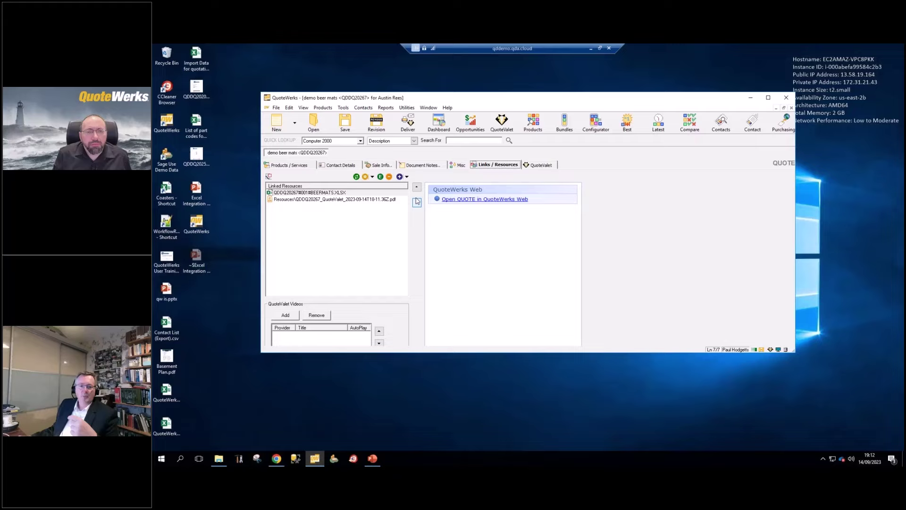
{"action": "left_click", "coordinate": [303, 194]}
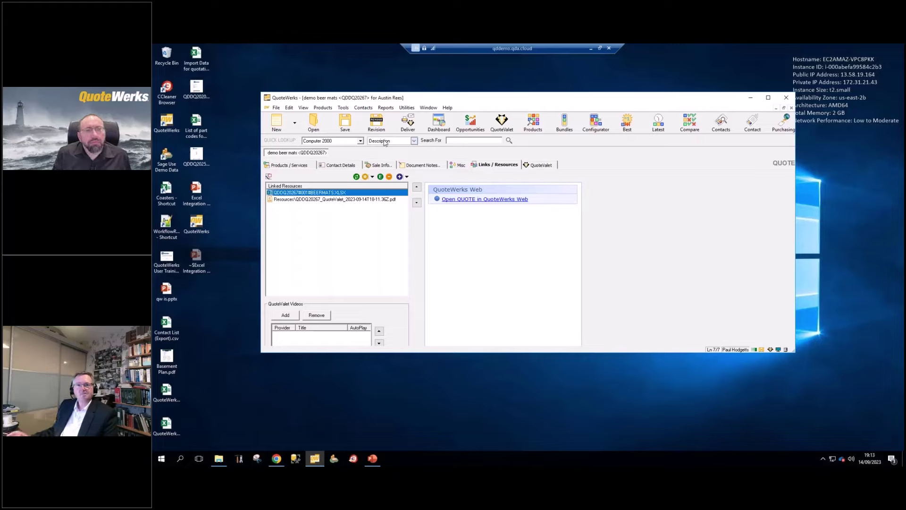
{"action": "left_click", "coordinate": [287, 166]}
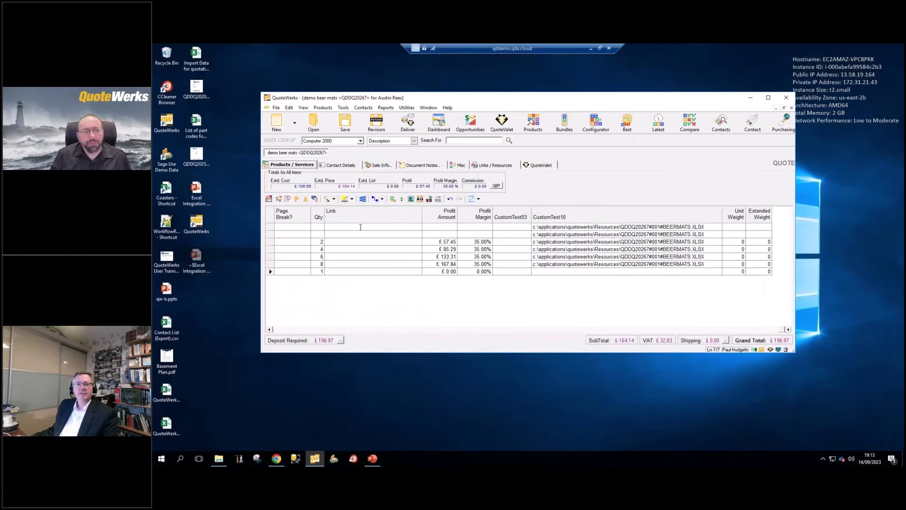
Create a new quote from the QD14 Demo Maintenance Contract template and maximise the QuoteWerks window.
{"action": "left_click", "coordinate": [296, 124]}
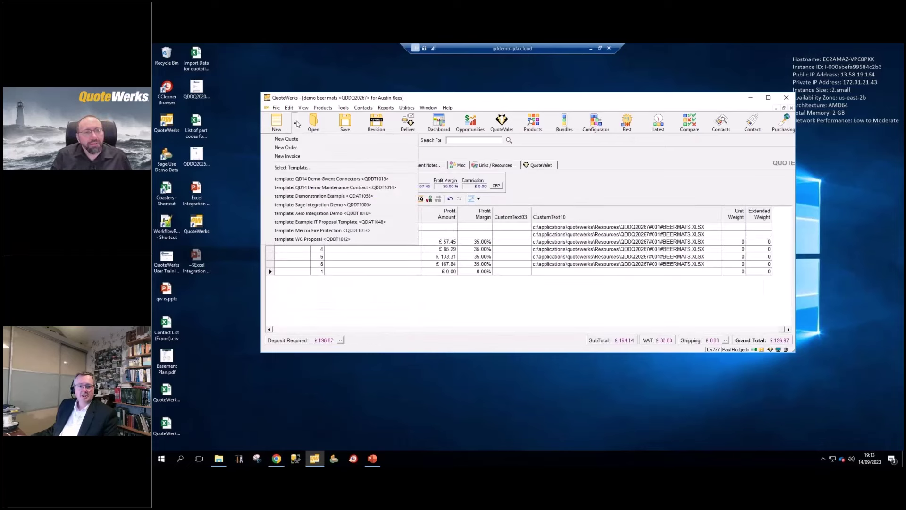
{"action": "left_click", "coordinate": [311, 188]}
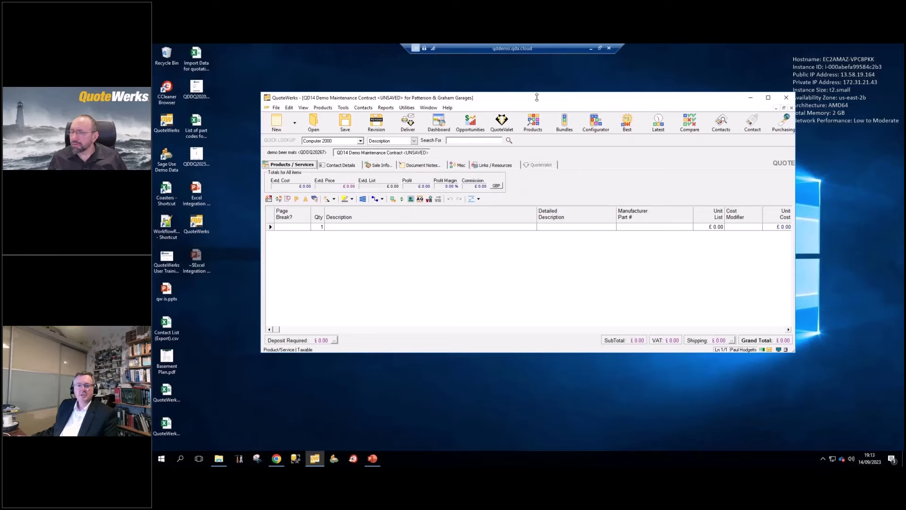
{"action": "double_click", "coordinate": [536, 97]}
Launch Configure Maintenance Contract, saving the new quote first, and display the Access Control sheet of the linked MAINTCALC.XLSX workbook.
{"action": "left_click", "coordinate": [222, 57]}
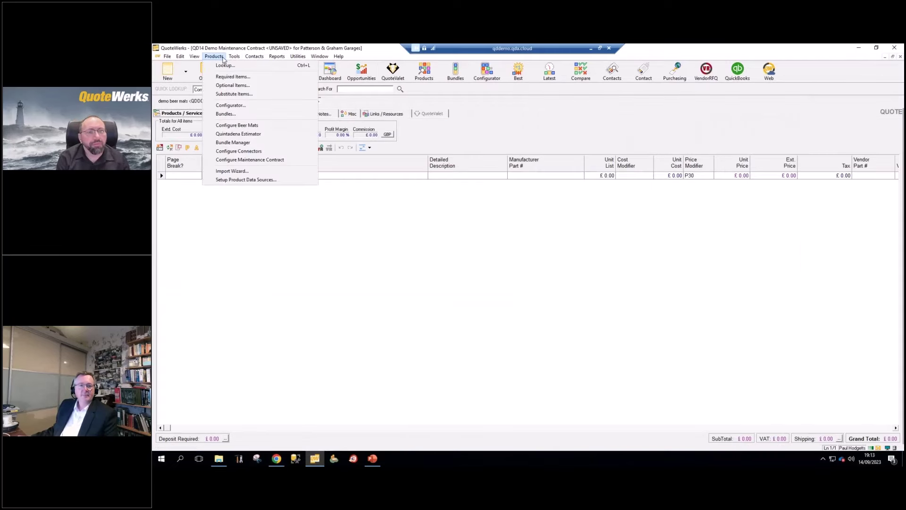
{"action": "left_click", "coordinate": [252, 160]}
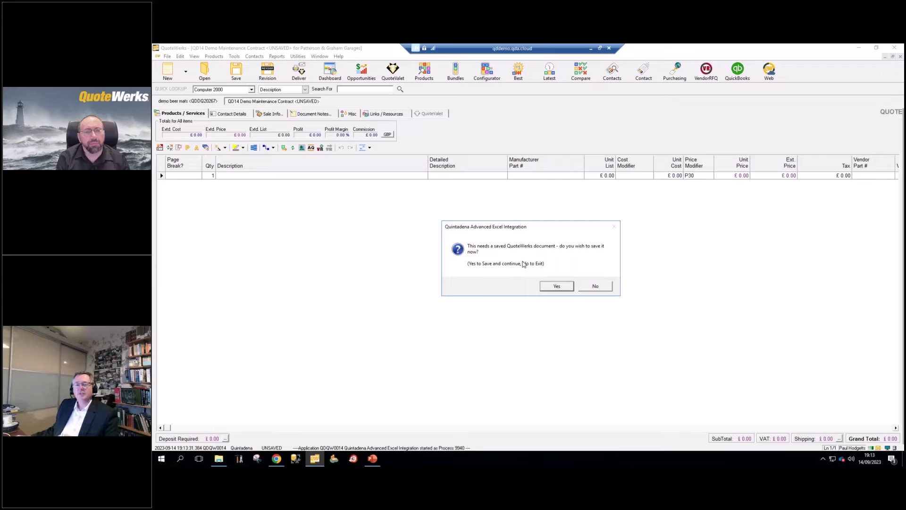
{"action": "left_click", "coordinate": [558, 286]}
{"action": "left_click", "coordinate": [605, 234]}
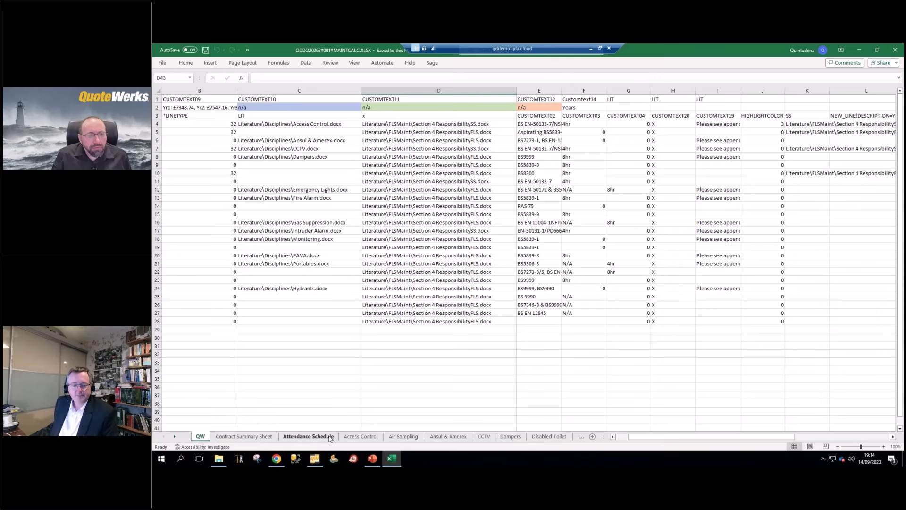
{"action": "left_click", "coordinate": [349, 436]}
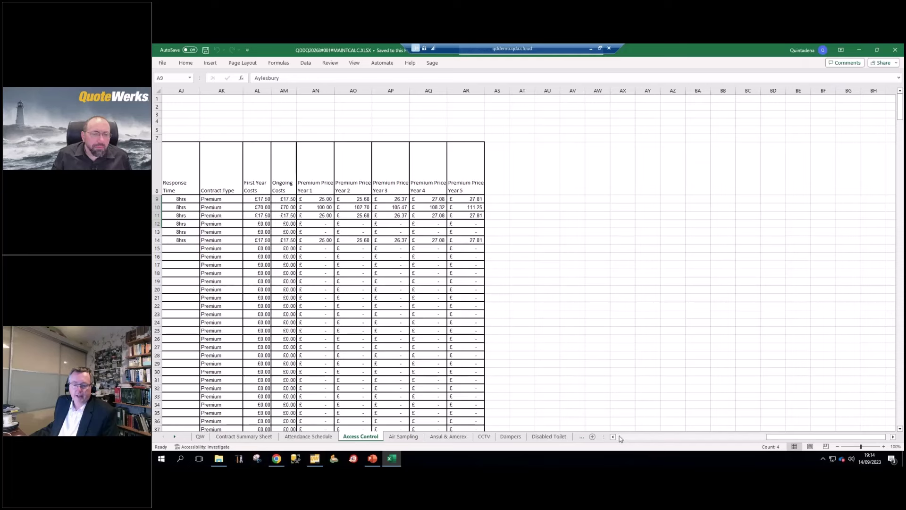
Examine the site names, system manufacturers and system models listed on the Air Sampling sheet.
{"action": "left_click_drag", "start_coordinate": [826, 436], "coordinate": [456, 432]}
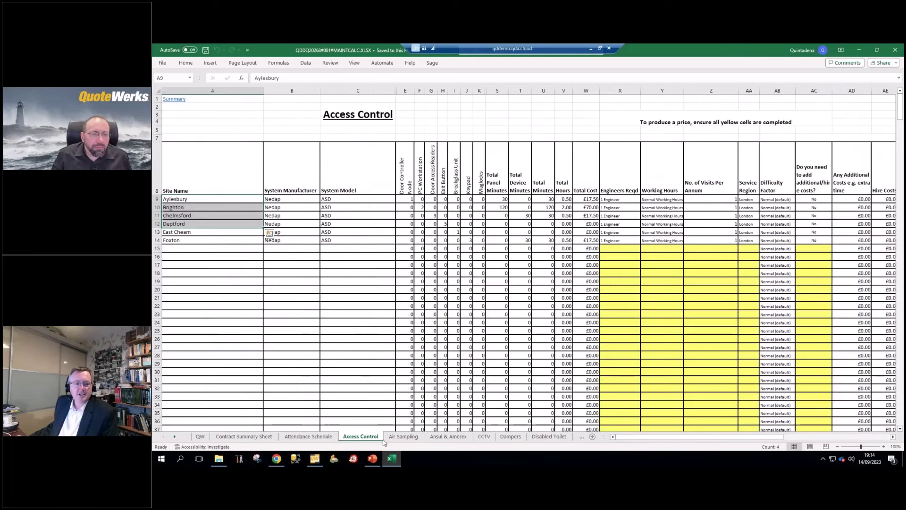
{"action": "left_click", "coordinate": [403, 437]}
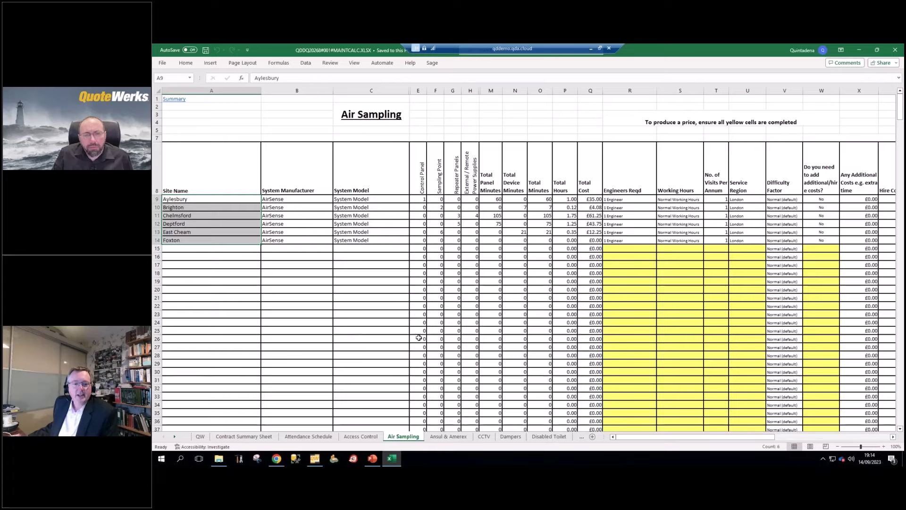
{"action": "left_click", "coordinate": [466, 311]}
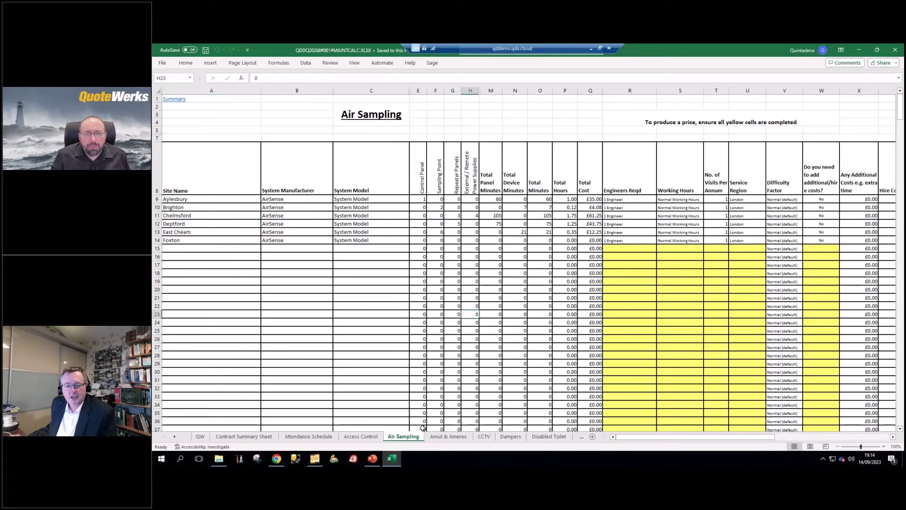
{"action": "left_click", "coordinate": [188, 190]}
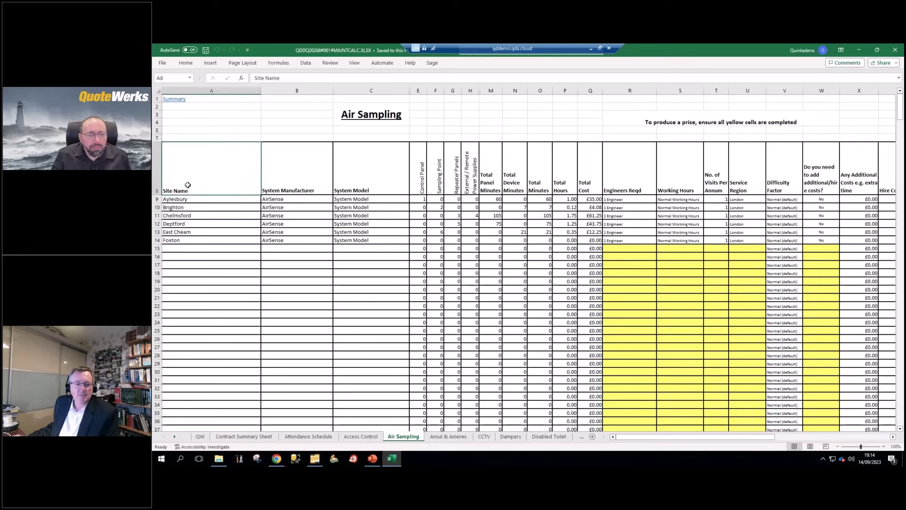
{"action": "left_click", "coordinate": [188, 238], "text": "shift"}
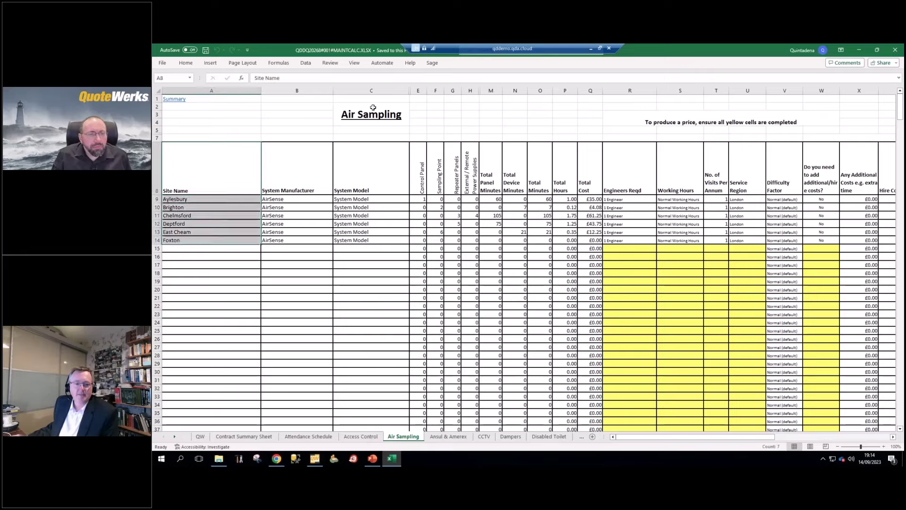
{"action": "left_click", "coordinate": [277, 170]}
{"action": "left_click", "coordinate": [298, 199], "text": "shift"}
{"action": "left_click_drag", "start_coordinate": [360, 216], "coordinate": [371, 248]}
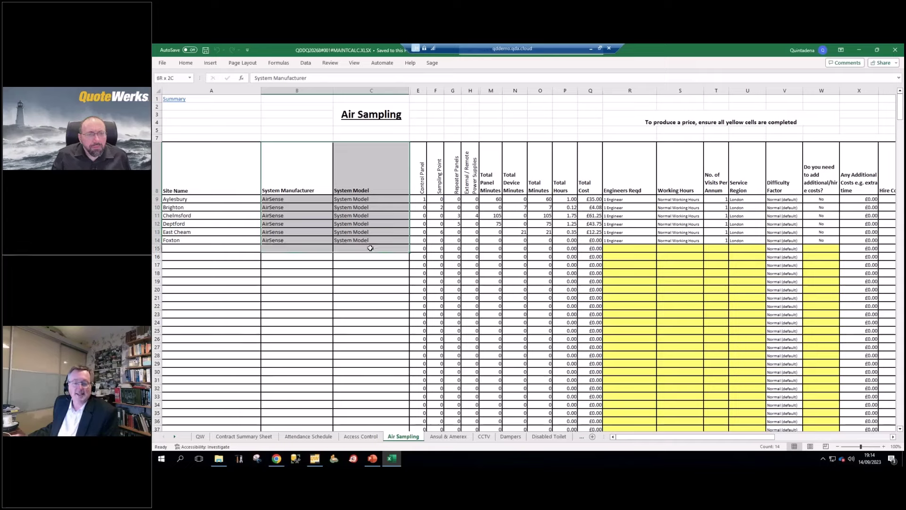
{"action": "left_click_drag", "start_coordinate": [316, 229], "coordinate": [294, 194]}
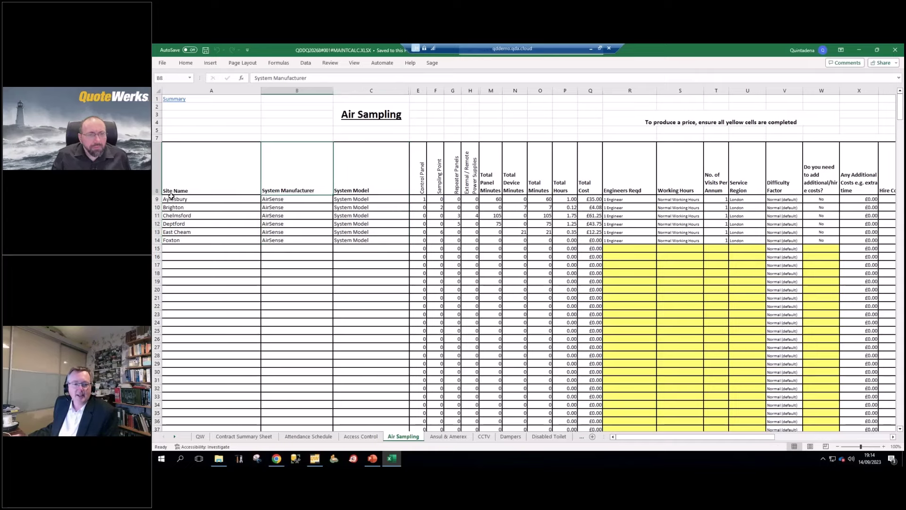
Examine the Aylesbury entries, the panel and device minutes formulas and the remaining cost columns of the Air Sampling sheet.
{"action": "left_click", "coordinate": [171, 198]}
{"action": "left_click", "coordinate": [274, 199]}
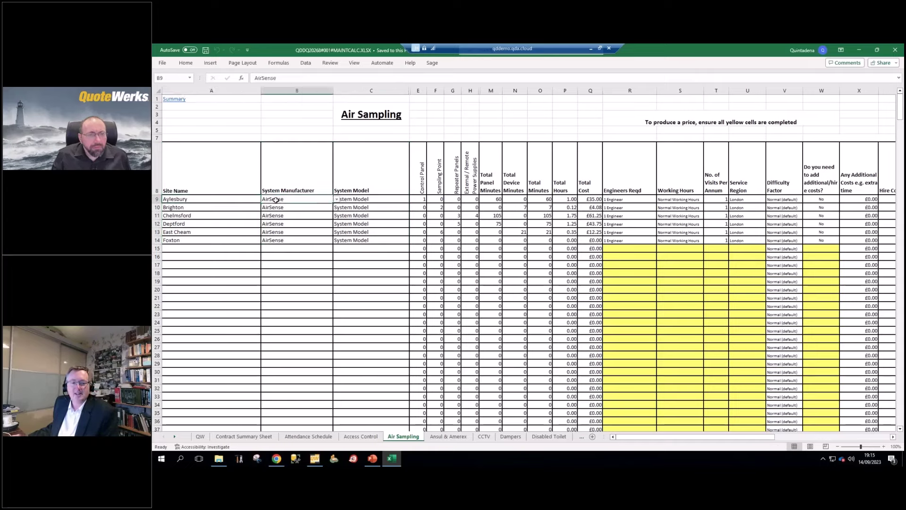
{"action": "left_click", "coordinate": [343, 201]}
{"action": "left_click", "coordinate": [423, 198]}
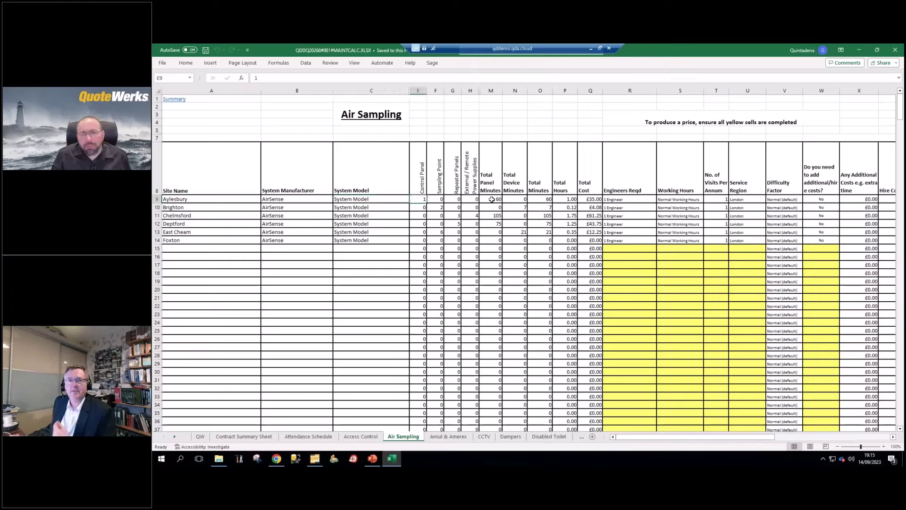
{"action": "left_click", "coordinate": [499, 199]}
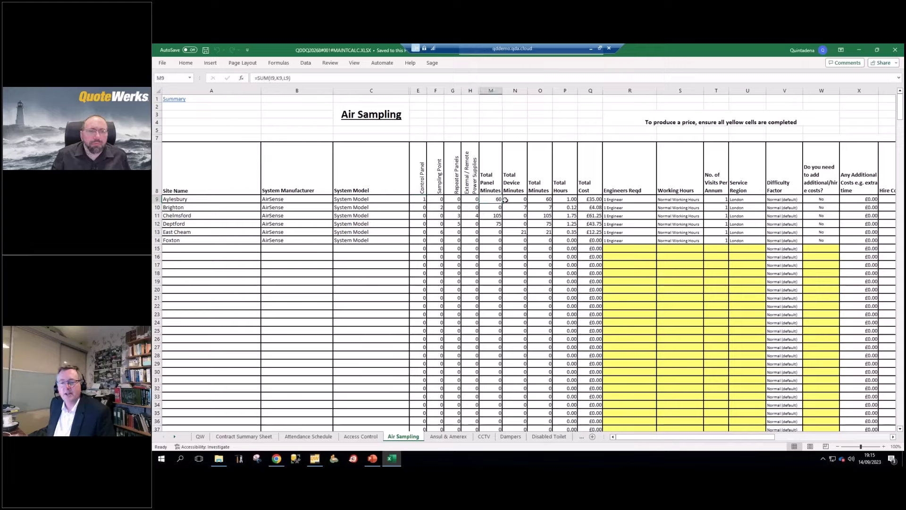
{"action": "left_click", "coordinate": [512, 199]}
{"action": "left_click", "coordinate": [519, 207]}
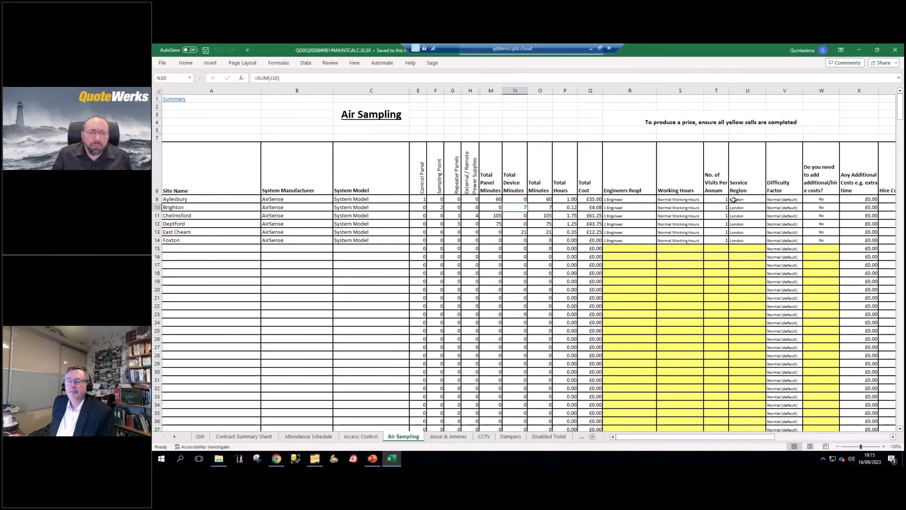
{"action": "left_click_drag", "start_coordinate": [767, 438], "coordinate": [847, 421]}
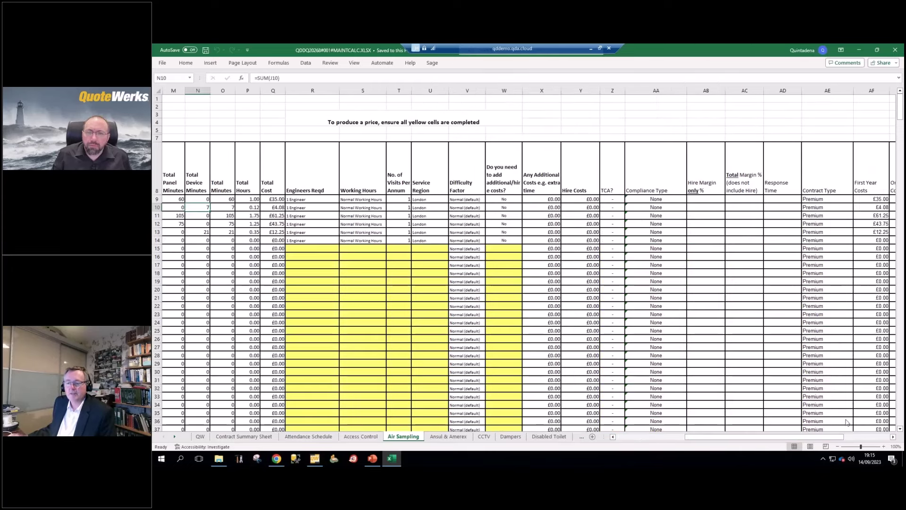
{"action": "left_click", "coordinate": [869, 438]}
{"action": "left_click_drag", "start_coordinate": [845, 438], "coordinate": [506, 454]}
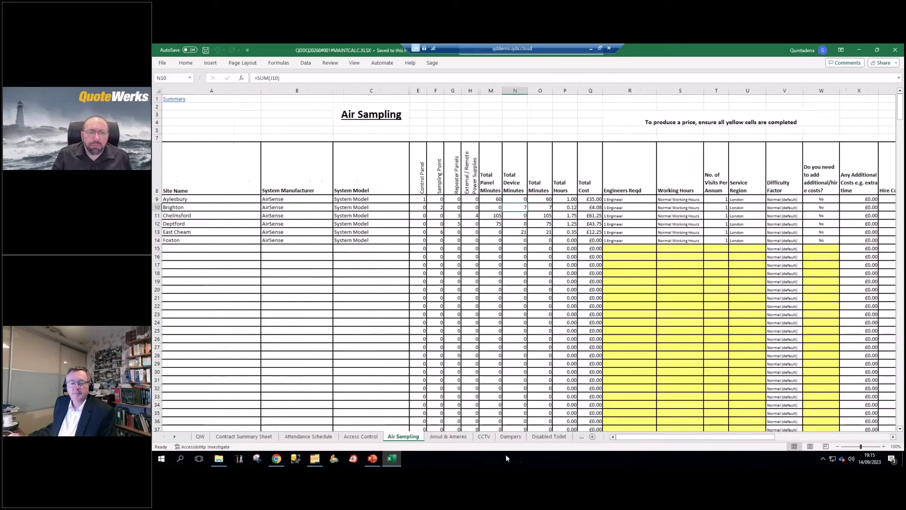
Review the equipment sheets from Ansul & Amerex through CCTV, Dampers, Disabled Toilet and Disabled Refuge to Door Entry.
{"action": "left_click", "coordinate": [444, 437]}
{"action": "left_click", "coordinate": [482, 437]}
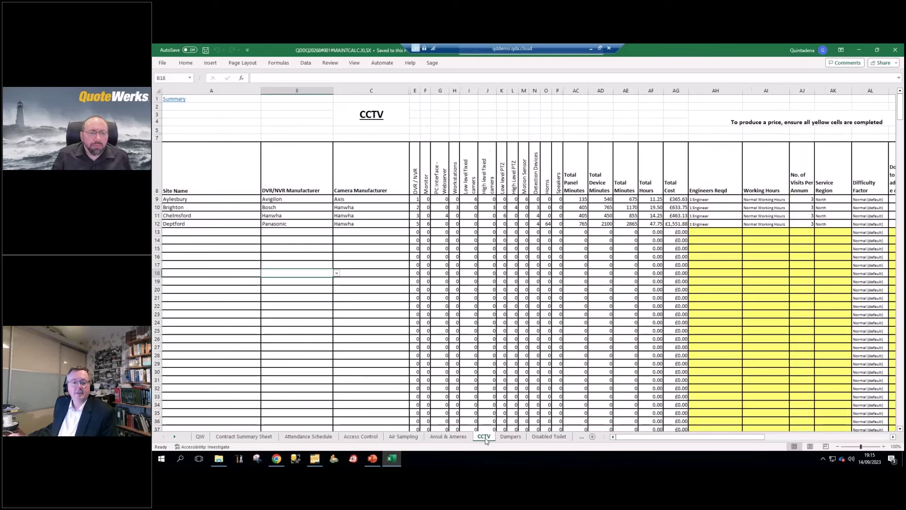
{"action": "left_click", "coordinate": [503, 437]}
{"action": "left_click", "coordinate": [556, 437]}
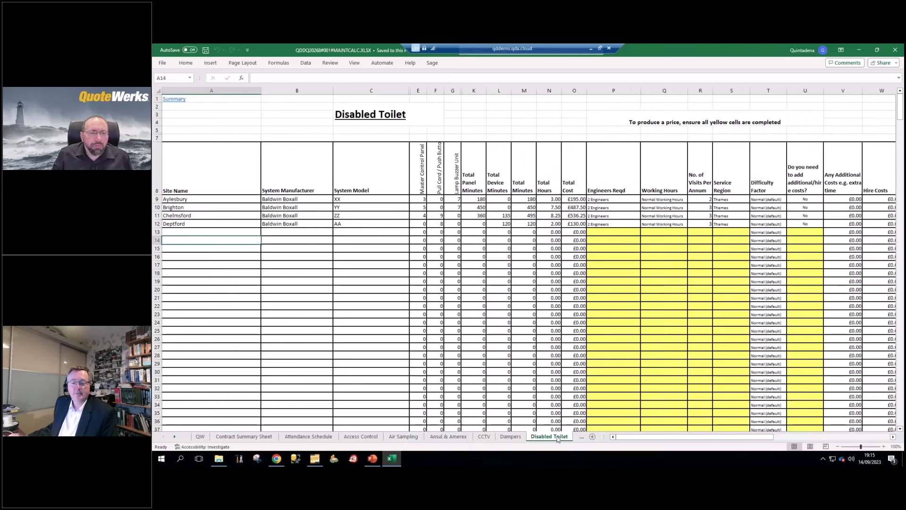
{"action": "left_click_drag", "start_coordinate": [603, 437], "coordinate": [772, 437]}
{"action": "left_click", "coordinate": [596, 437]}
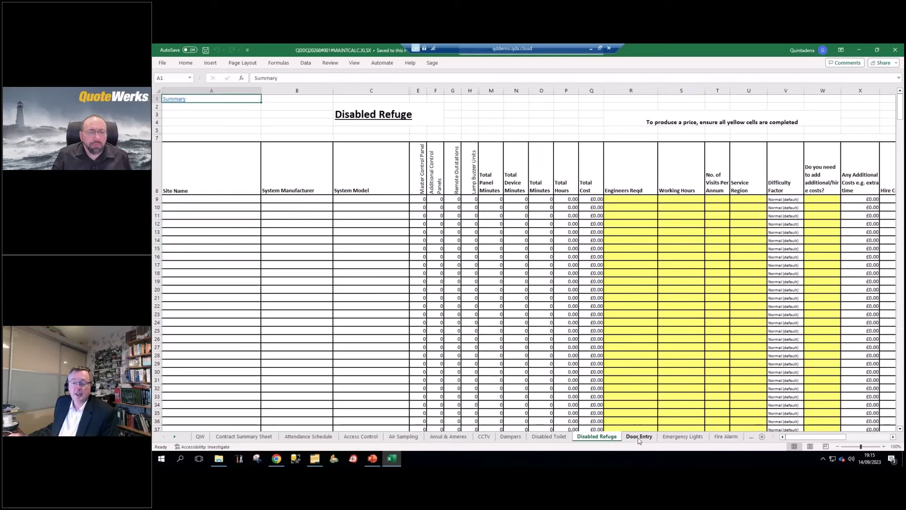
{"action": "left_click", "coordinate": [639, 437]}
Enter Dudley as the first site name on the Emergency Lights sheet.
{"action": "left_click", "coordinate": [697, 437]}
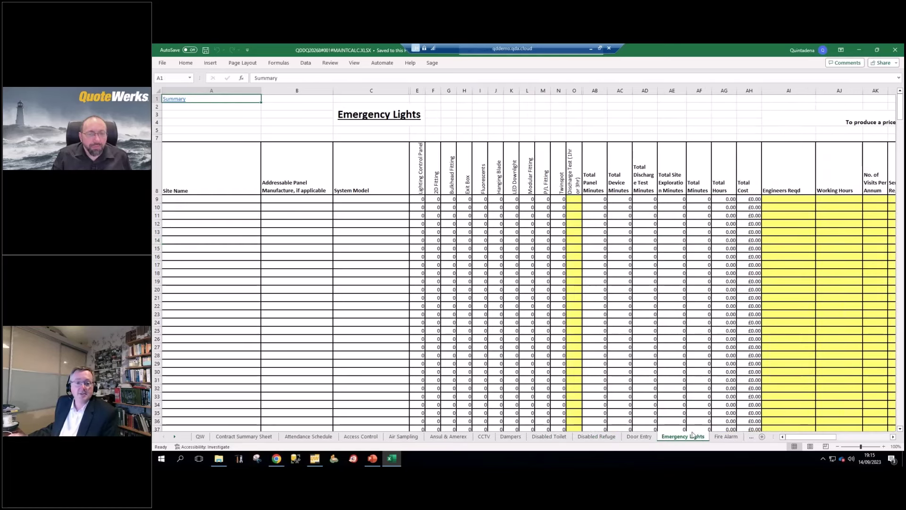
{"action": "left_click", "coordinate": [176, 199]}
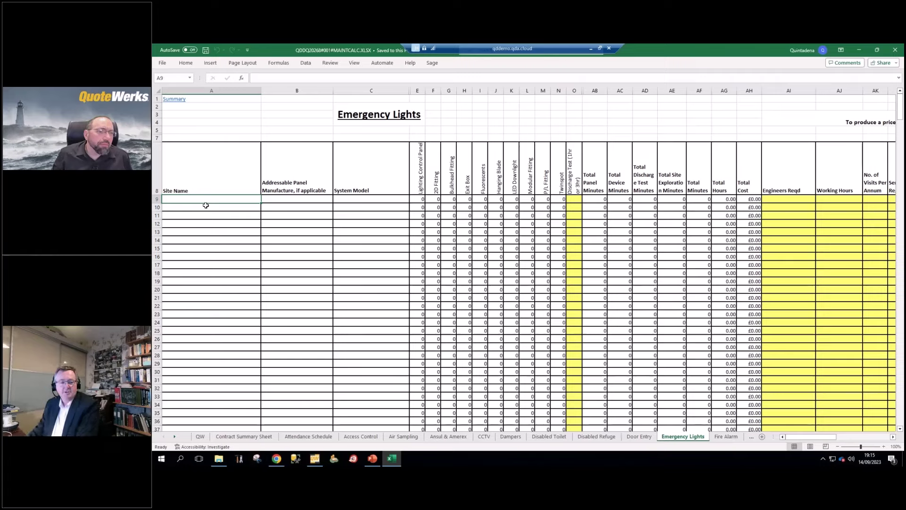
{"action": "type", "text": "Dudley"}
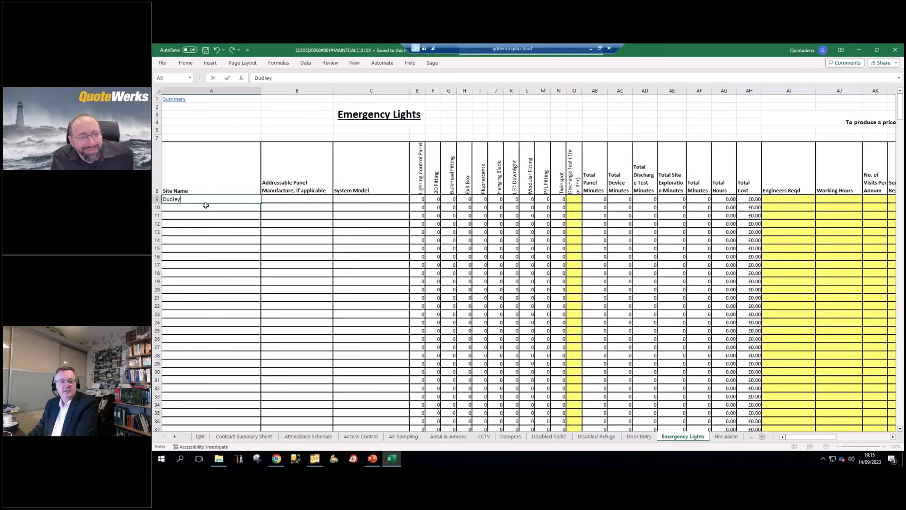
{"action": "key", "text": "Tab"}
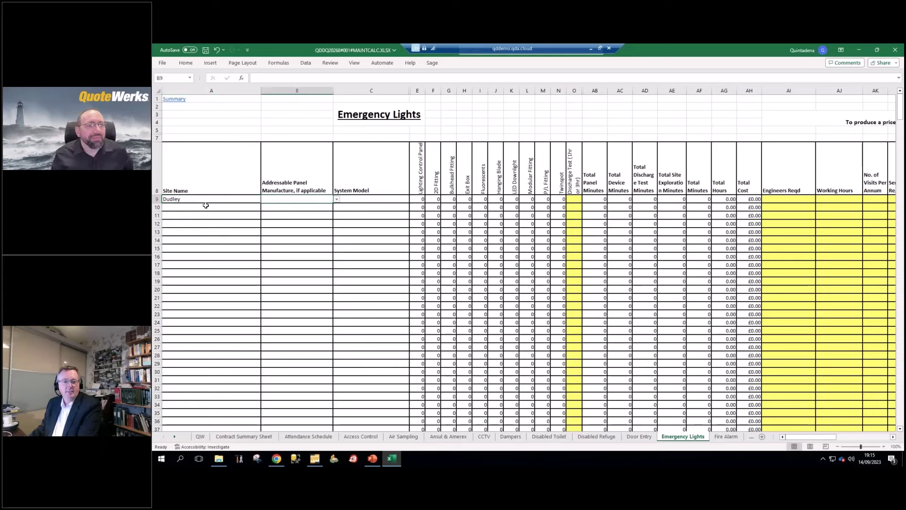
Try Advanced as the addressable panel manufacturer for the Dudley site, and change it to Eaton.
{"action": "left_click", "coordinate": [337, 198]}
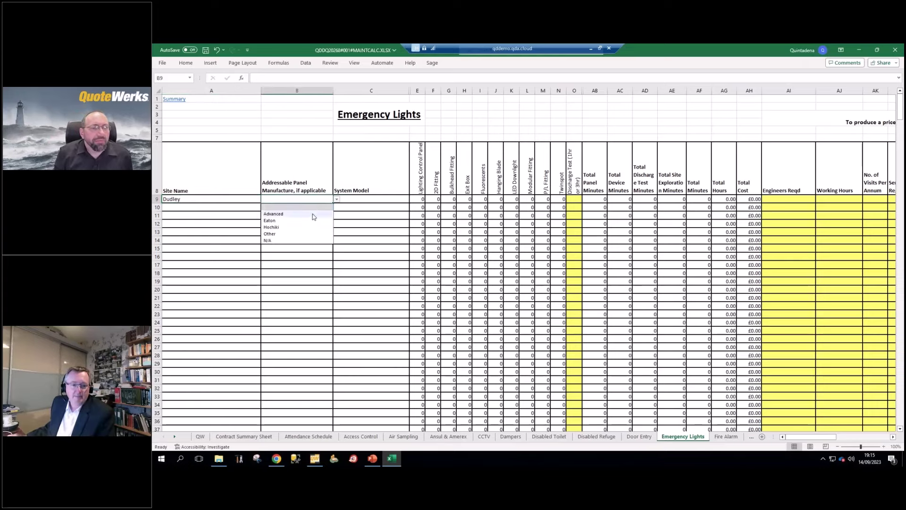
{"action": "left_click", "coordinate": [284, 211]}
{"action": "left_click", "coordinate": [405, 201]}
{"action": "left_click", "coordinate": [325, 199]}
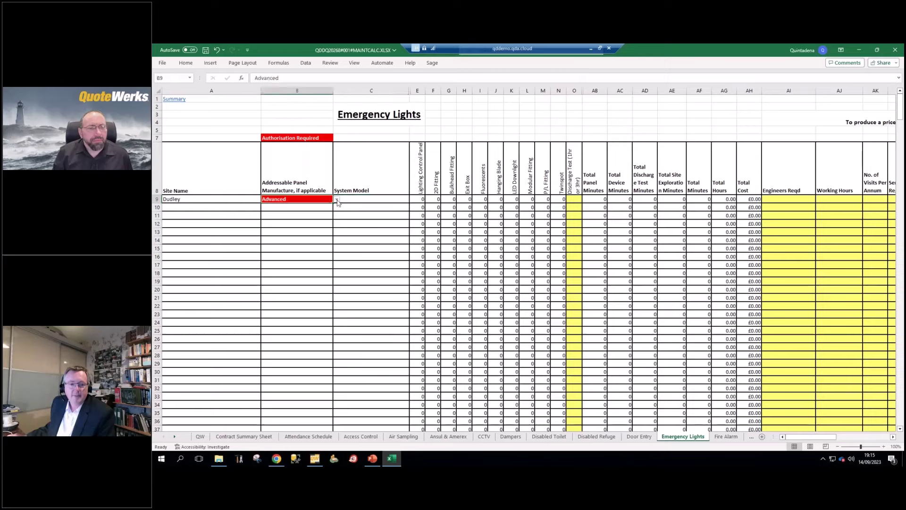
{"action": "left_click", "coordinate": [337, 200]}
{"action": "left_click", "coordinate": [319, 220]}
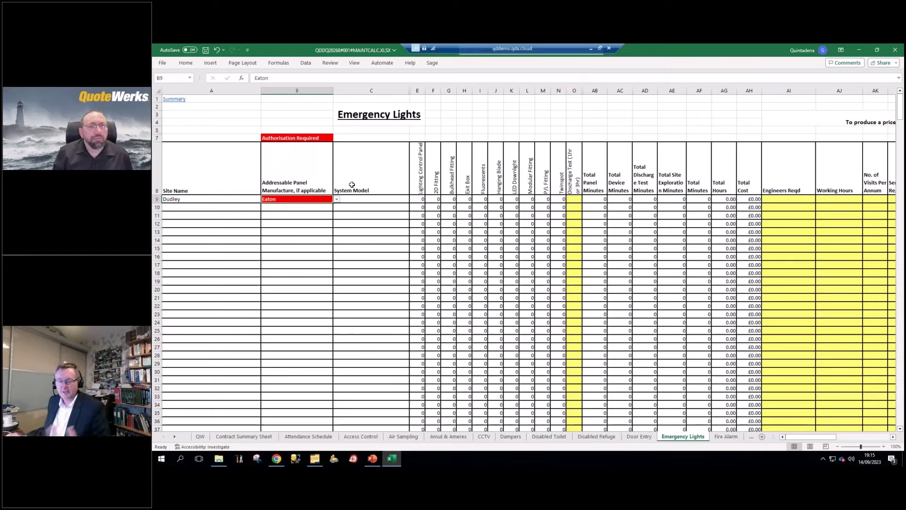
Enter gfvhjkl as Dudley's system model, with 1 lighting control panel and 4 bulkhead fittings.
{"action": "key", "text": "Tab"}
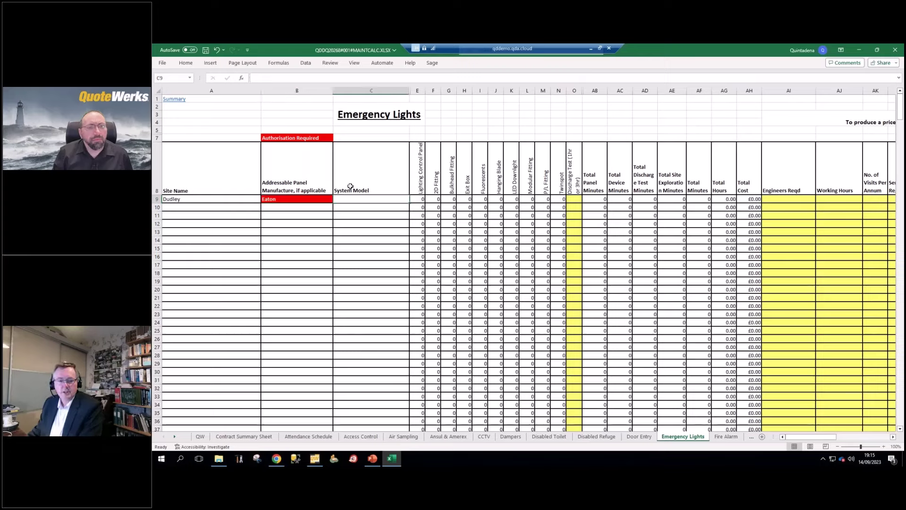
{"action": "type", "text": "gfvhjkl"}
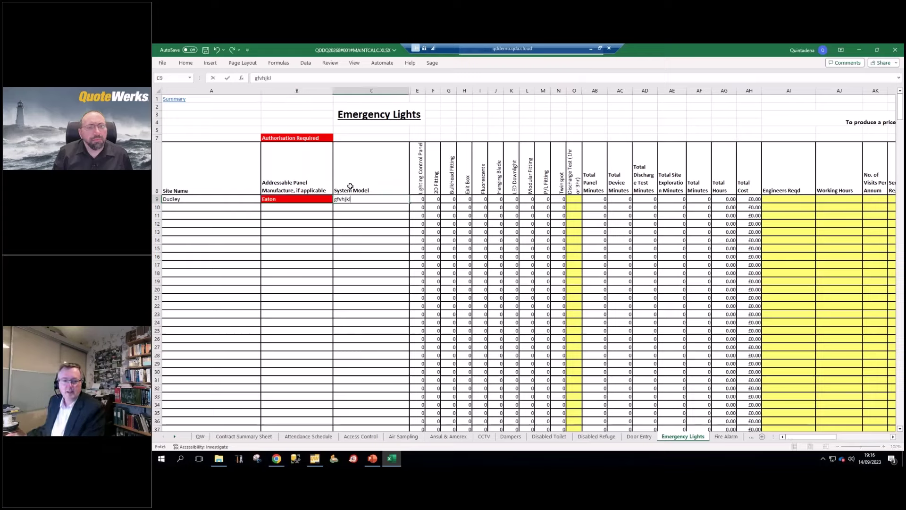
{"action": "key", "text": "Tab"}
{"action": "type", "text": "1"}
{"action": "key", "text": "Tab"}
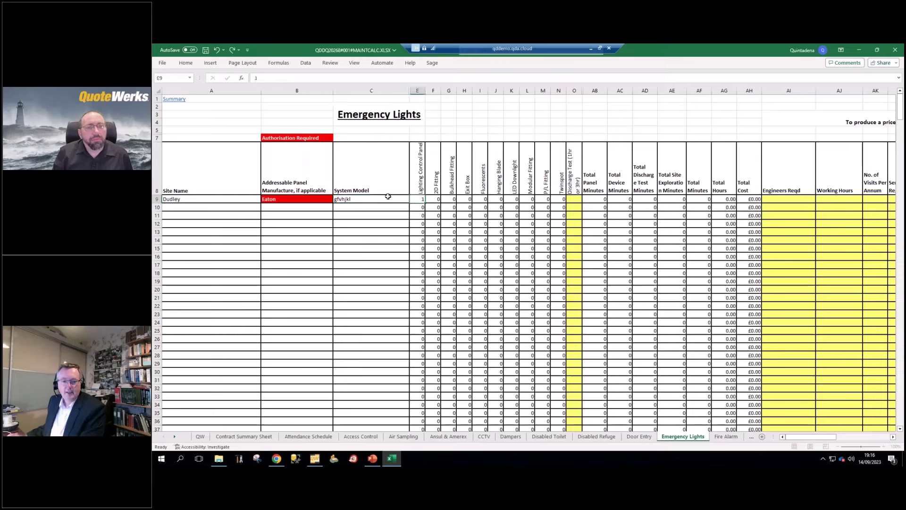
{"action": "key", "text": "Tab"}
{"action": "key", "text": "Tab"}
{"action": "type", "text": "4"}
{"action": "key", "text": "Tab"}
Set Dudley's discharge test to 1hr and its number of fluorescents to 4.
{"action": "left_click", "coordinate": [574, 200]}
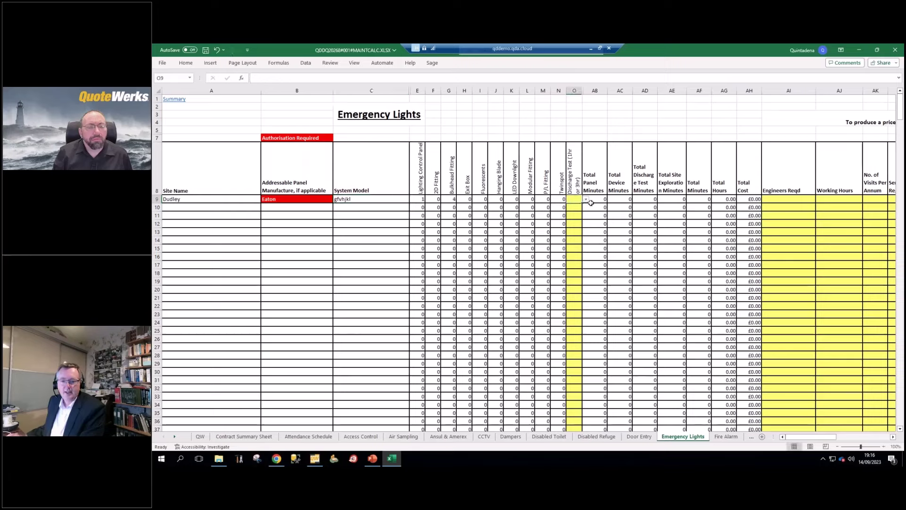
{"action": "left_click", "coordinate": [586, 199]}
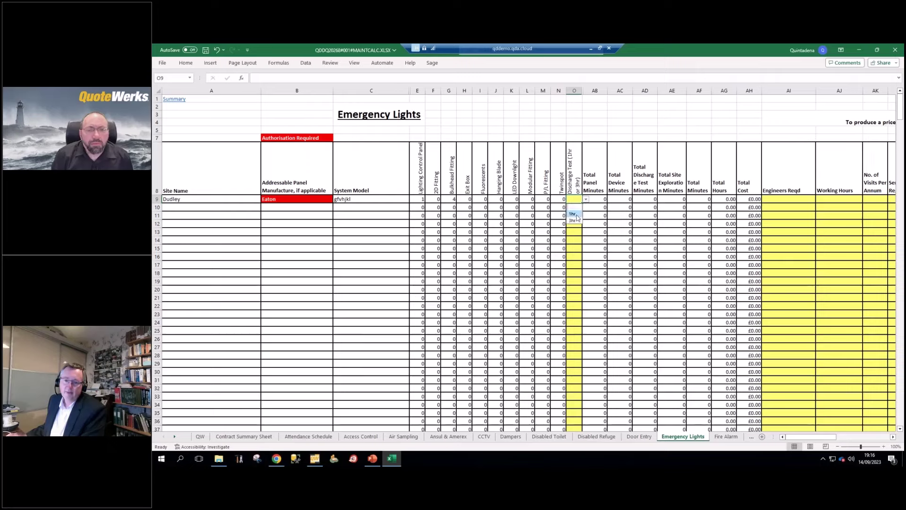
{"action": "left_click", "coordinate": [547, 200]}
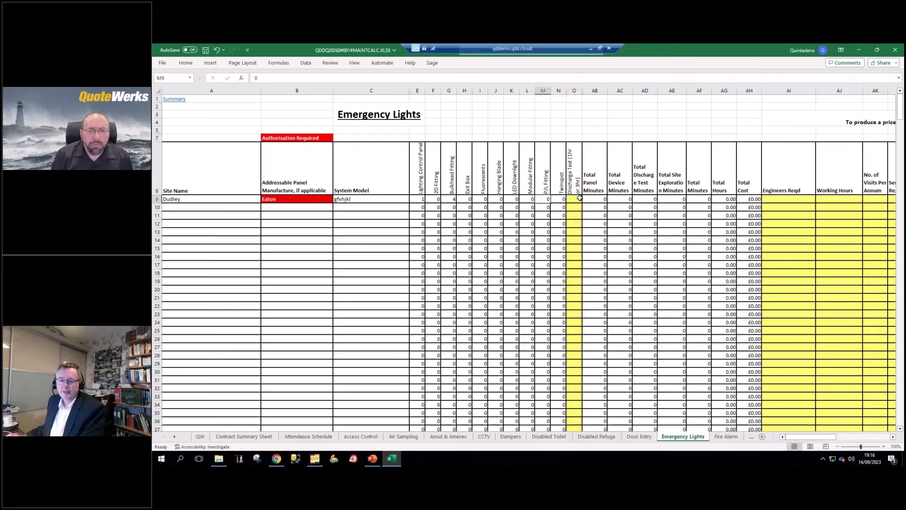
{"action": "left_click", "coordinate": [575, 199]}
{"action": "left_click", "coordinate": [586, 199]}
{"action": "left_click", "coordinate": [573, 207]}
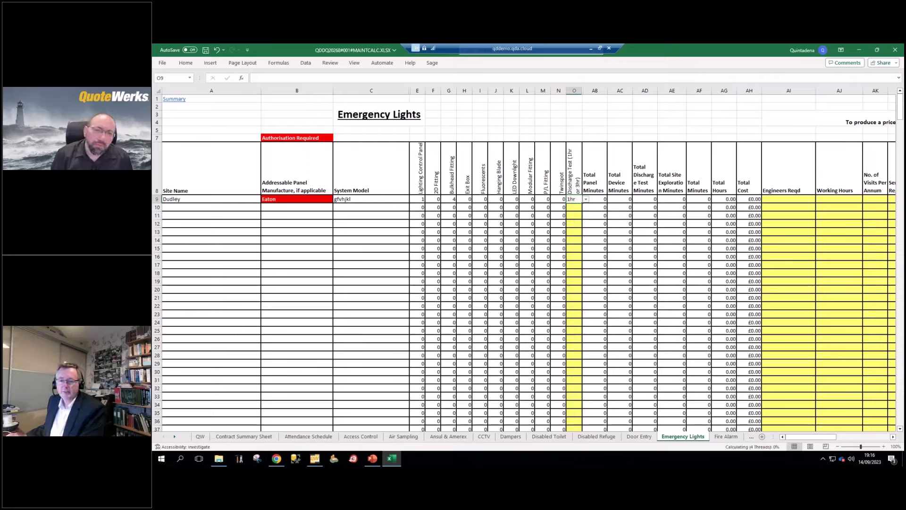
{"action": "left_click", "coordinate": [480, 199]}
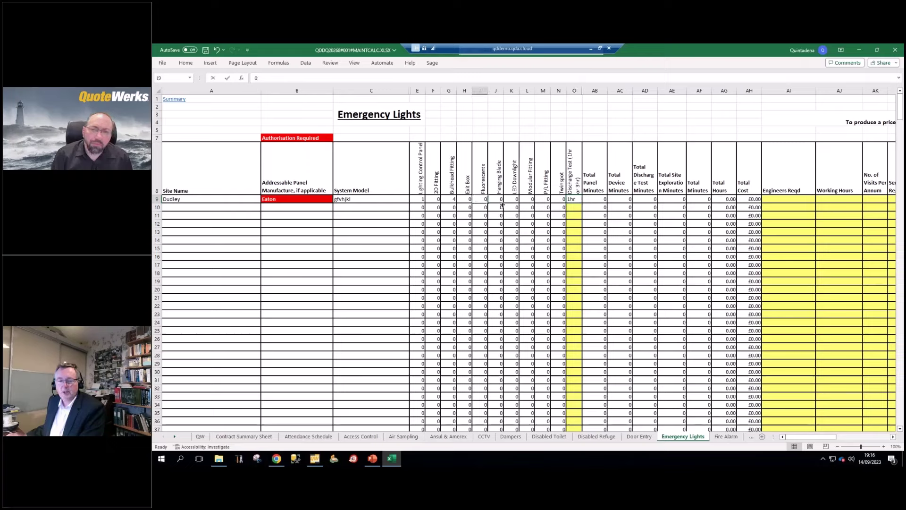
{"action": "type", "text": "4"}
{"action": "key", "text": "Tab"}
Set Dudley's required engineers to 1 Engineer and its working hours to Normal Working Hours.
{"action": "left_click", "coordinate": [798, 202]}
{"action": "left_click", "coordinate": [819, 199]}
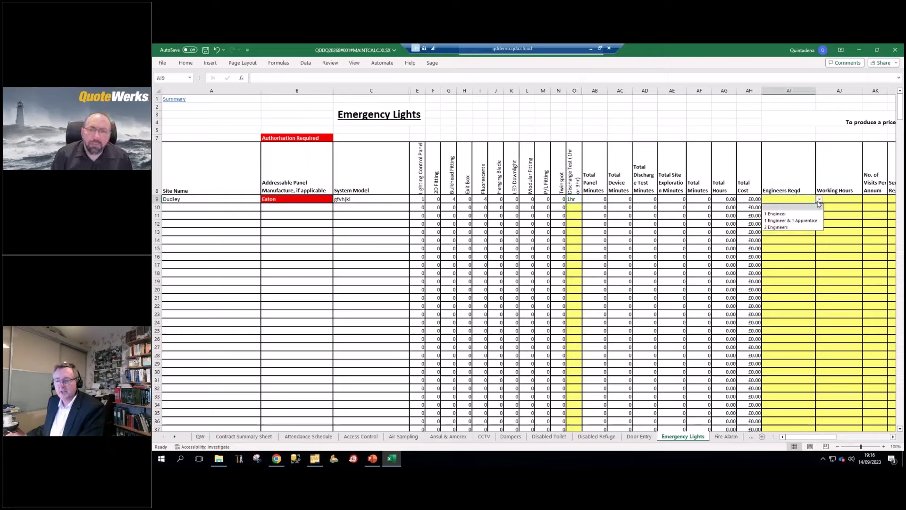
{"action": "left_click", "coordinate": [778, 214]}
{"action": "left_click", "coordinate": [856, 199]}
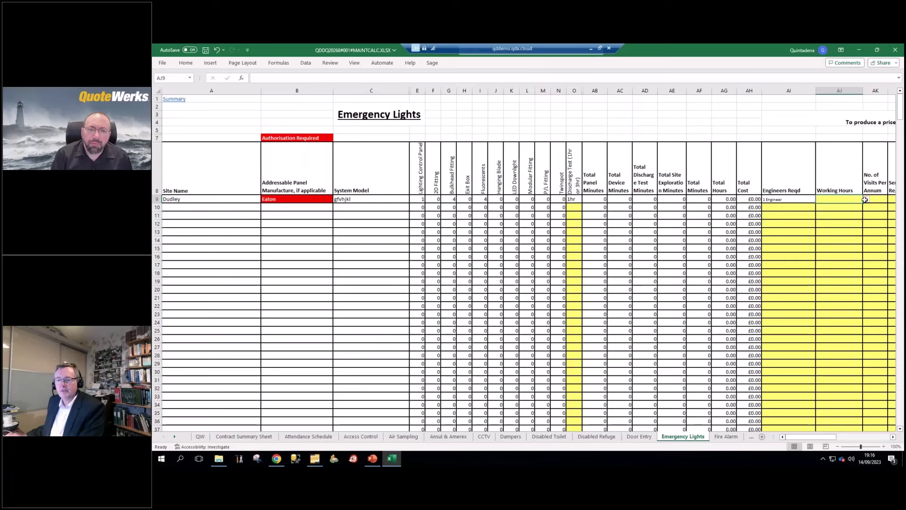
{"action": "left_click", "coordinate": [865, 199]}
{"action": "left_click", "coordinate": [836, 208]}
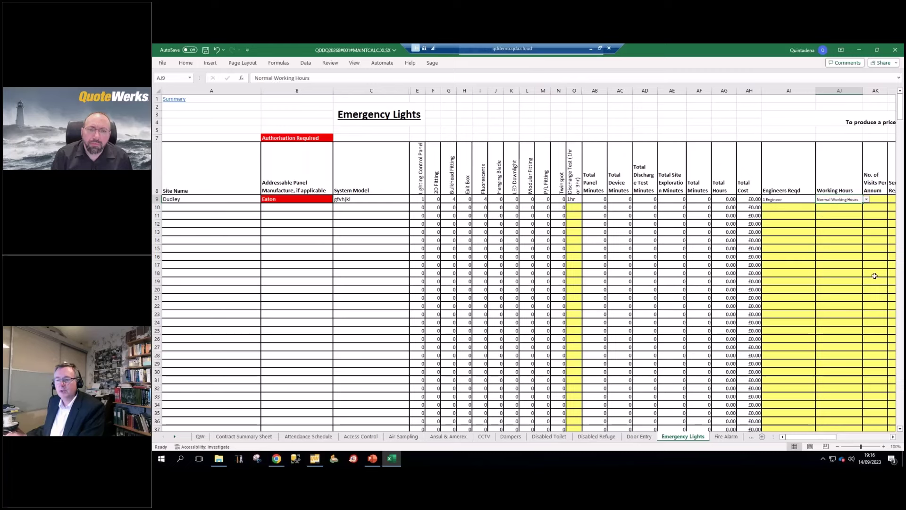
Set Dudley's number of visits per annum to 1 and its service region to Midlands.
{"action": "left_click", "coordinate": [892, 437]}
{"action": "left_click", "coordinate": [893, 437]}
{"action": "left_click", "coordinate": [893, 437]}
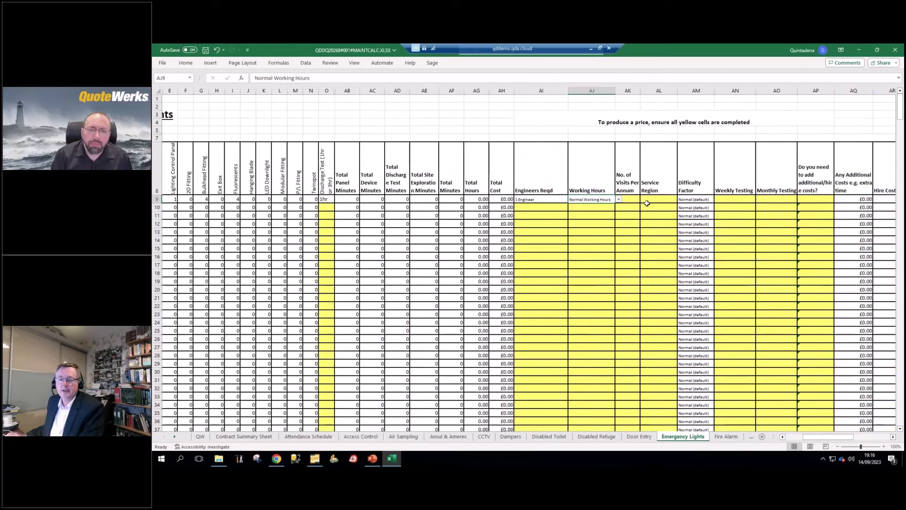
{"action": "left_click", "coordinate": [633, 197]}
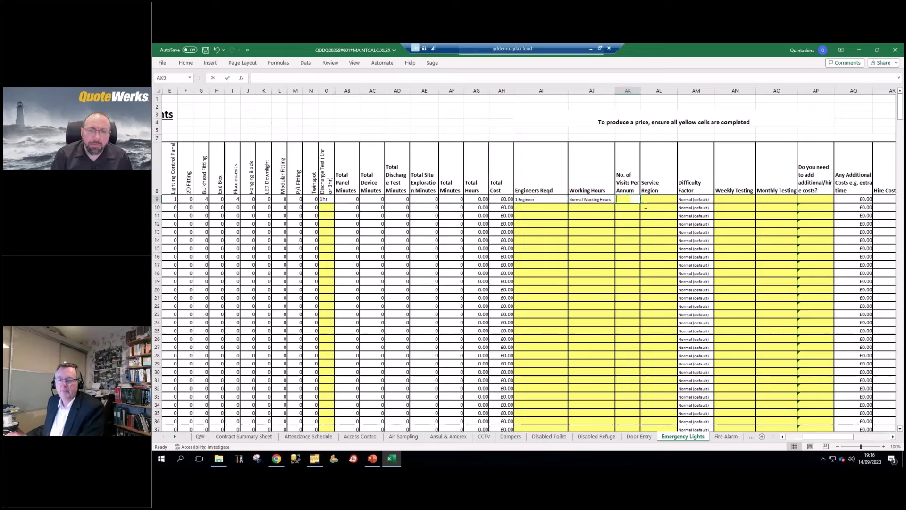
{"action": "type", "text": "1"}
{"action": "key", "text": "Tab"}
{"action": "key", "text": "Tab"}
{"action": "left_click", "coordinate": [672, 201]}
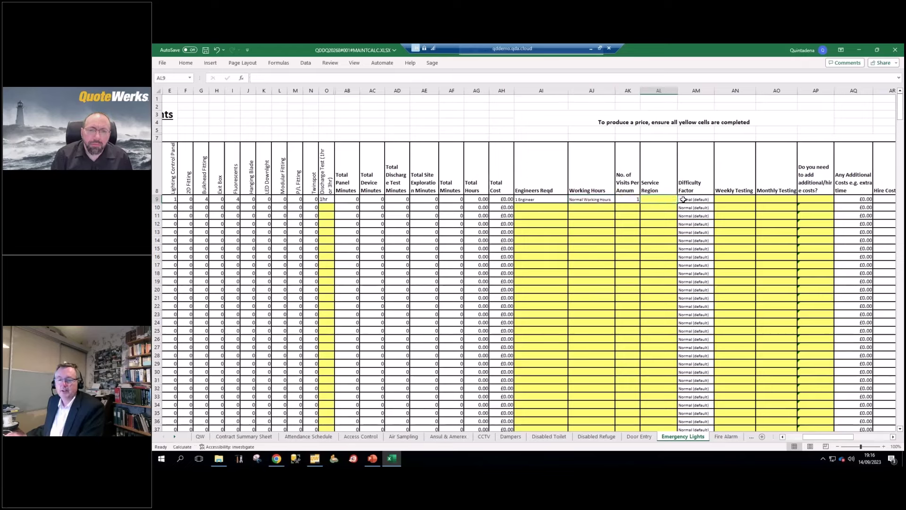
{"action": "left_click", "coordinate": [680, 200]}
{"action": "left_click", "coordinate": [658, 221]}
Try By Trinity for Dudley's weekly testing, set monthly testing to By Others, and change weekly testing to By Others.
{"action": "left_click", "coordinate": [730, 201]}
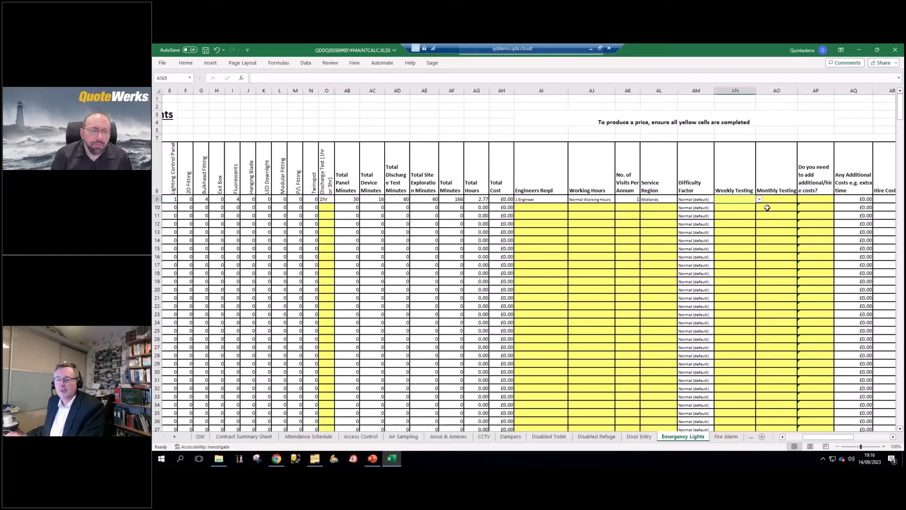
{"action": "left_click", "coordinate": [759, 199]}
{"action": "left_click", "coordinate": [735, 210]}
{"action": "left_click", "coordinate": [783, 200]}
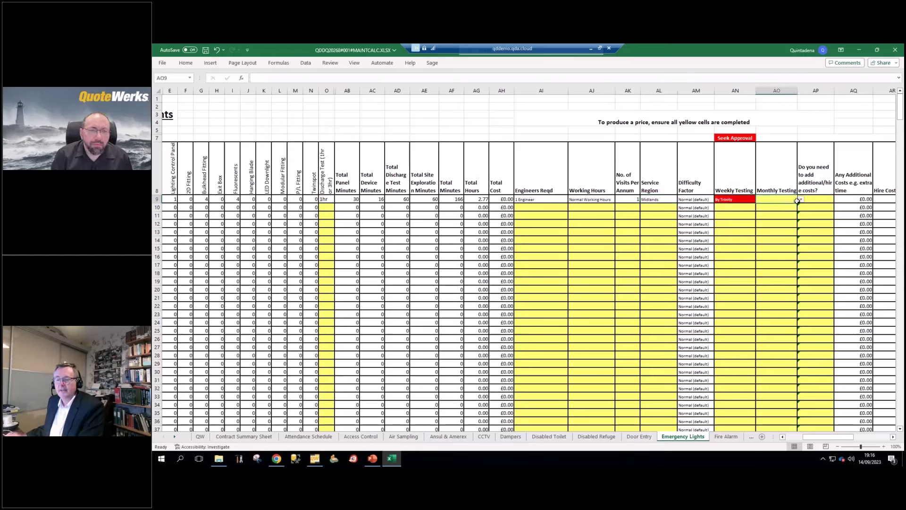
{"action": "left_click", "coordinate": [801, 199]}
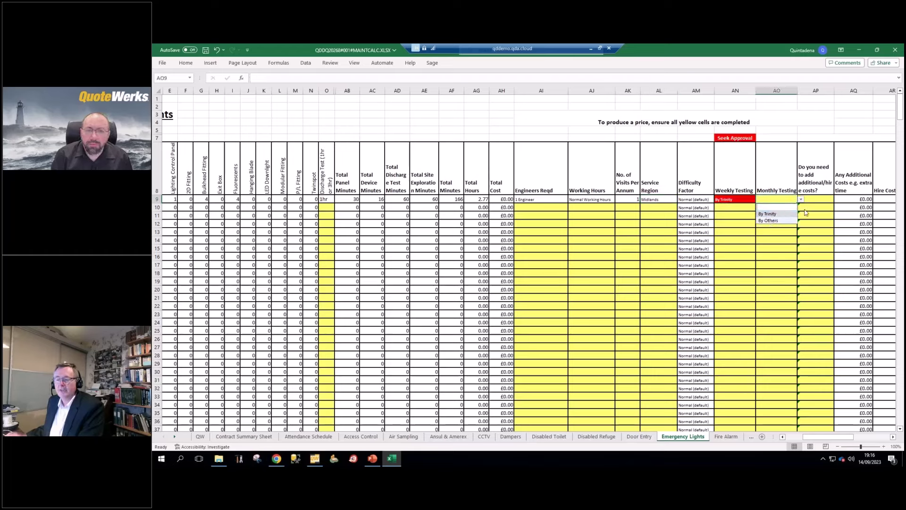
{"action": "left_click", "coordinate": [768, 220]}
{"action": "left_click", "coordinate": [745, 198]}
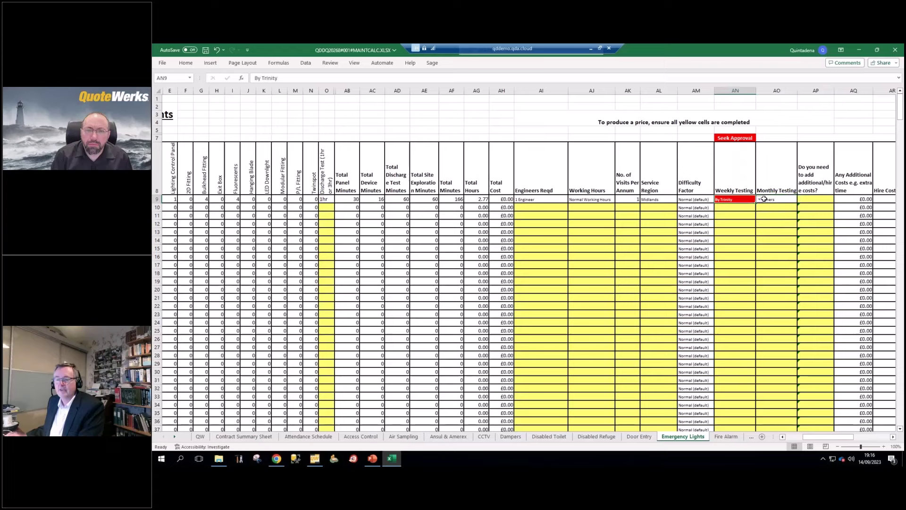
{"action": "left_click", "coordinate": [759, 200]}
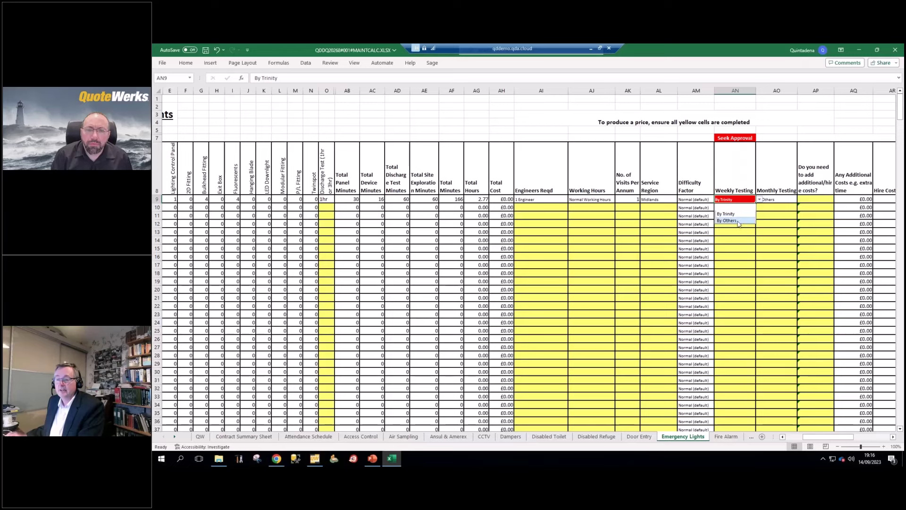
{"action": "left_click", "coordinate": [737, 220]}
Examine Dudley's additional cost, margin and contract columns through to the premium prices for years 1 to 5.
{"action": "key", "text": "Right"}
{"action": "key", "text": "Right"}
{"action": "key", "text": "Right"}
{"action": "key", "text": "Right"}
{"action": "key", "text": "Right"}
{"action": "key", "text": "Right"}
{"action": "key", "text": "Right"}
{"action": "key", "text": "Right"}
{"action": "key", "text": "Right"}
{"action": "key", "text": "Right"}
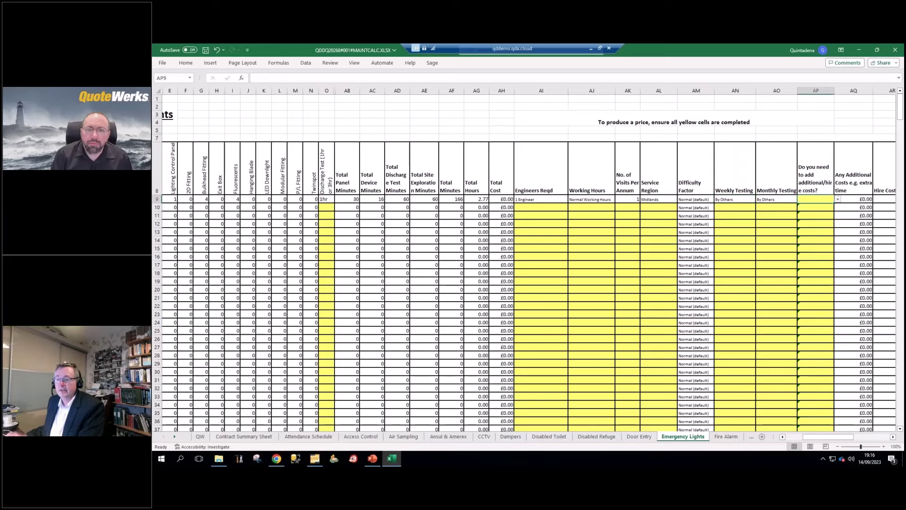
{"action": "key", "text": "Right"}
{"action": "key", "text": "Right"}
{"action": "key", "text": "Right"}
{"action": "key", "text": "Right"}
{"action": "key", "text": "Right"}
{"action": "key", "text": "Right"}
{"action": "key", "text": "Right"}
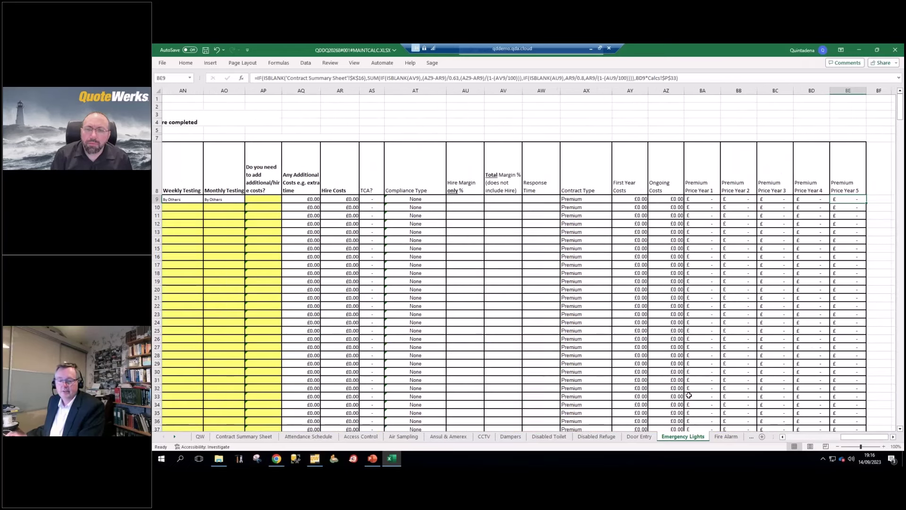
Set Dudley's number of 2D fittings to 3 and its number of fluorescents to 7.
{"action": "left_click", "coordinate": [791, 436]}
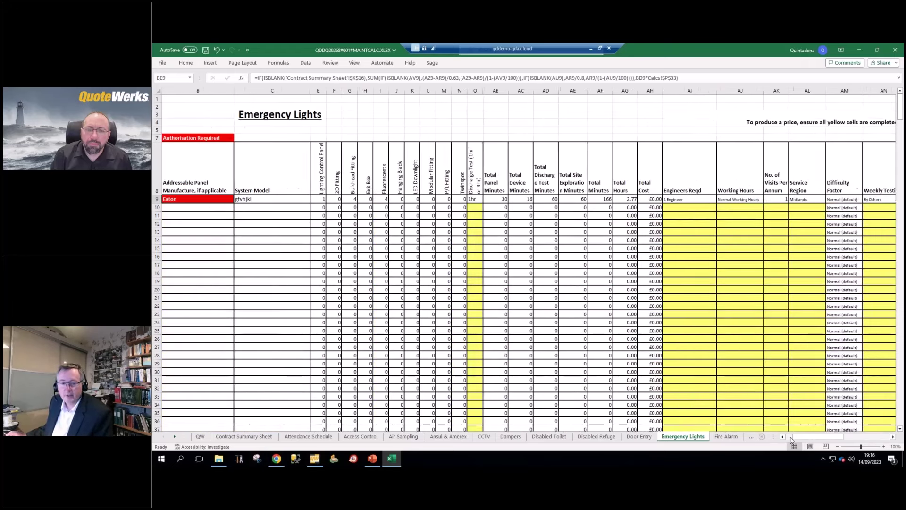
{"action": "left_click", "coordinate": [790, 437]}
{"action": "left_click", "coordinate": [433, 199]}
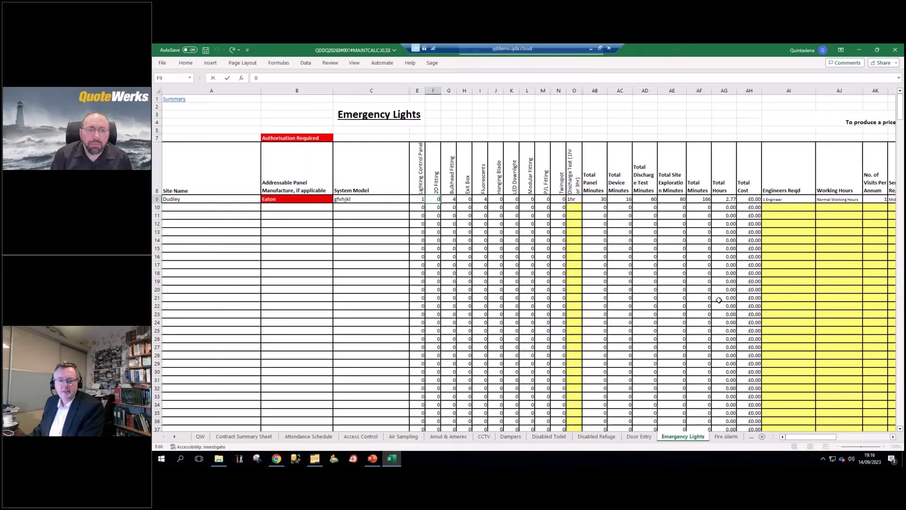
{"action": "key", "text": "Tab"}
{"action": "key", "text": "Tab"}
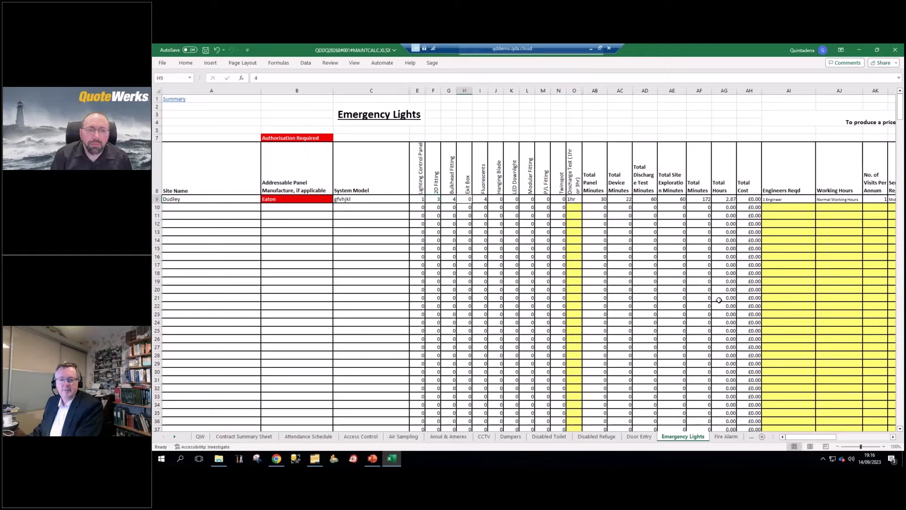
{"action": "key", "text": "Tab"}
{"action": "type", "text": "7"}
{"action": "key", "text": "Tab"}
Enter 7 hanging blades, 8 LED downlights and 8 modular fittings for Dudley.
{"action": "type", "text": "7"}
{"action": "key", "text": "Tab"}
{"action": "type", "text": "8"}
{"action": "key", "text": "Tab"}
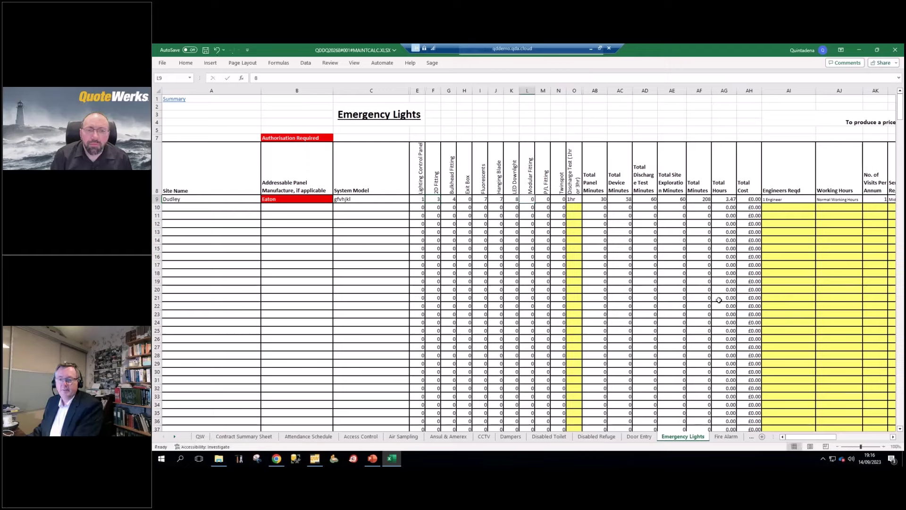
{"action": "type", "text": "8"}
{"action": "key", "text": "Tab"}
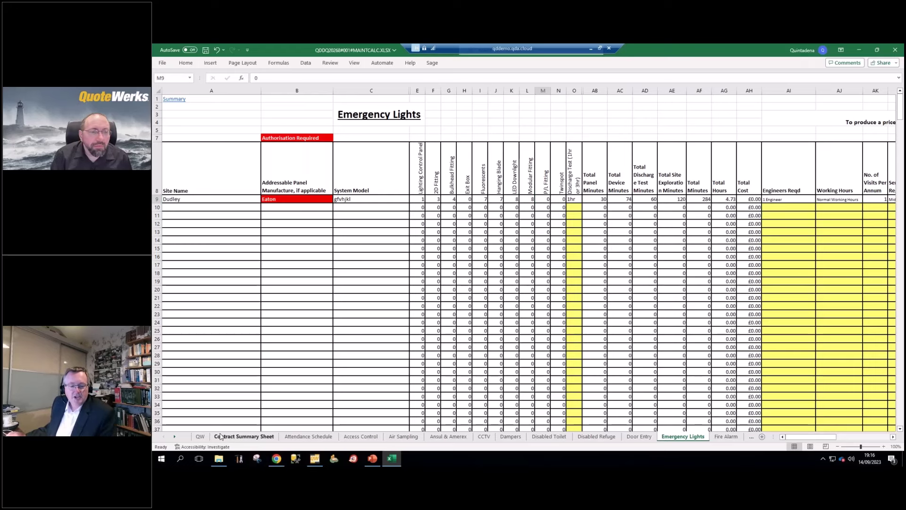
Examine the yearly costs and premium prices per system type on the Contract Summary Sheet.
{"action": "left_click", "coordinate": [236, 436]}
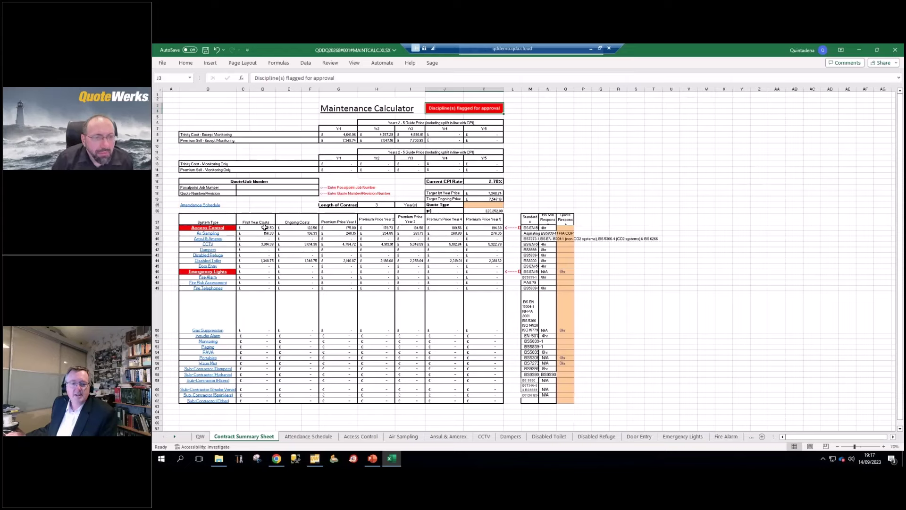
{"action": "left_click_drag", "start_coordinate": [264, 229], "coordinate": [363, 229]}
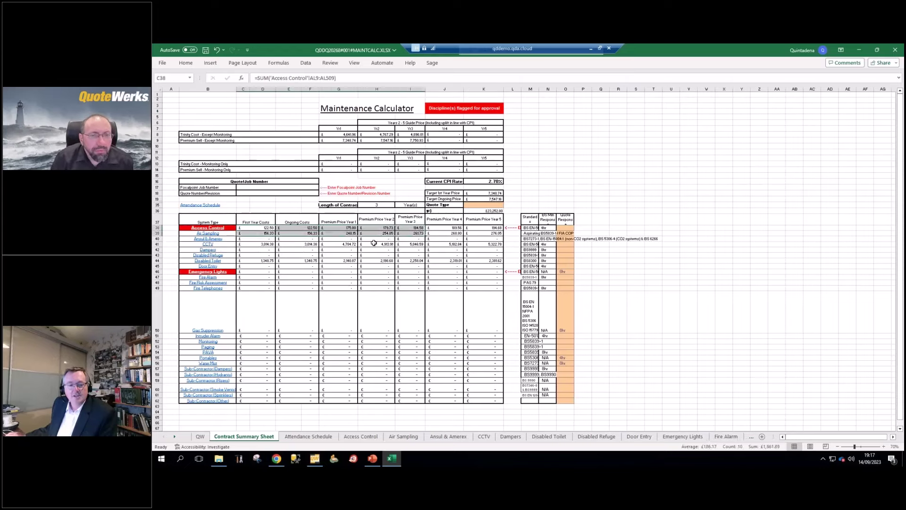
{"action": "left_click", "coordinate": [306, 260]}
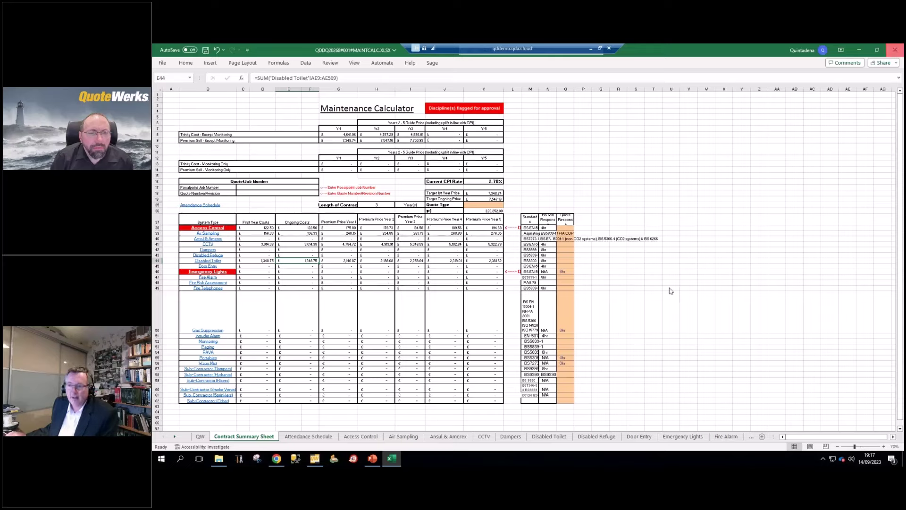
Close the maintenance workbook with its changes saved, and return to QuoteWerks once the Excel transfer completes.
{"action": "left_click", "coordinate": [895, 50]}
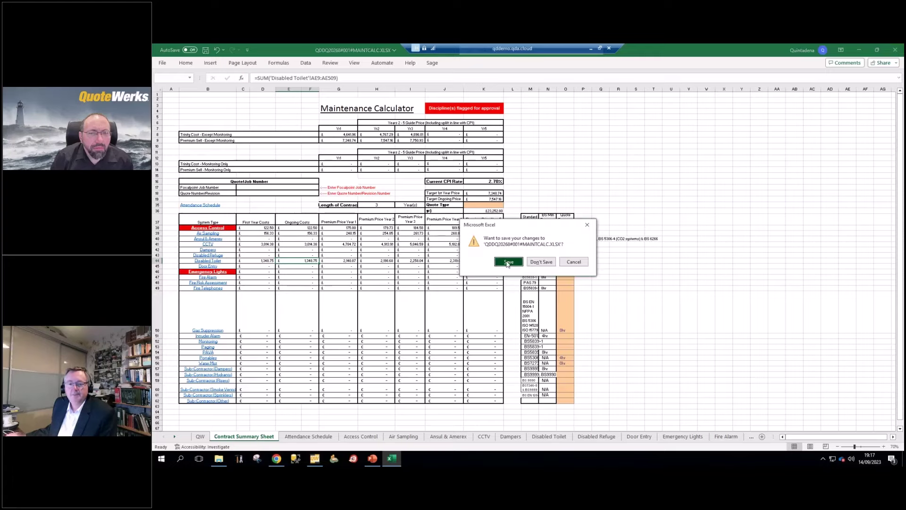
{"action": "left_click", "coordinate": [508, 262]}
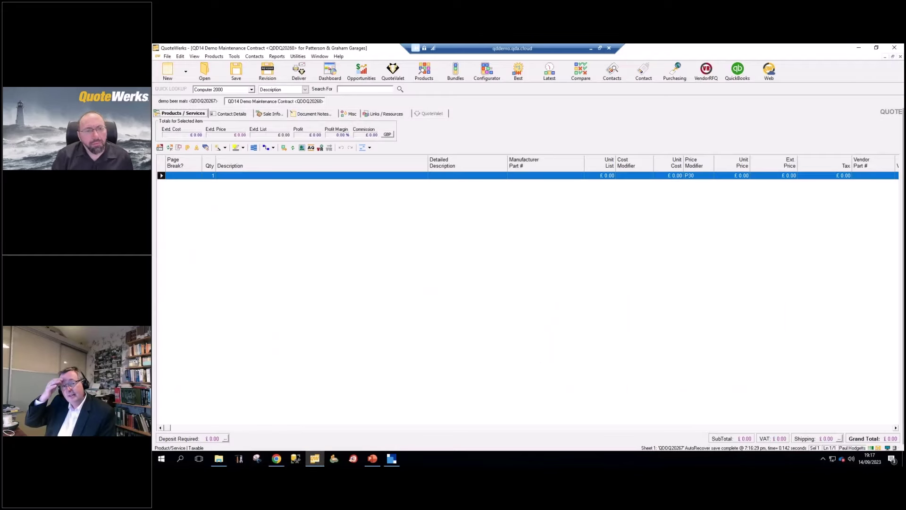
{"action": "left_click", "coordinate": [392, 460]}
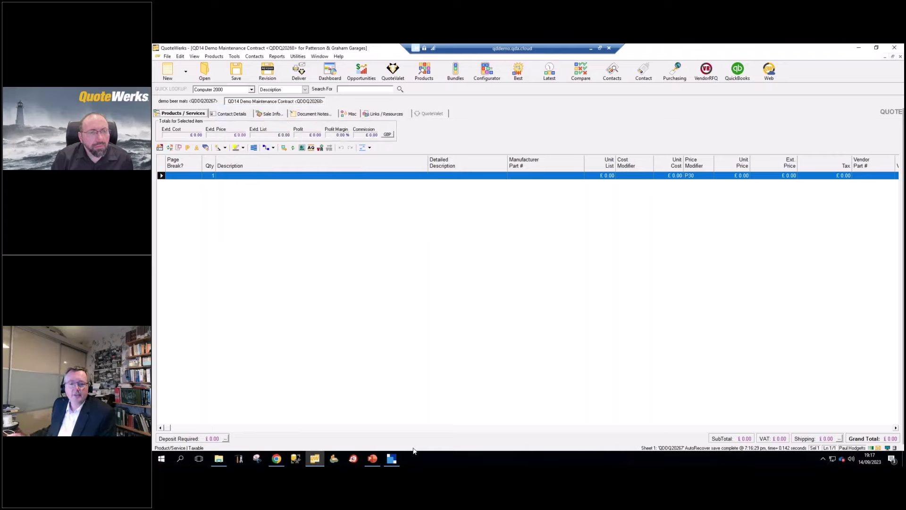
{"action": "left_click", "coordinate": [395, 461]}
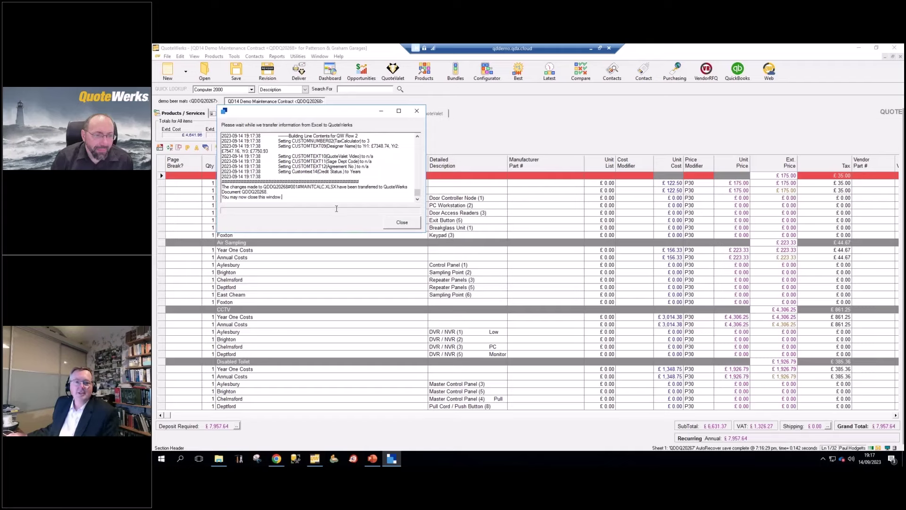
{"action": "left_click", "coordinate": [402, 222]}
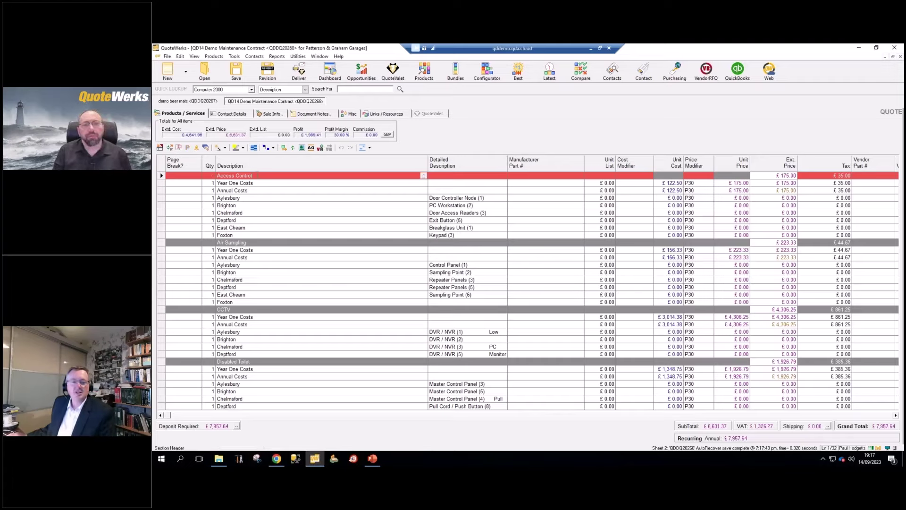
{"action": "left_click", "coordinate": [243, 147]}
{"action": "left_click", "coordinate": [334, 167]}
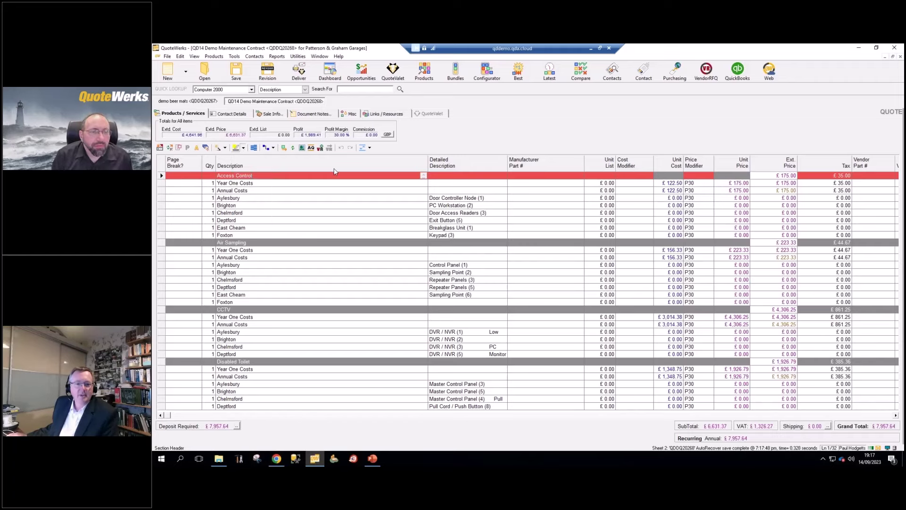
{"action": "left_click", "coordinate": [336, 167]}
{"action": "left_click", "coordinate": [598, 278]}
{"action": "left_click", "coordinate": [438, 176]}
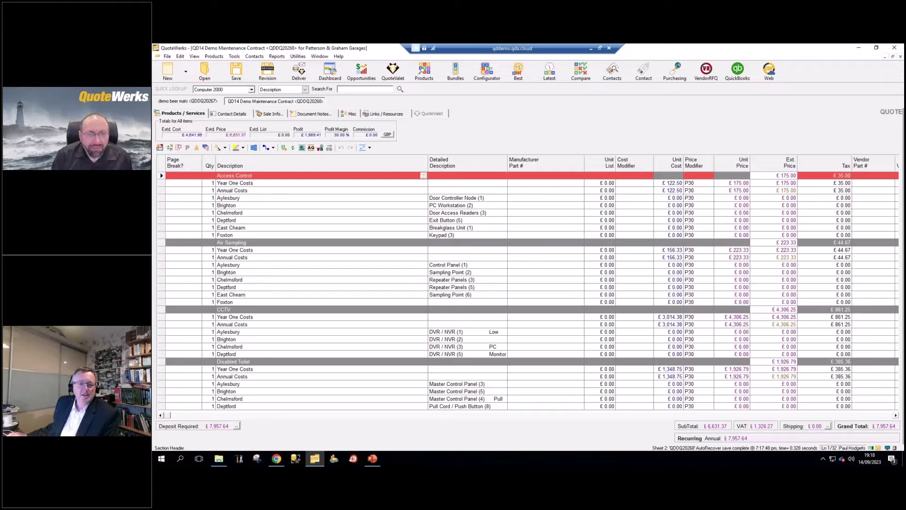
{"action": "left_click", "coordinate": [231, 242]}
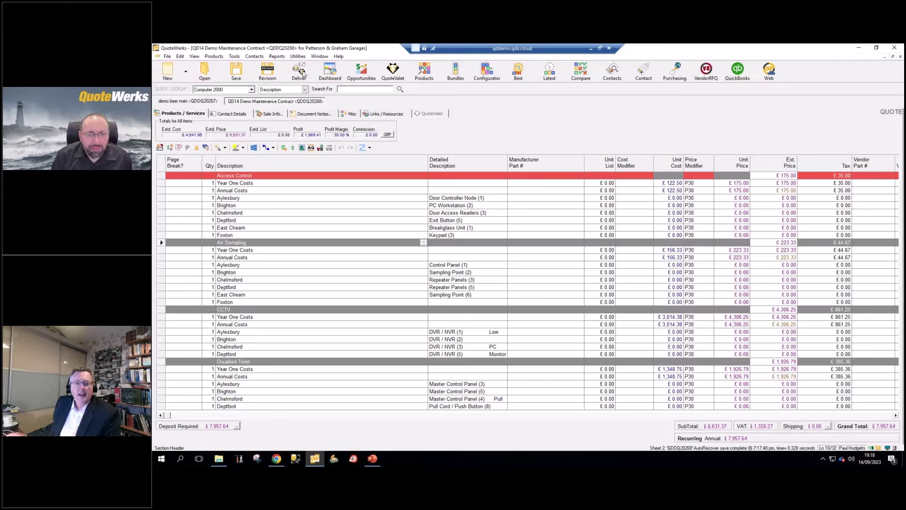
Start delivering the quote with Detailed Version terms, 1500 Days Net payment and Fourth Option shipping notes, and show the available literature.
{"action": "left_click", "coordinate": [300, 72]}
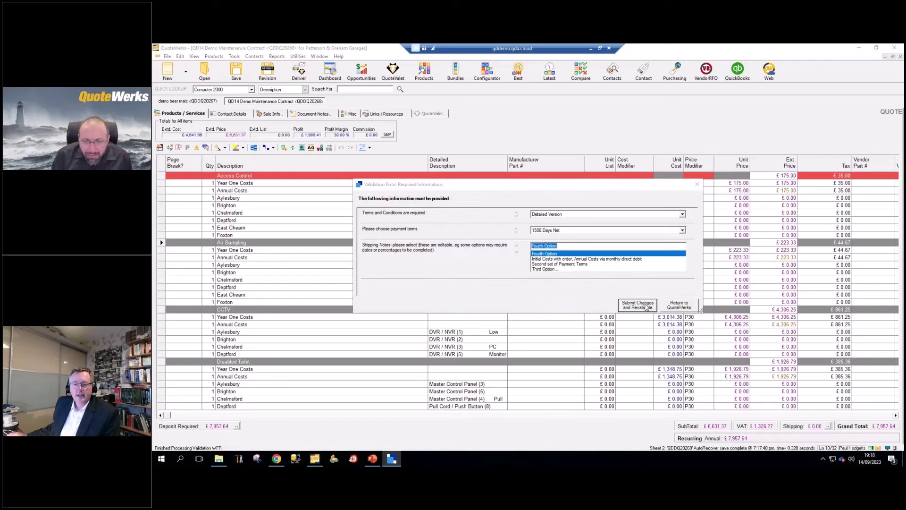
{"action": "left_click", "coordinate": [637, 305]}
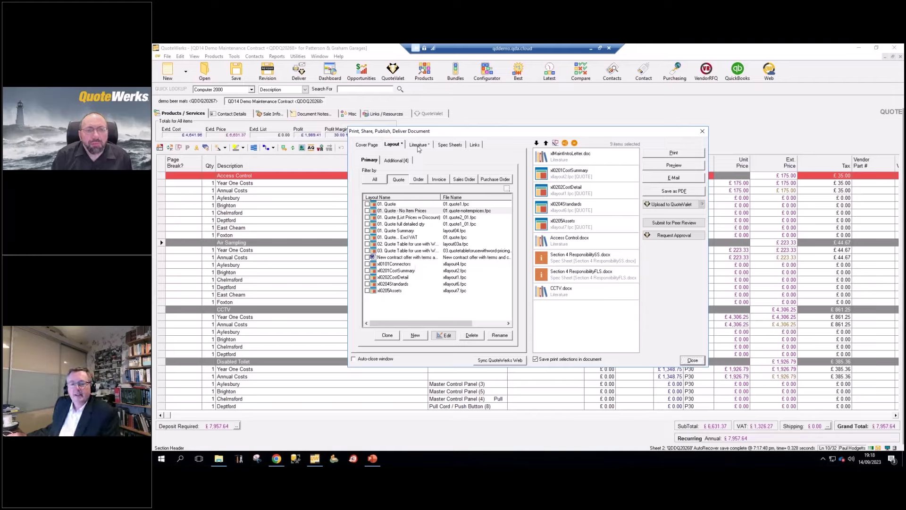
{"action": "left_click", "coordinate": [419, 144]}
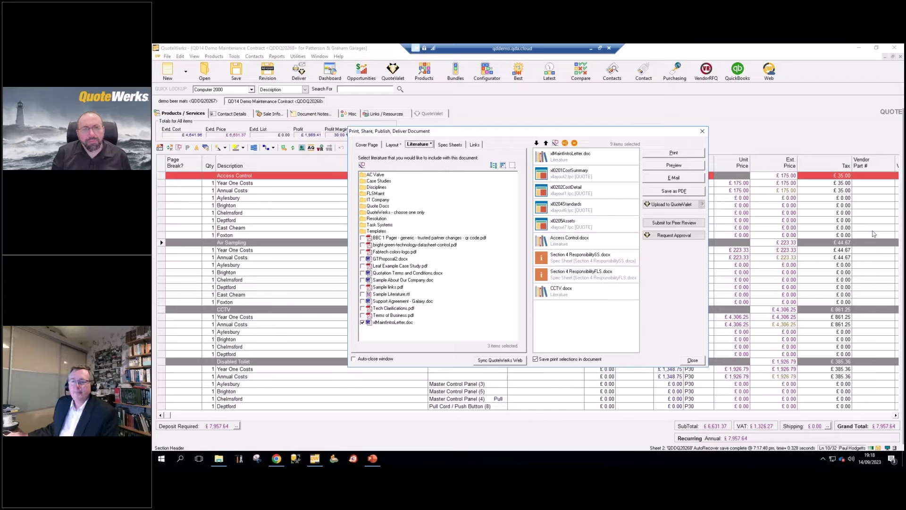
Preview the proposal and examine its first five pages, from the cover and covering letter to the cost summary.
{"action": "left_click", "coordinate": [690, 166]}
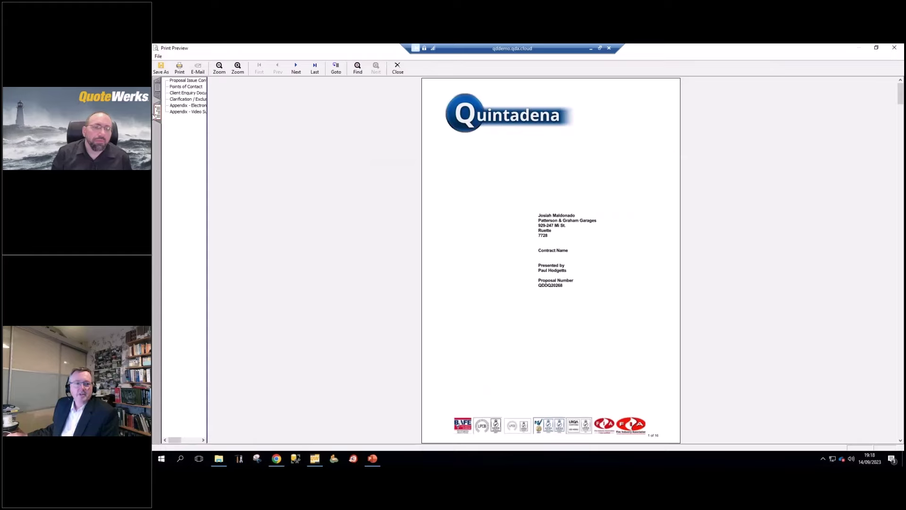
{"action": "left_click", "coordinate": [158, 92]}
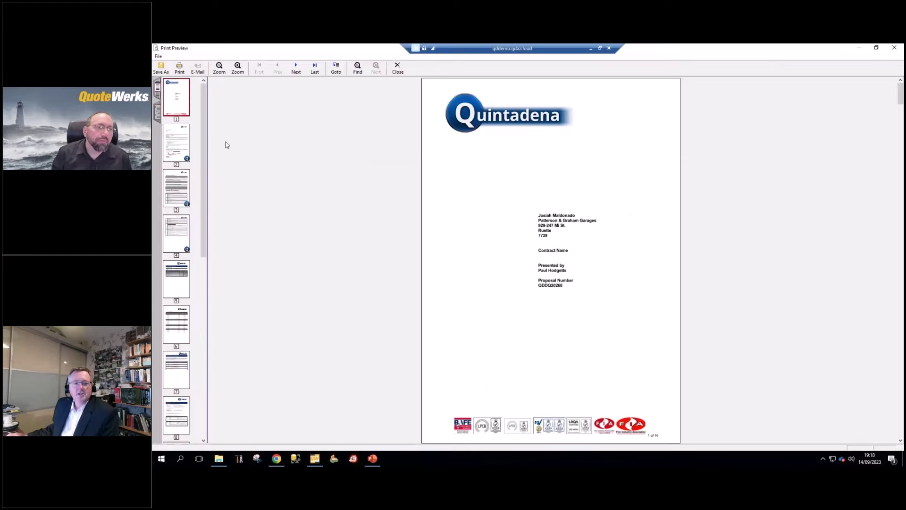
{"action": "left_click", "coordinate": [172, 148]}
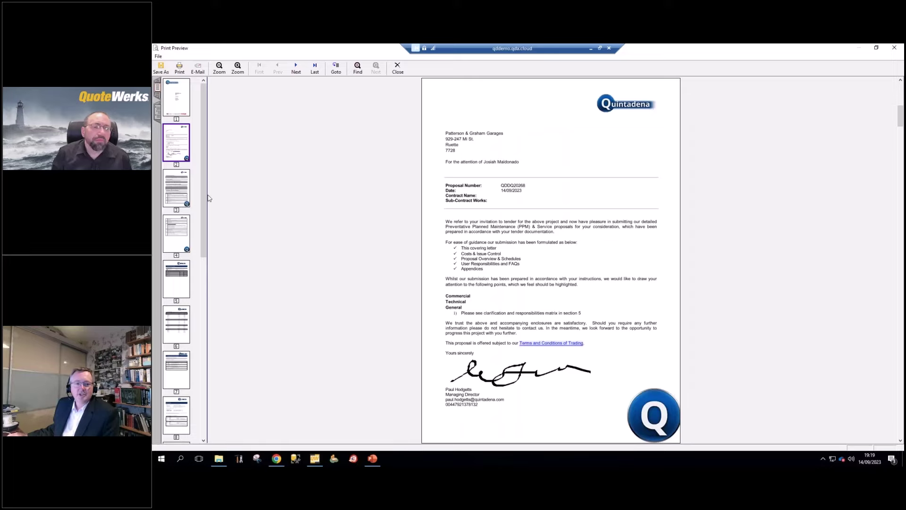
{"action": "left_click", "coordinate": [182, 189]}
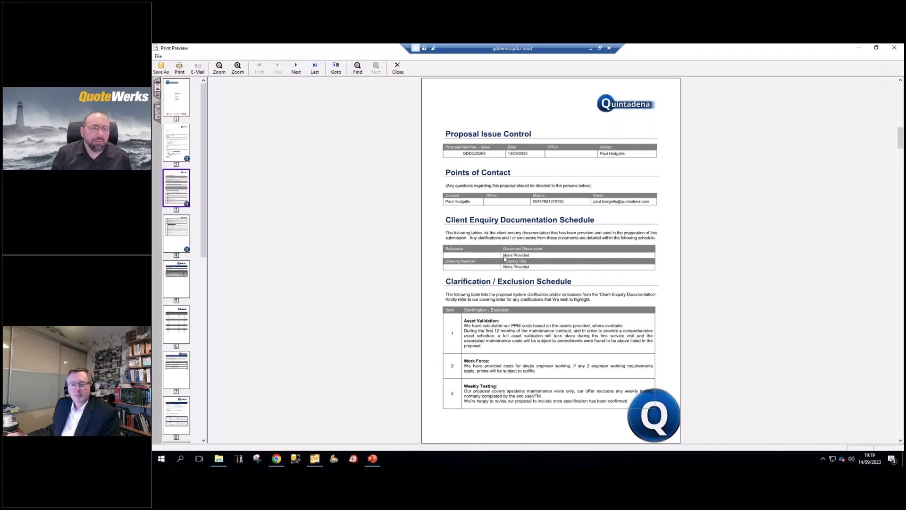
{"action": "left_click", "coordinate": [185, 234]}
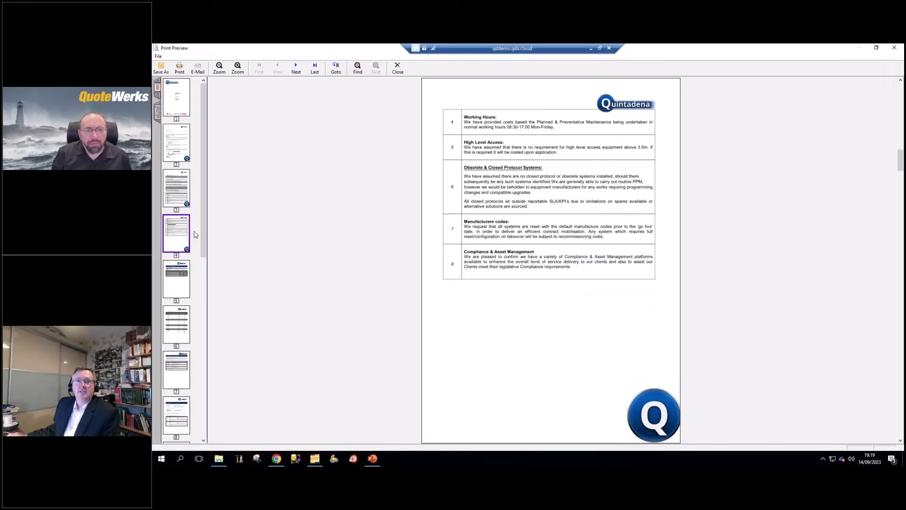
{"action": "left_click", "coordinate": [172, 285]}
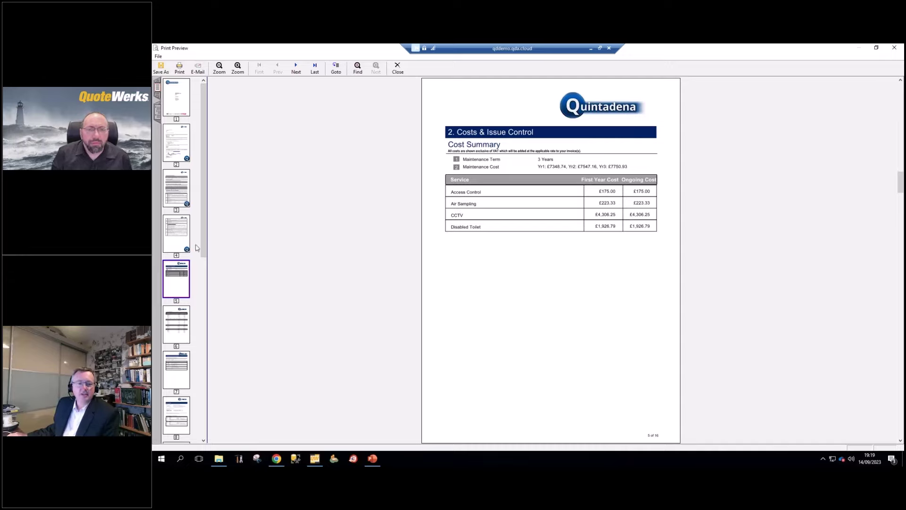
Examine the proposal's cost schedule, British and European standards table and the asset schedules for each system and site.
{"action": "left_click", "coordinate": [184, 325]}
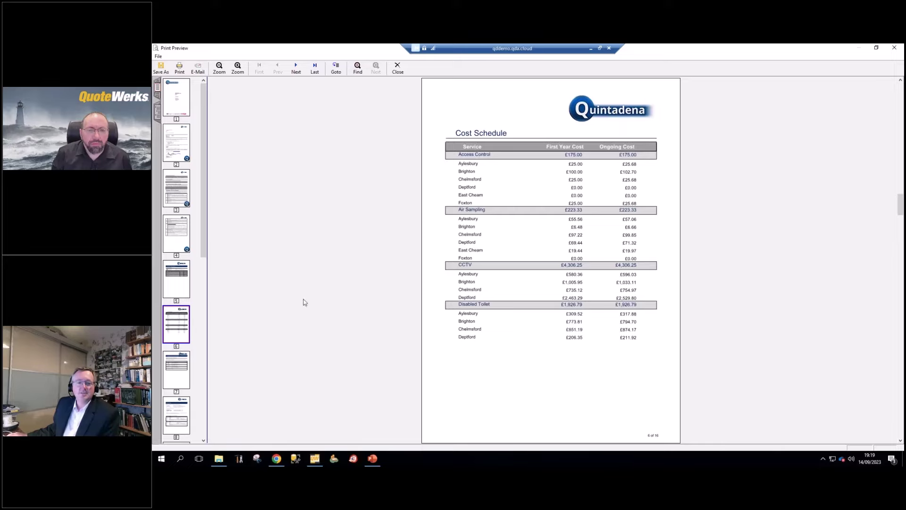
{"action": "left_click", "coordinate": [172, 376]}
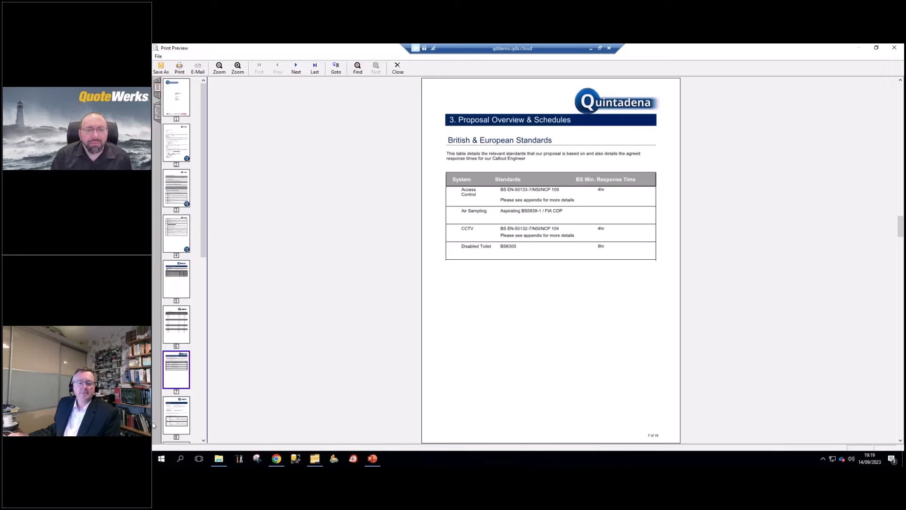
{"action": "left_click", "coordinate": [175, 419]}
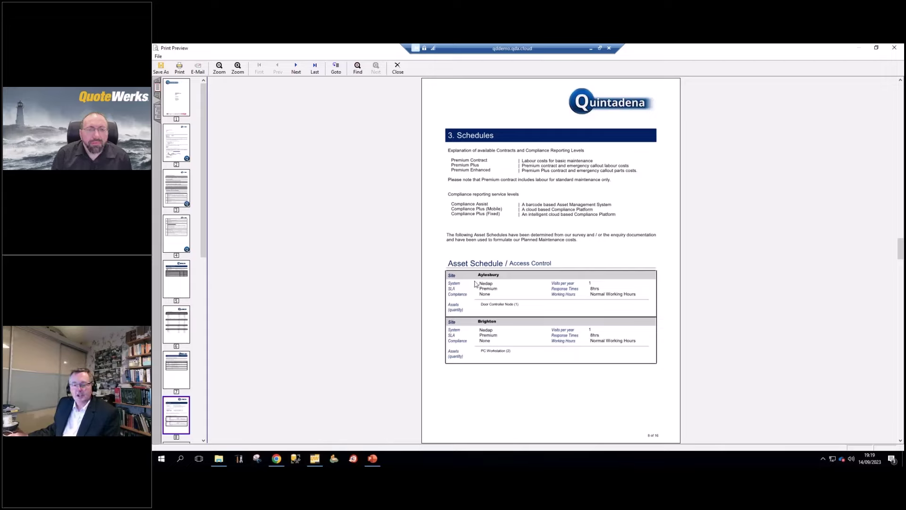
{"action": "left_click", "coordinate": [520, 268]}
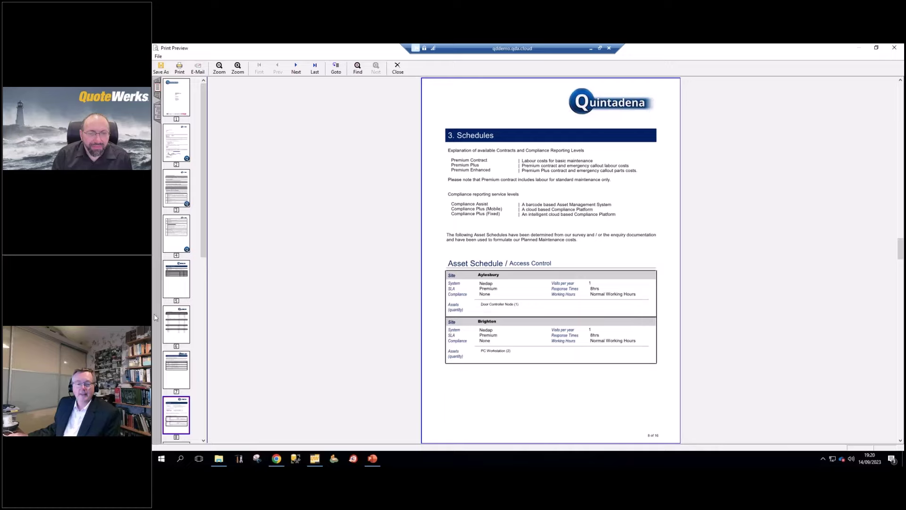
{"action": "left_click", "coordinate": [204, 440]}
{"action": "left_click_drag", "start_coordinate": [203, 440], "coordinate": [204, 441]}
{"action": "left_click", "coordinate": [178, 190]}
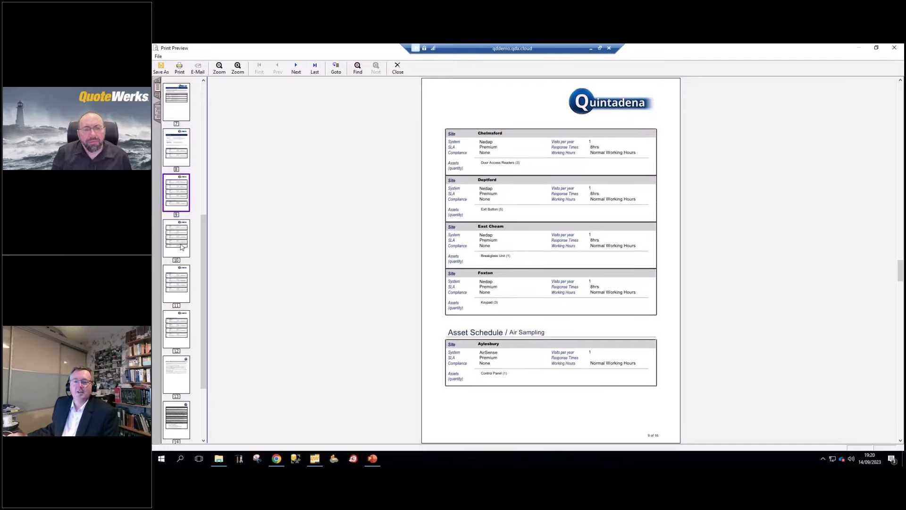
{"action": "left_click", "coordinate": [177, 329]}
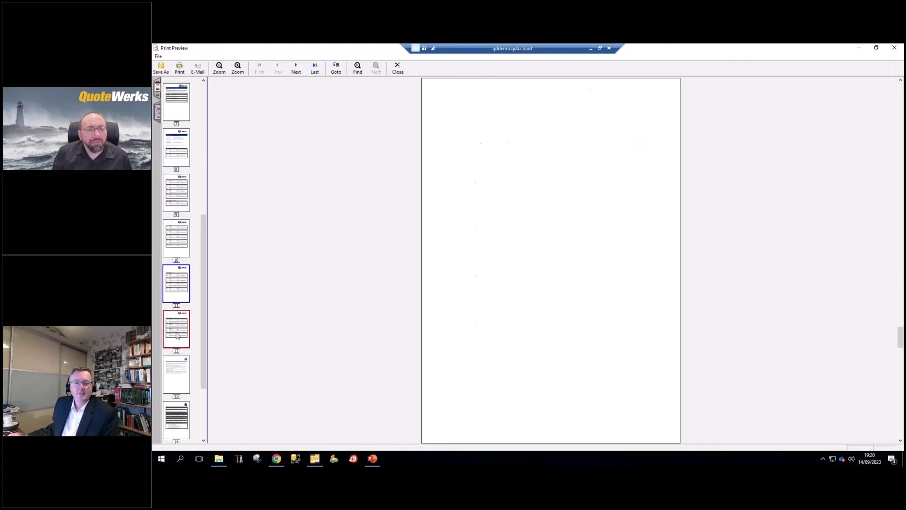
Examine the proposal's appendices on access control, responsible person duties and video surveillance, through to the last page.
{"action": "left_click", "coordinate": [184, 371]}
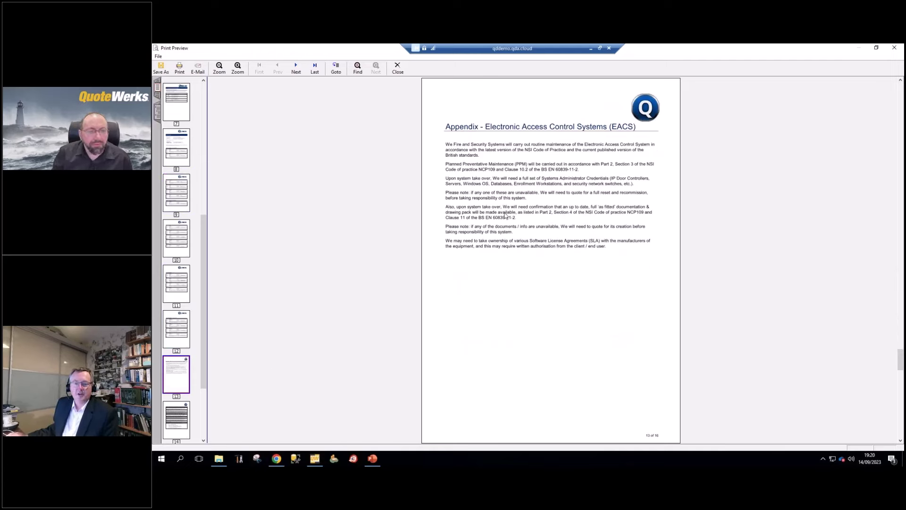
{"action": "left_click", "coordinate": [203, 440]}
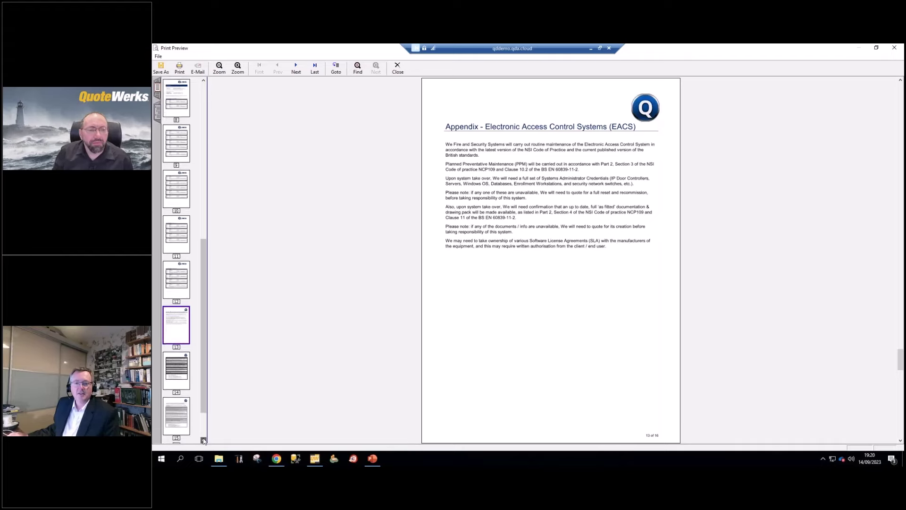
{"action": "left_click", "coordinate": [204, 440]}
{"action": "left_click", "coordinate": [170, 333]}
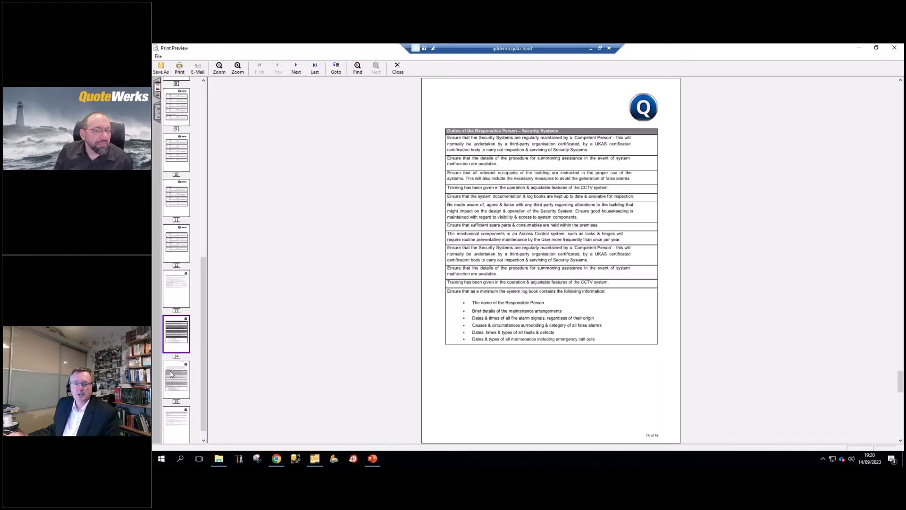
{"action": "left_click", "coordinate": [176, 422]}
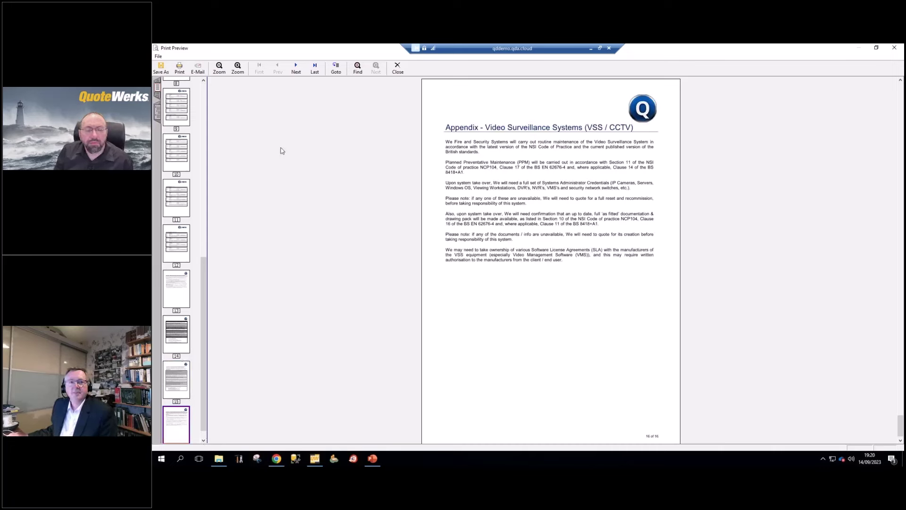
Open the e-mail for sending the proposal, overriding the approval requirement, and close it without sending.
{"action": "left_click", "coordinate": [197, 69]}
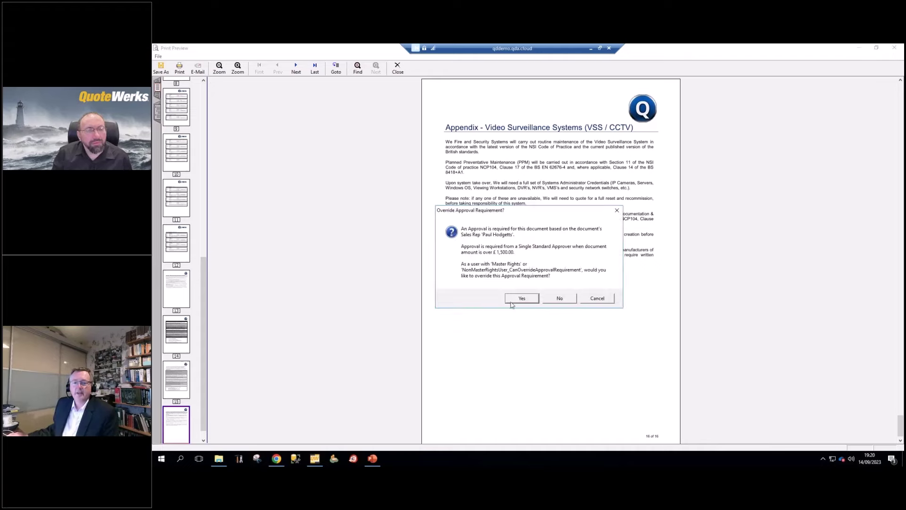
{"action": "left_click", "coordinate": [513, 299]}
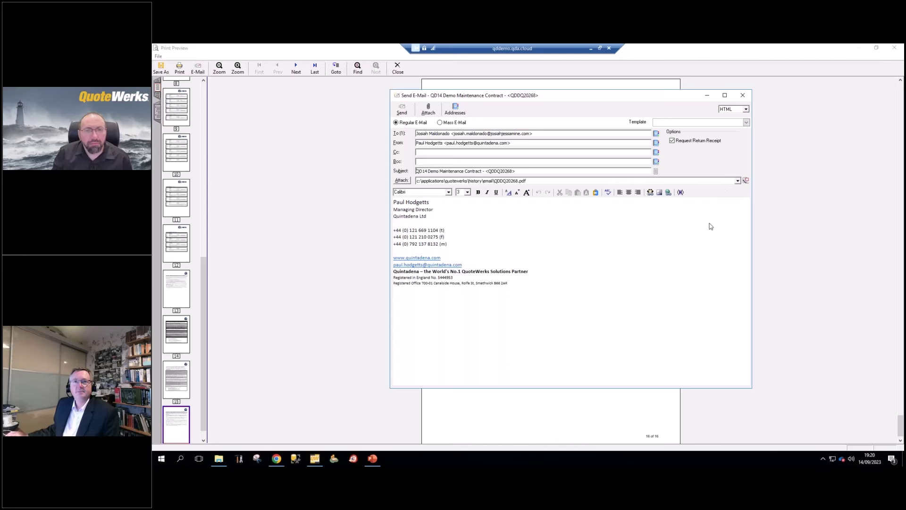
{"action": "left_click", "coordinate": [743, 95]}
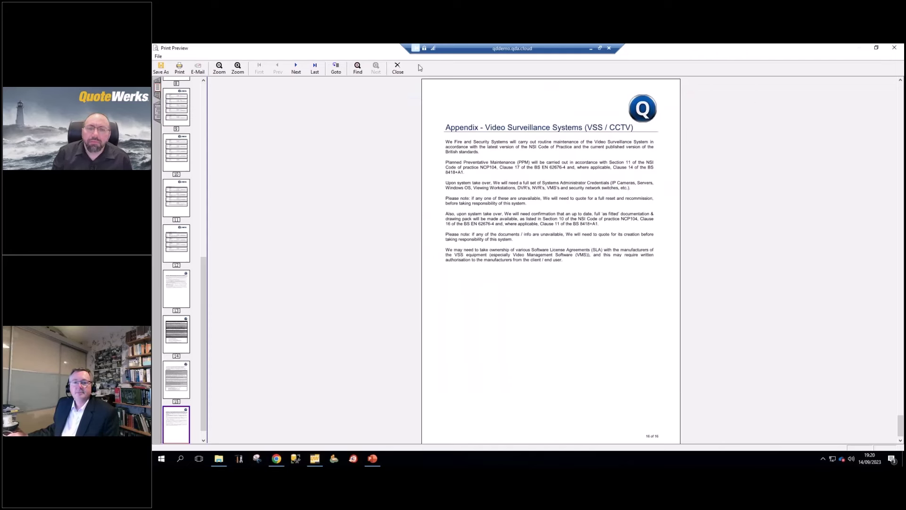
Close the print preview and the delivery window, and show the maintenance quote's linked resources.
{"action": "left_click", "coordinate": [398, 68]}
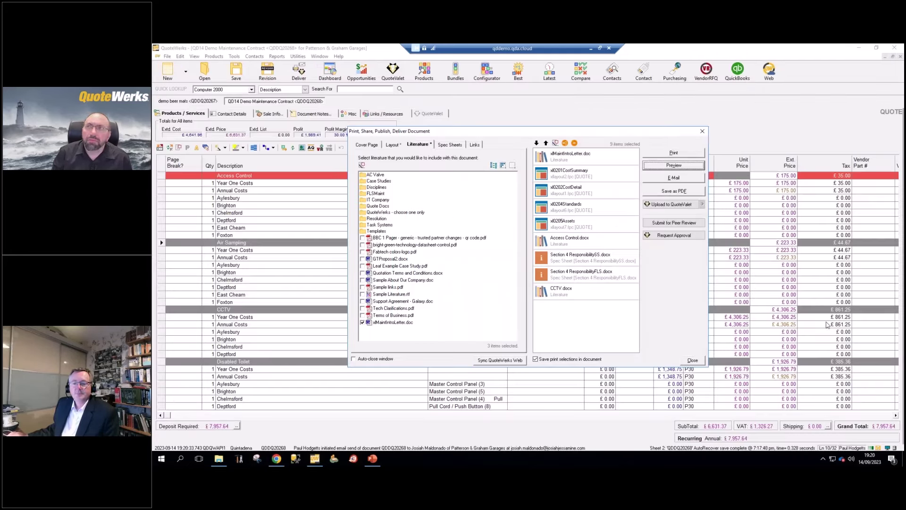
{"action": "left_click", "coordinate": [704, 361]}
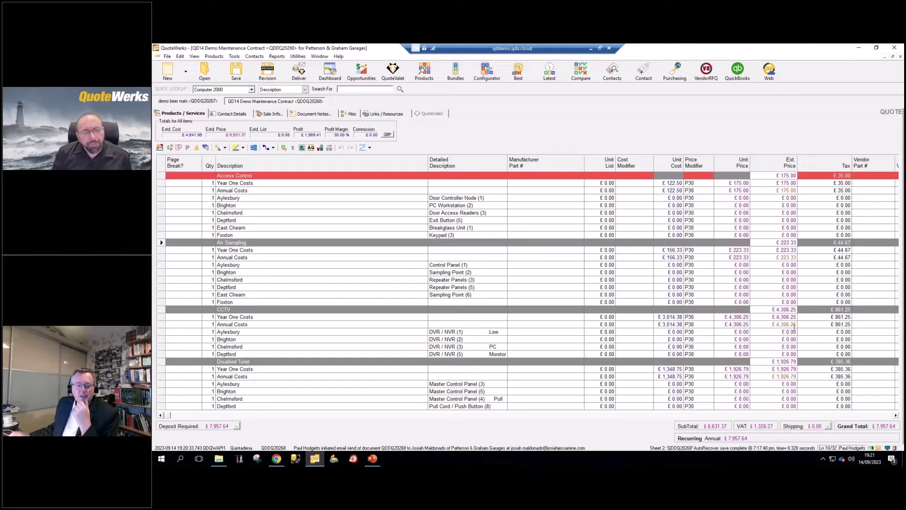
{"action": "left_click", "coordinate": [398, 115]}
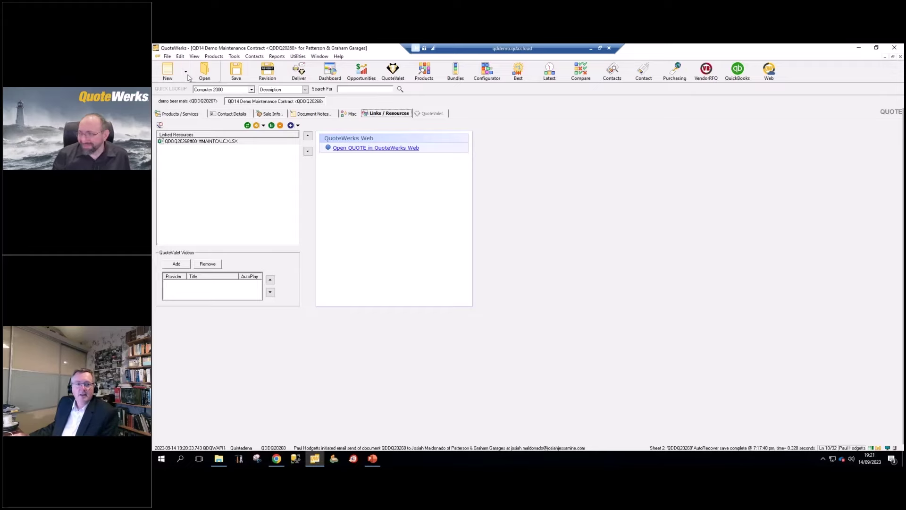
Create a new quote from the QD14 Demo Gwent Connectors template.
{"action": "left_click", "coordinate": [187, 72]}
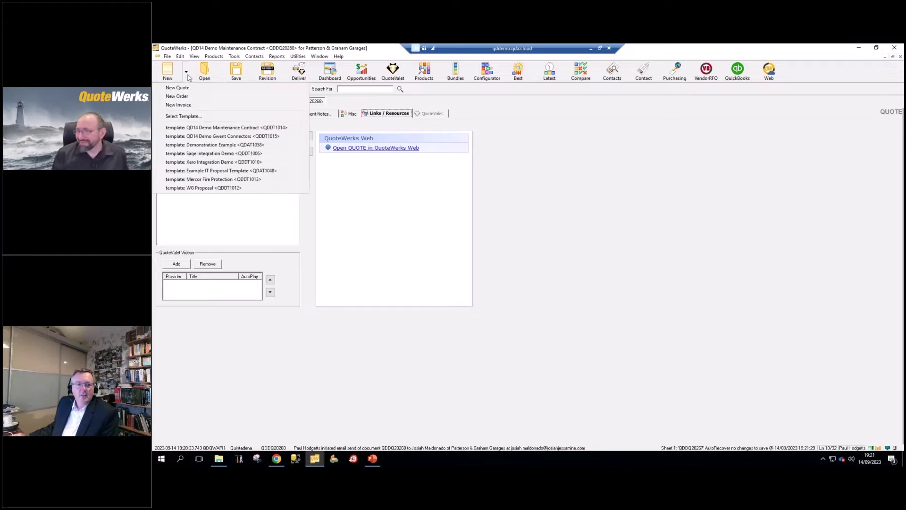
{"action": "left_click", "coordinate": [187, 137]}
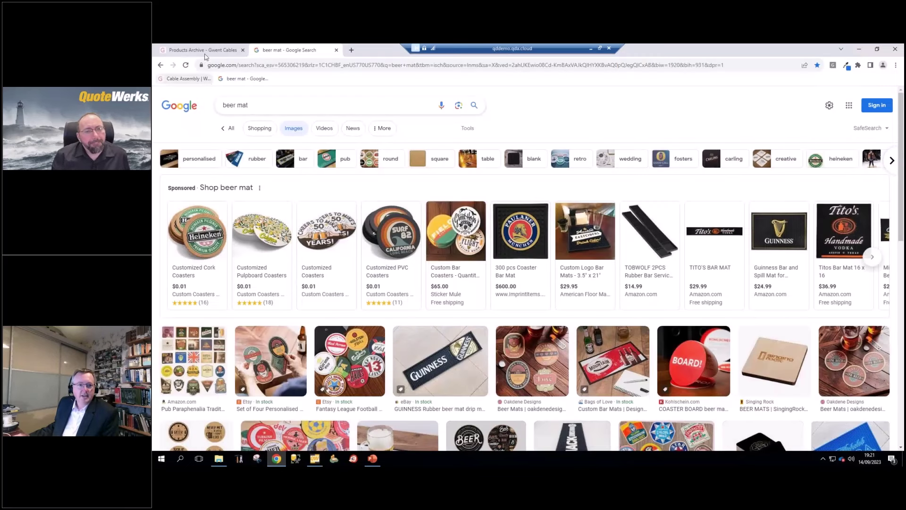
Switch to Chrome, look through the Gwent Cables products and home pages, and minimise the browser to return to QuoteWerks.
{"action": "left_click", "coordinate": [204, 53]}
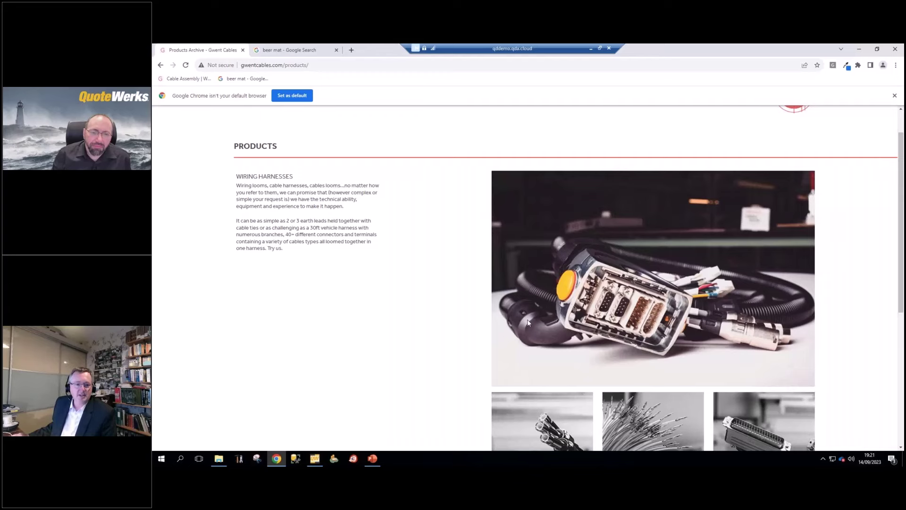
{"action": "scroll", "coordinate": [528, 322], "scroll_direction": "down", "scroll_amount": 5}
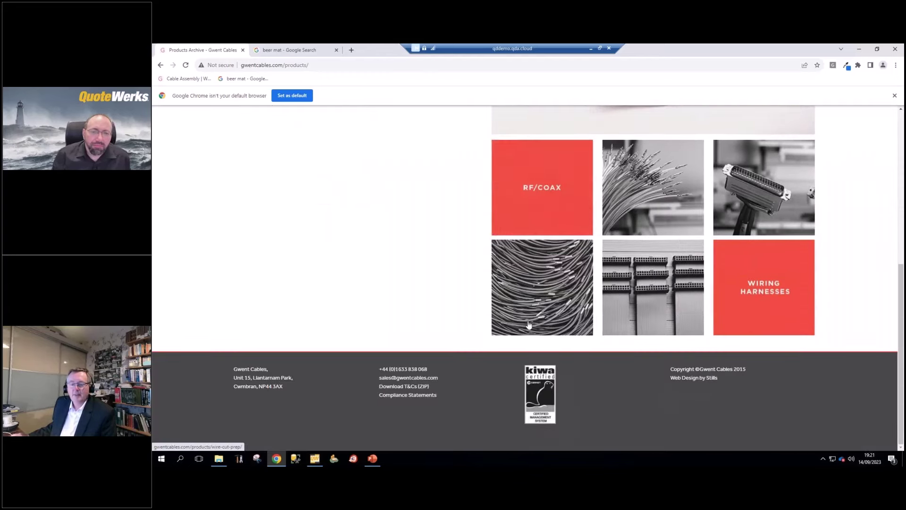
{"action": "scroll", "coordinate": [528, 324], "scroll_direction": "up", "scroll_amount": 8}
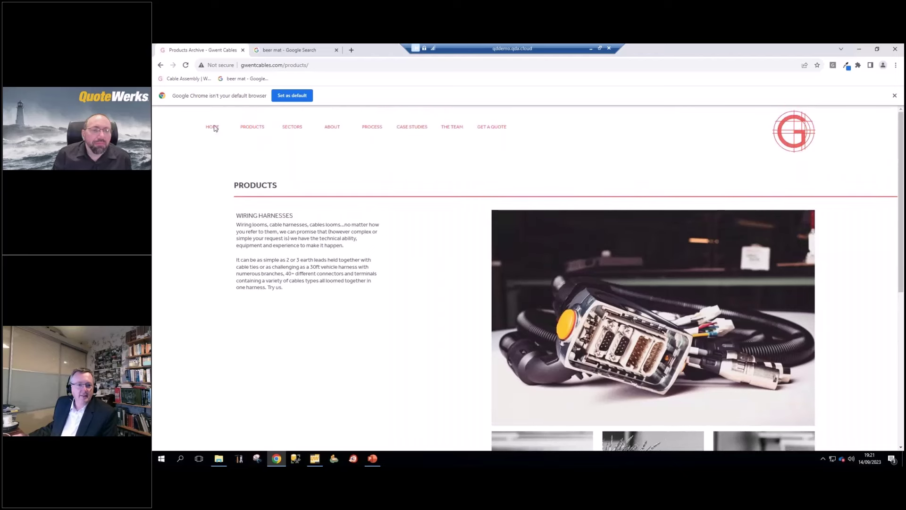
{"action": "left_click", "coordinate": [214, 128]}
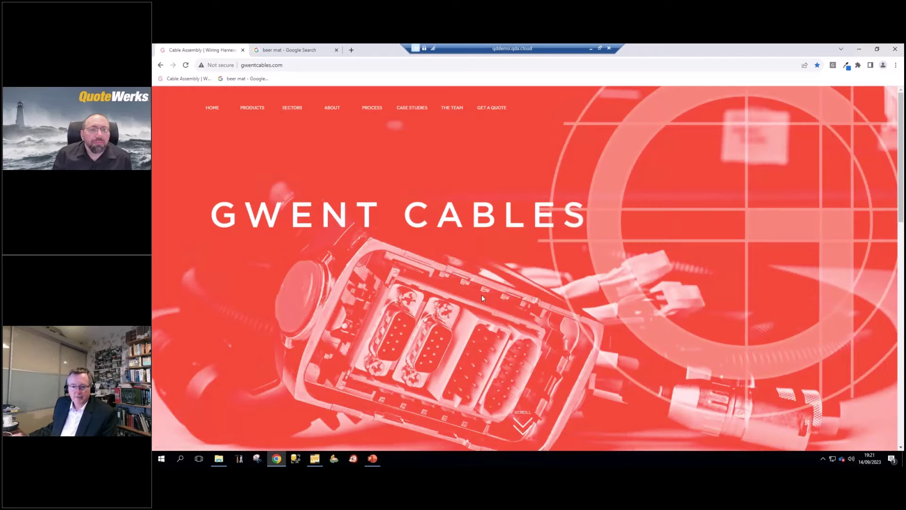
{"action": "scroll", "coordinate": [482, 298], "scroll_direction": "down", "scroll_amount": 10}
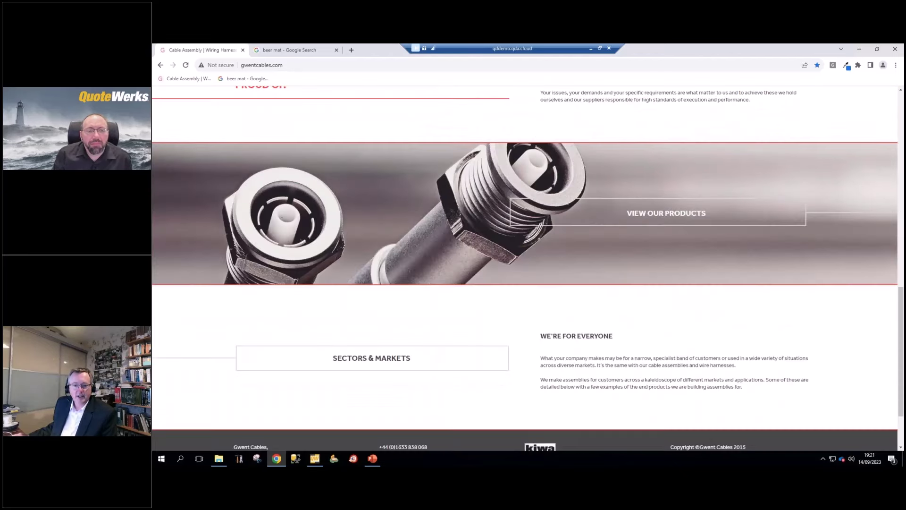
{"action": "scroll", "coordinate": [479, 292], "scroll_direction": "up", "scroll_amount": 10}
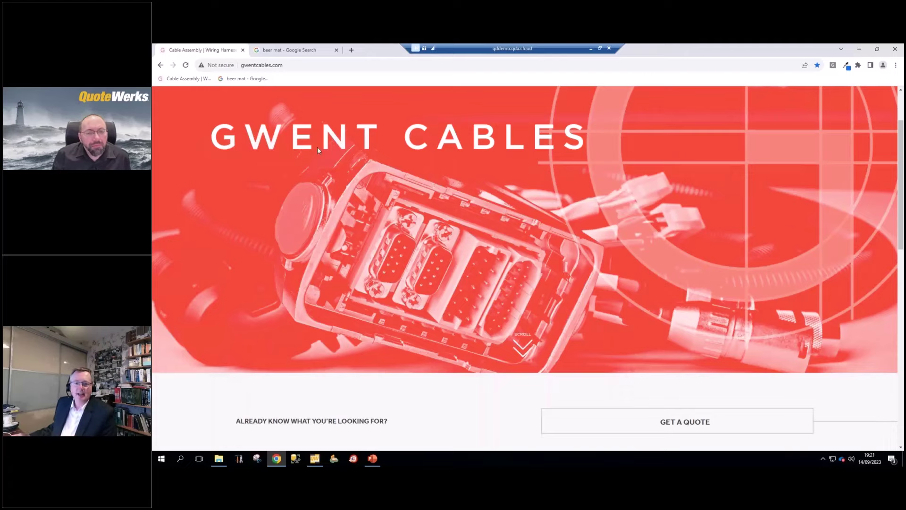
{"action": "left_click", "coordinate": [859, 49]}
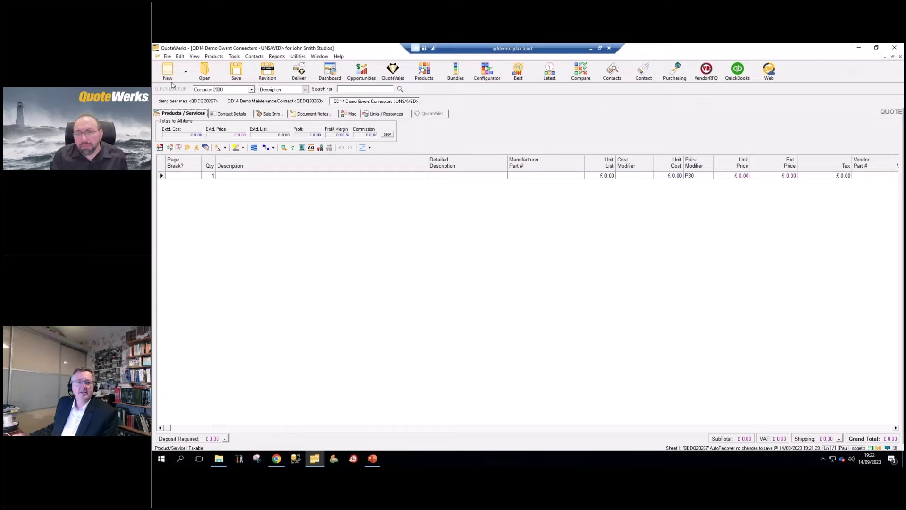
Launch the connectors configuration workbook for the new quote, saving the quote as QD14 Demo Gwent Connectors.
{"action": "left_click", "coordinate": [204, 57]}
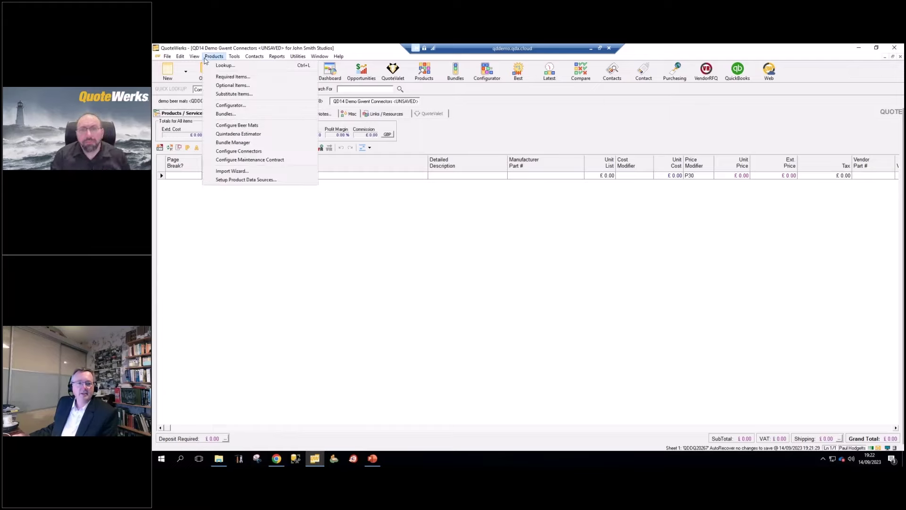
{"action": "left_click", "coordinate": [239, 152]}
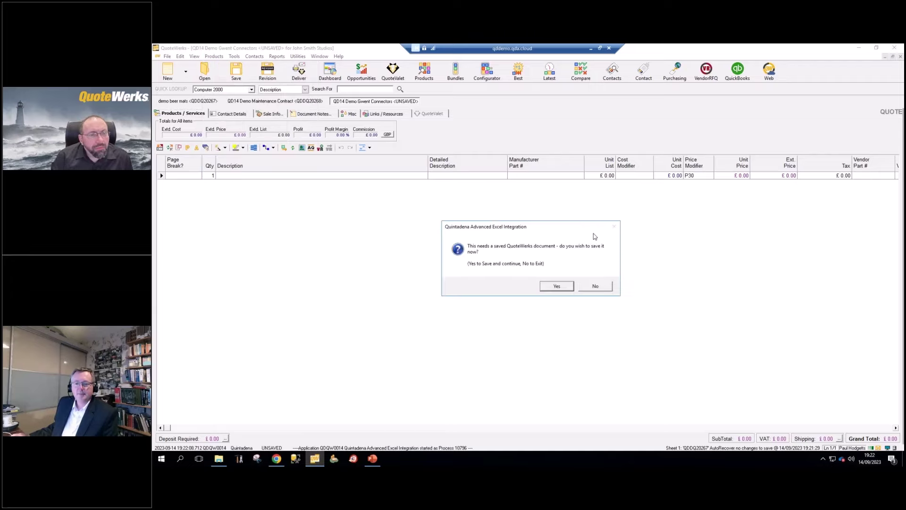
{"action": "left_click", "coordinate": [571, 287]}
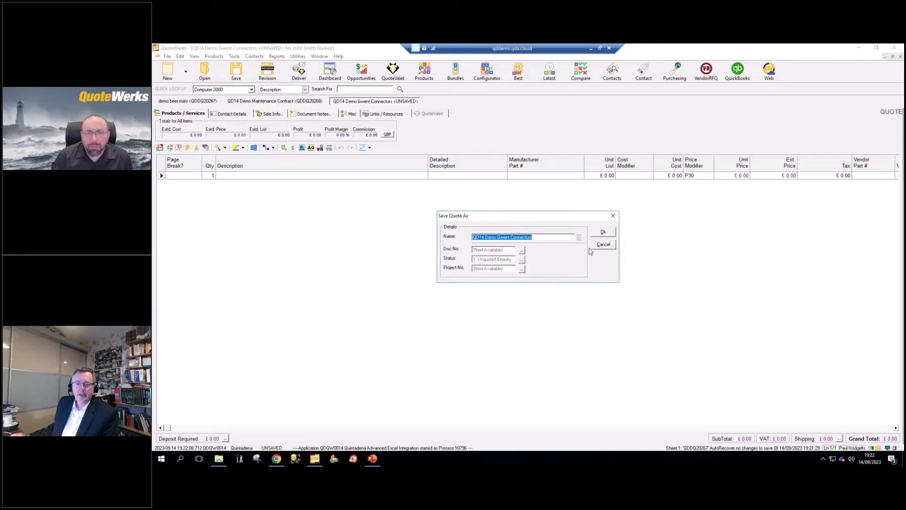
{"action": "left_click", "coordinate": [604, 233]}
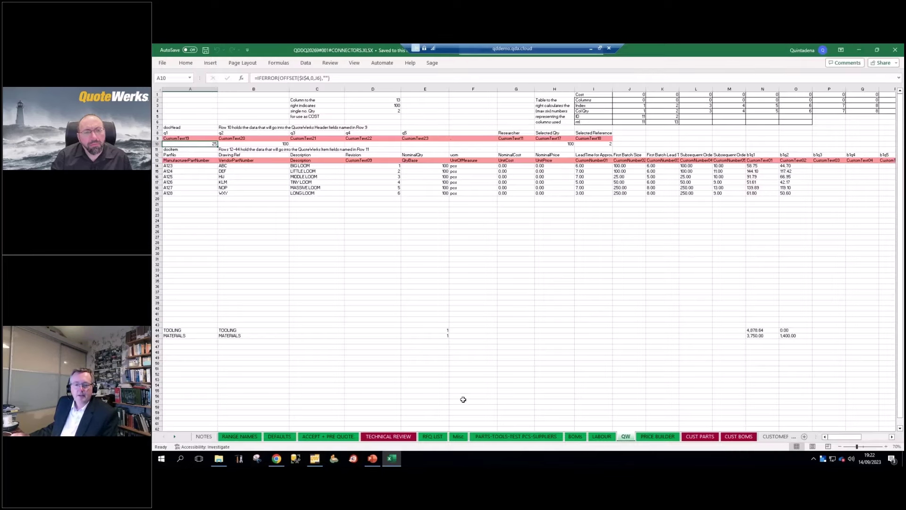
Review the Technical Review sheet and the loom assemblies listed on the RFQ List sheet of the connectors workbook.
{"action": "left_click", "coordinate": [254, 438]}
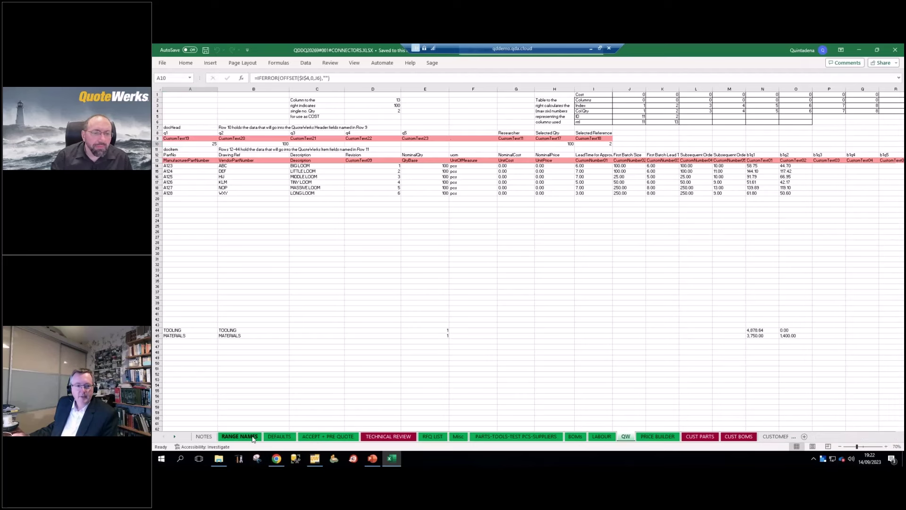
{"action": "left_click", "coordinate": [406, 436]}
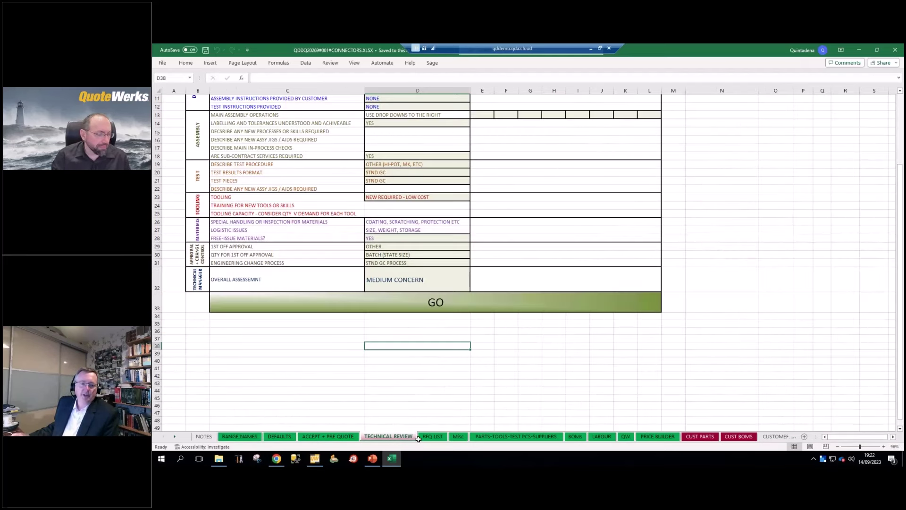
{"action": "left_click", "coordinate": [436, 439]}
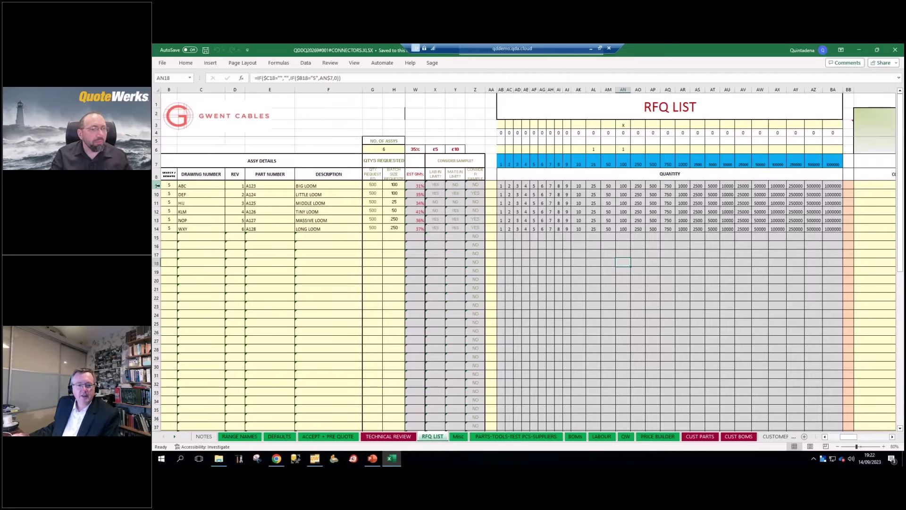
{"action": "left_click_drag", "start_coordinate": [158, 185], "coordinate": [156, 229]}
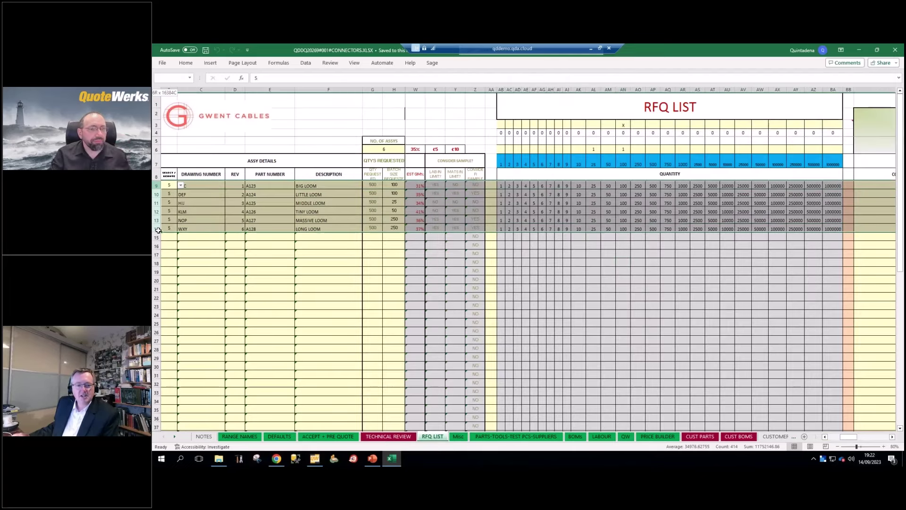
{"action": "left_click", "coordinate": [307, 186]}
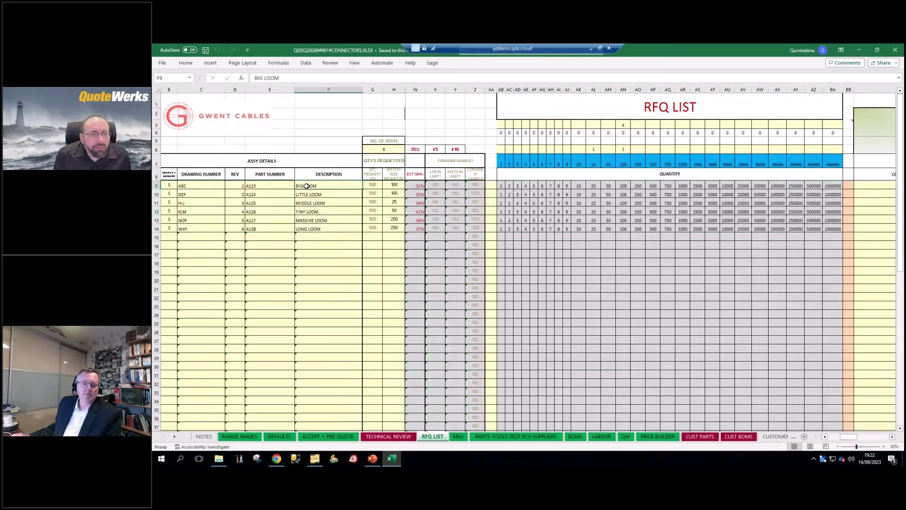
{"action": "left_click", "coordinate": [307, 194]}
{"action": "left_click", "coordinate": [309, 203]}
{"action": "left_click", "coordinate": [309, 211]}
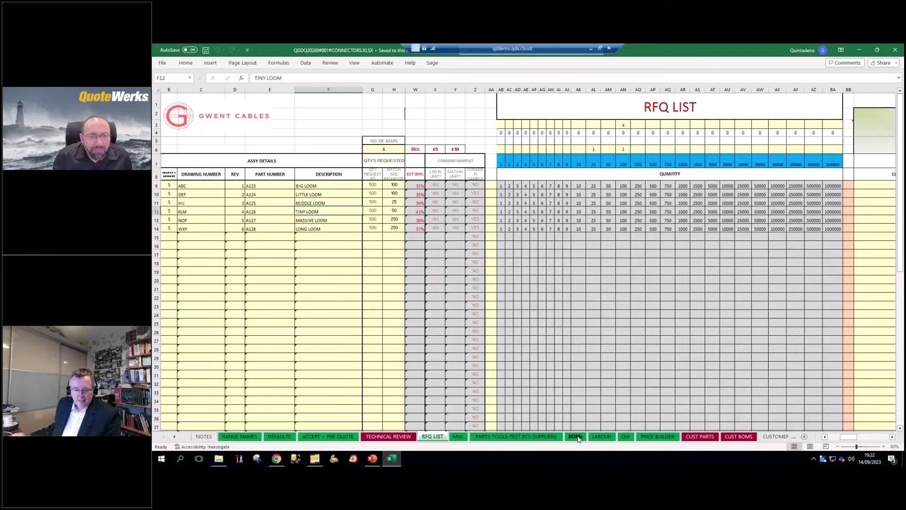
Review the ABC loom's parts list on the BOMs sheet and the production-time quantity columns on the LABOUR sheet.
{"action": "left_click", "coordinate": [575, 436]}
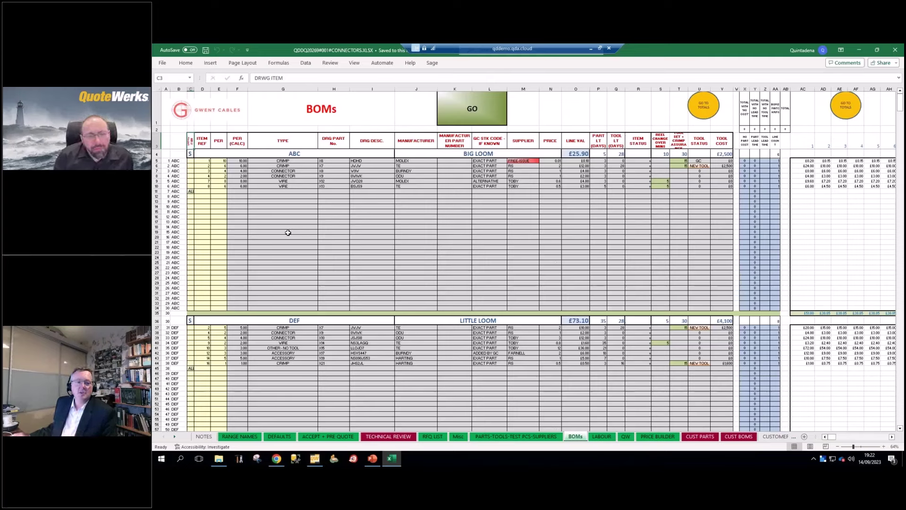
{"action": "left_click", "coordinate": [298, 152]}
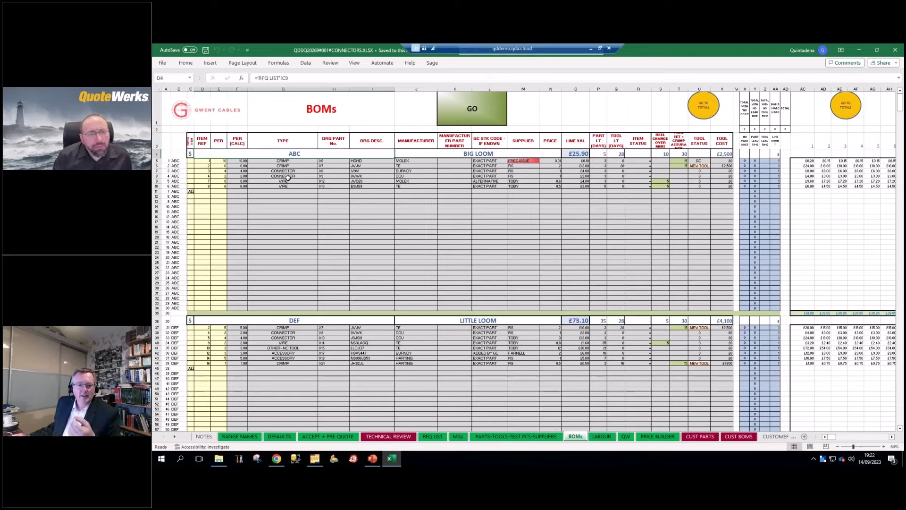
{"action": "left_click", "coordinate": [283, 161]}
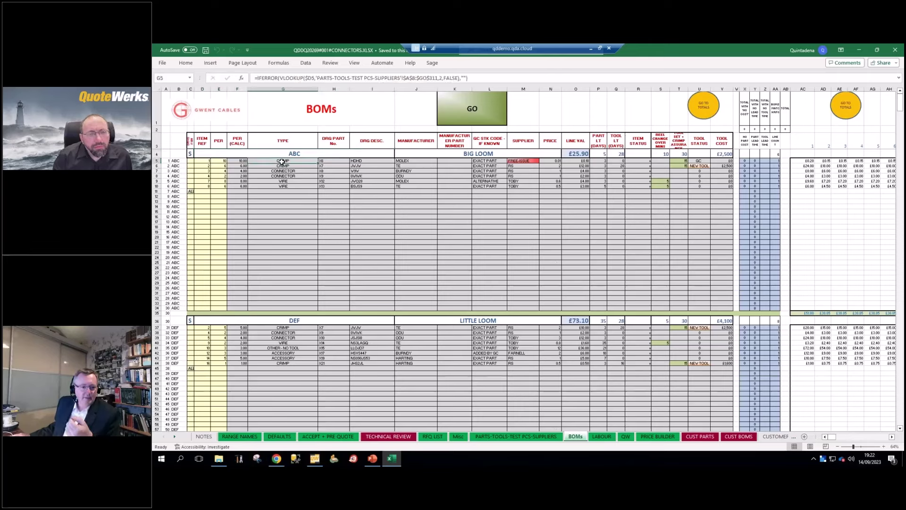
{"action": "left_click_drag", "start_coordinate": [282, 161], "coordinate": [500, 308]}
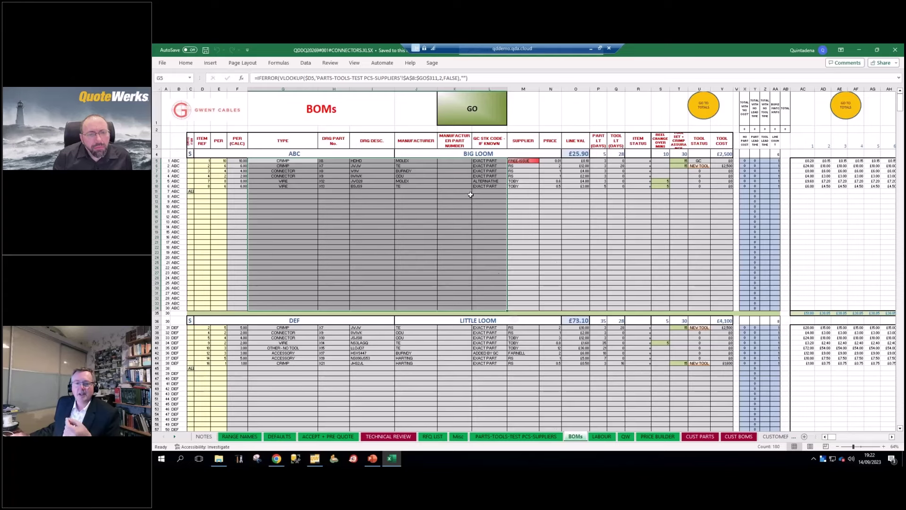
{"action": "left_click", "coordinate": [477, 170]}
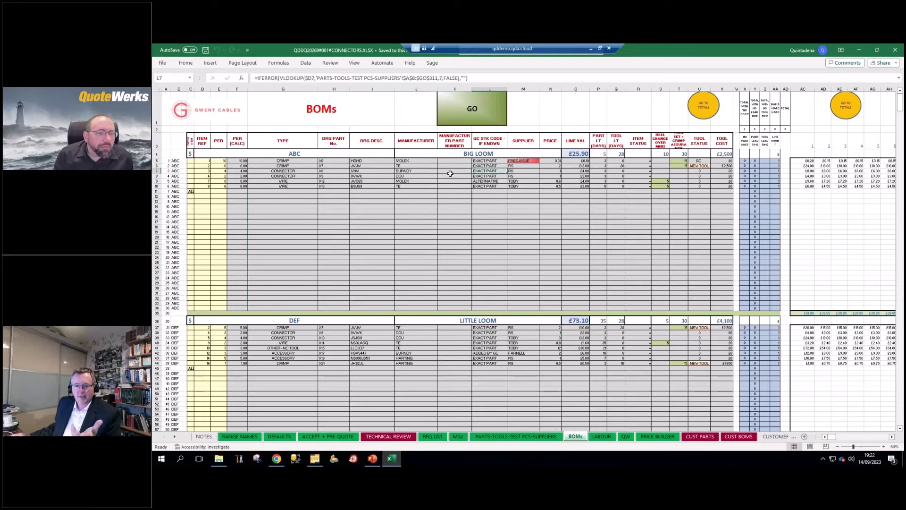
{"action": "left_click", "coordinate": [581, 165]}
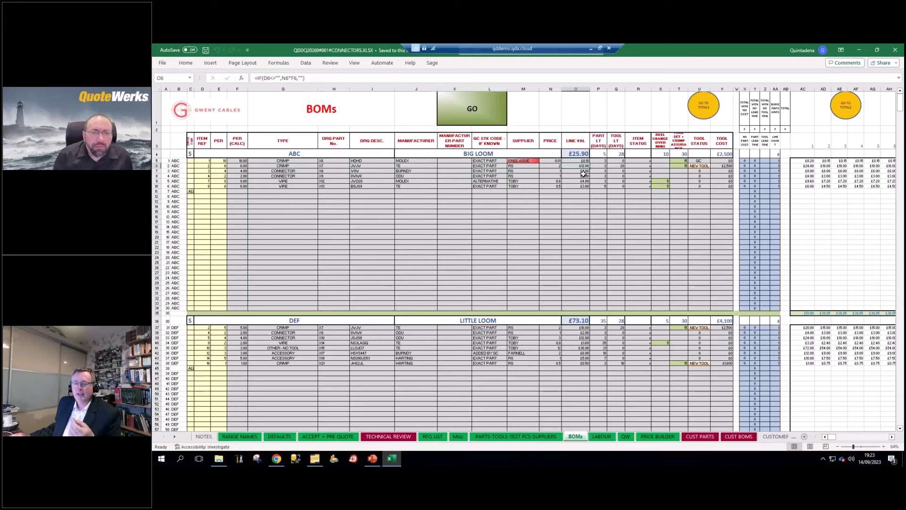
{"action": "left_click", "coordinate": [513, 166]}
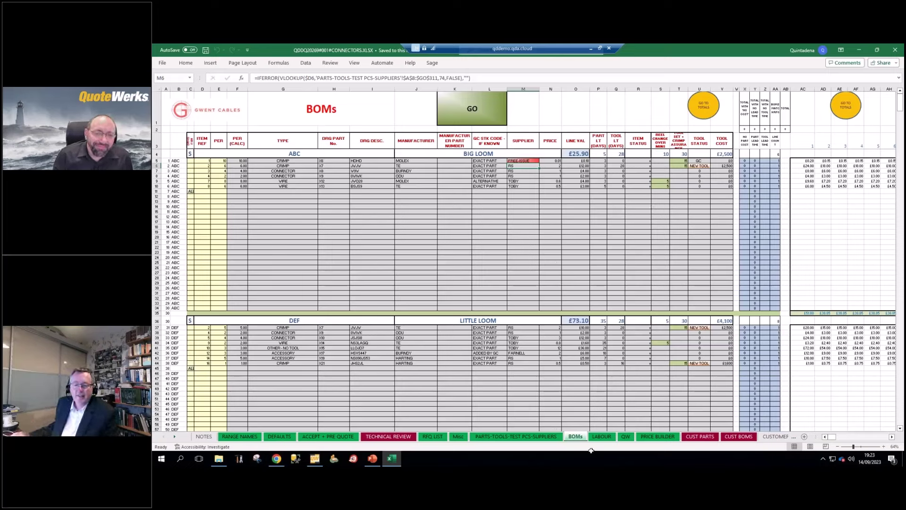
{"action": "left_click", "coordinate": [601, 436]}
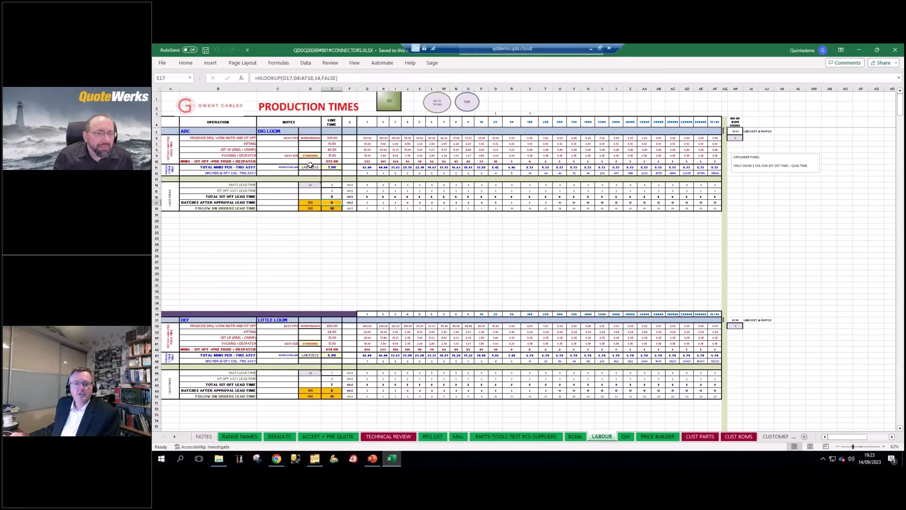
{"action": "left_click_drag", "start_coordinate": [364, 124], "coordinate": [715, 121]}
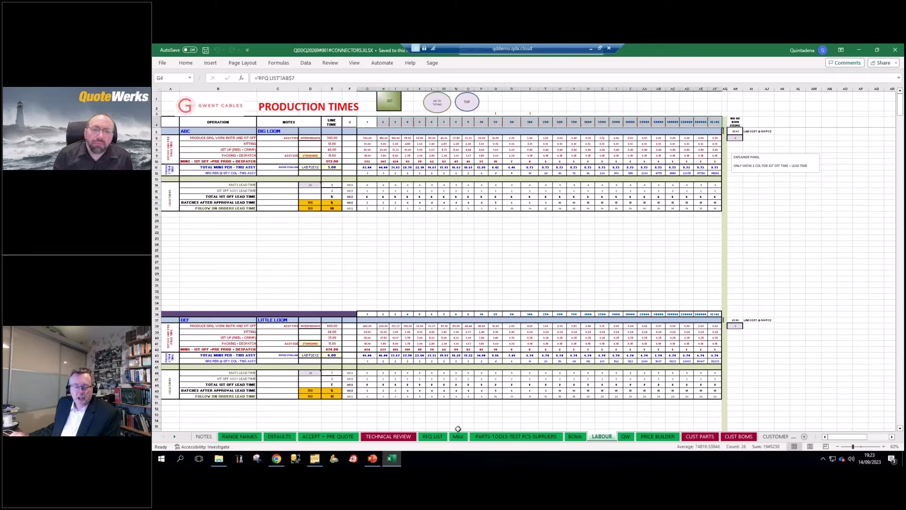
Flag the 500 and 2500 quantity breaks with 1 in row 6 of the RFQ LIST sheet.
{"action": "left_click", "coordinate": [433, 436]}
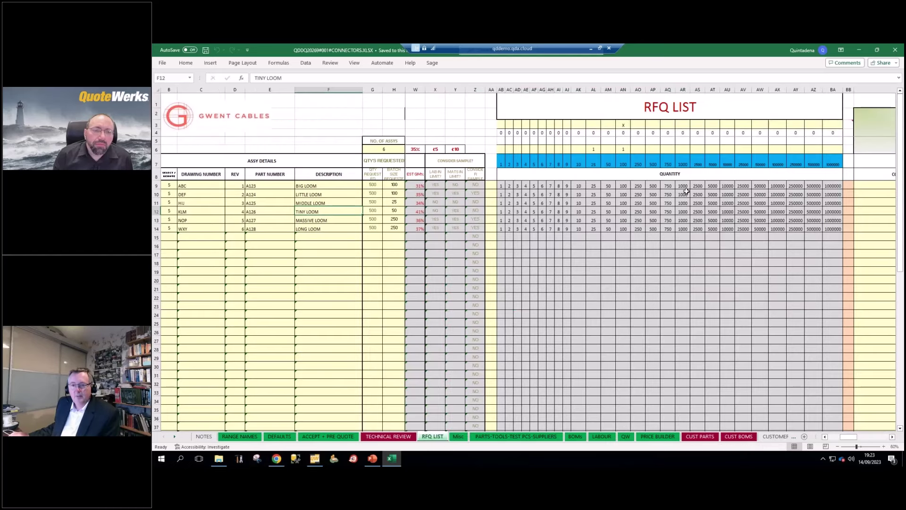
{"action": "left_click_drag", "start_coordinate": [501, 163], "coordinate": [836, 156]}
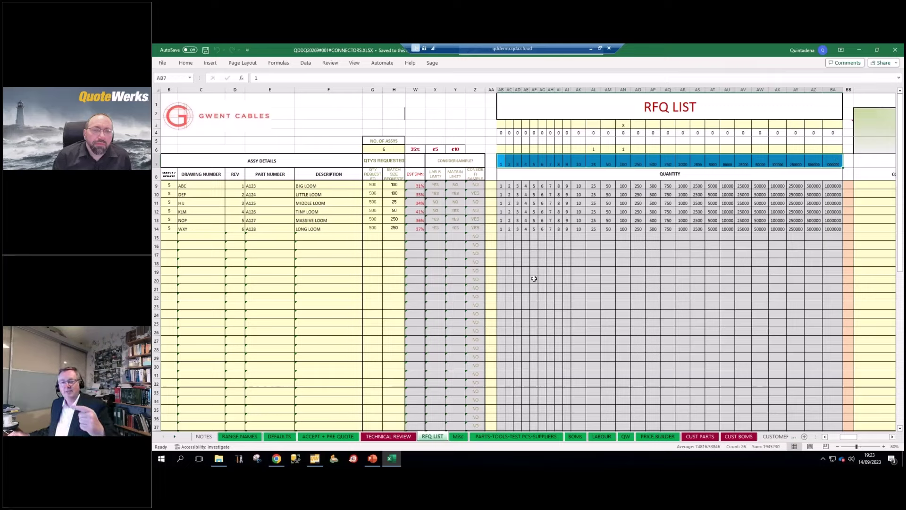
{"action": "left_click", "coordinate": [501, 163]}
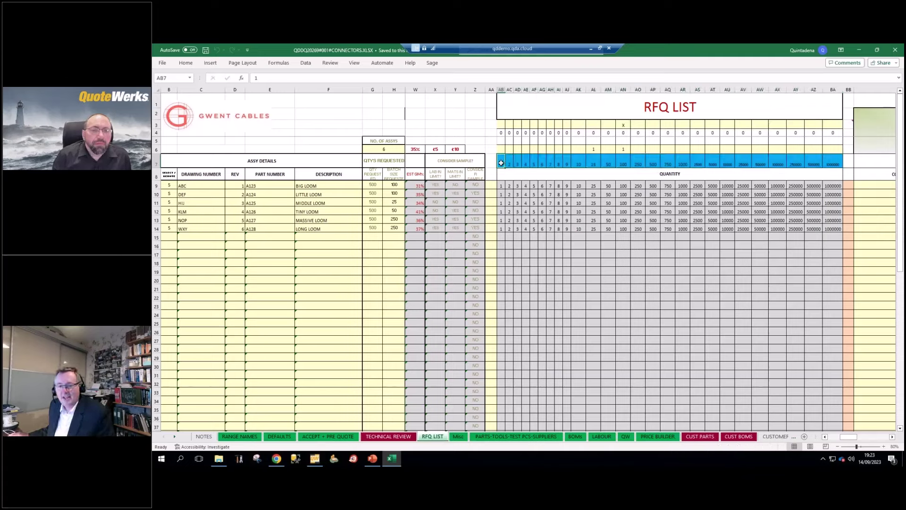
{"action": "left_click", "coordinate": [833, 163]}
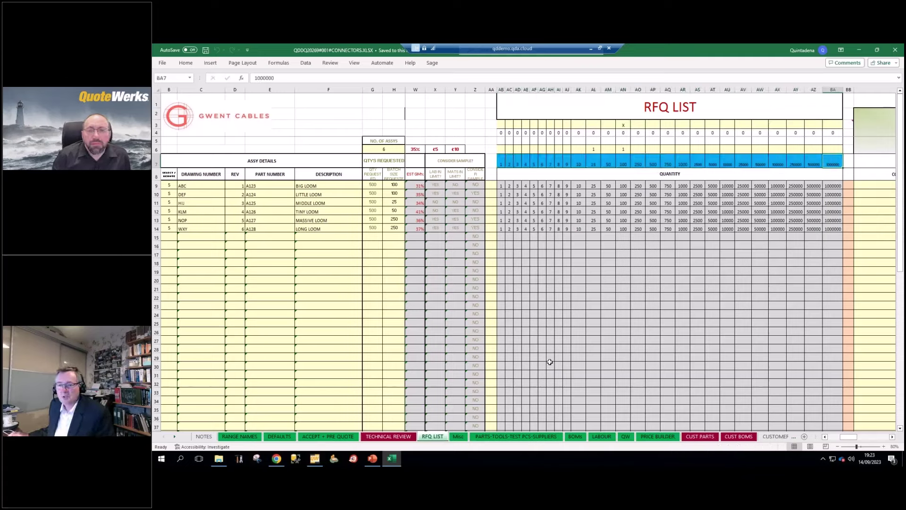
{"action": "left_click", "coordinate": [593, 159]}
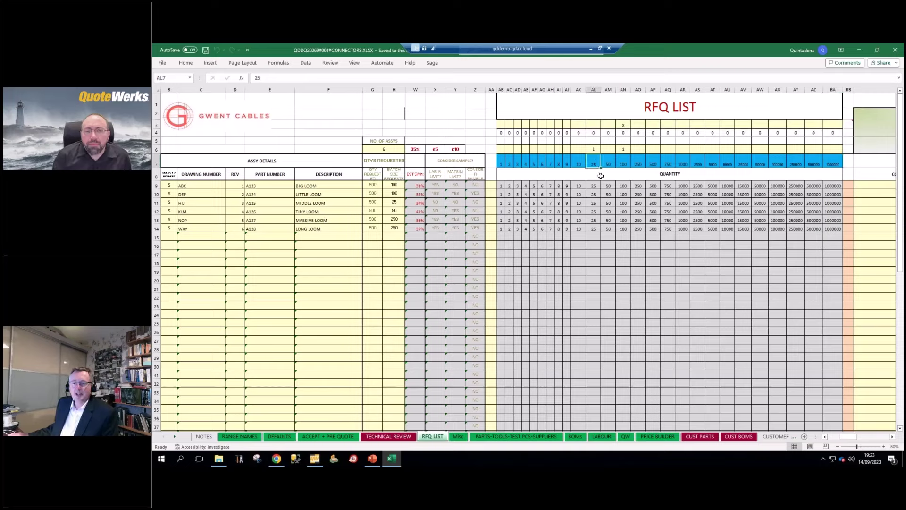
{"action": "left_click", "coordinate": [623, 151]}
{"action": "left_click", "coordinate": [652, 149]}
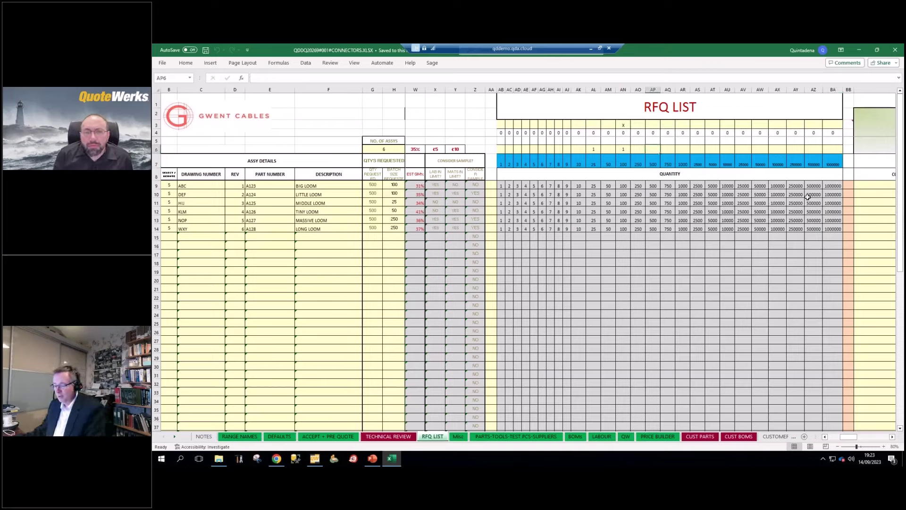
{"action": "type", "text": "1"}
{"action": "key", "text": "Right"}
{"action": "key", "text": "Right"}
{"action": "key", "text": "Right"}
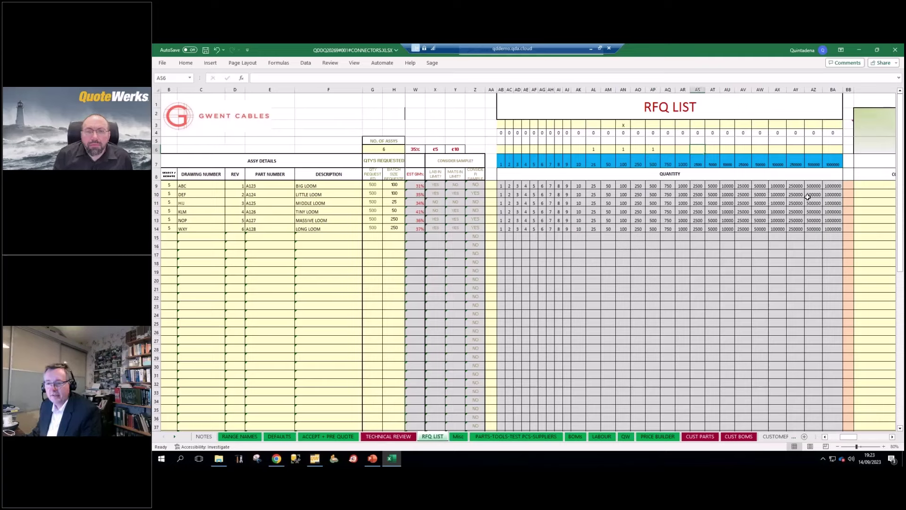
{"action": "type", "text": "1"}
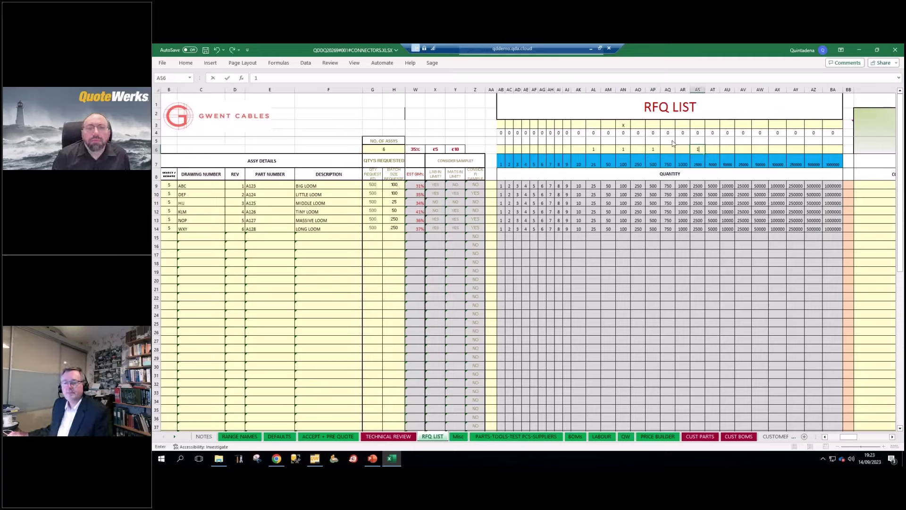
{"action": "left_click", "coordinate": [693, 226]}
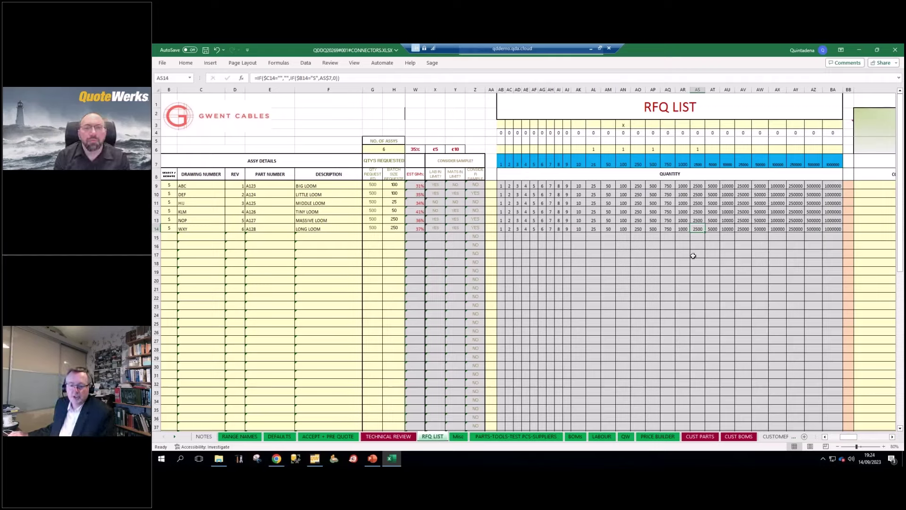
Examine the loom item rows and the QuoteWerks header field names in row 9 of the QW sheet.
{"action": "left_click", "coordinate": [625, 436]}
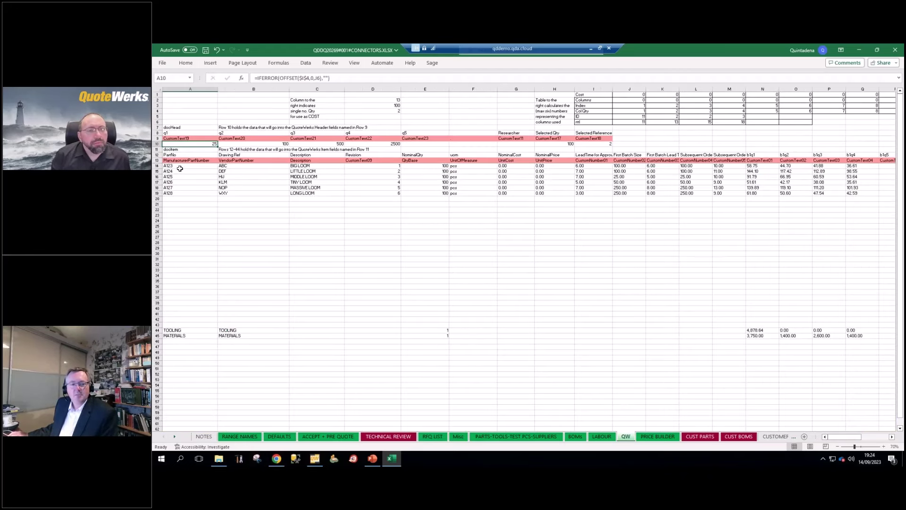
{"action": "left_click_drag", "start_coordinate": [180, 166], "coordinate": [477, 182]}
{"action": "left_click_drag", "start_coordinate": [578, 188], "coordinate": [864, 194]}
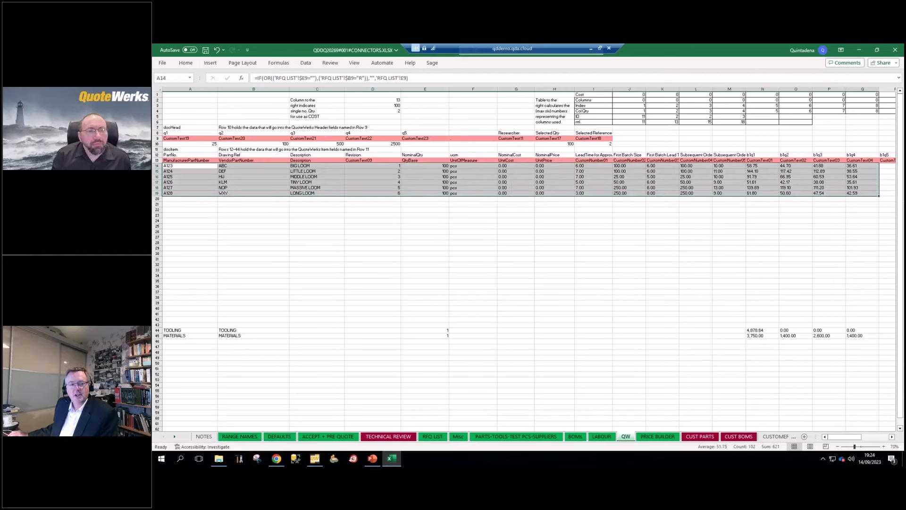
{"action": "left_click_drag", "start_coordinate": [168, 139], "coordinate": [594, 140]}
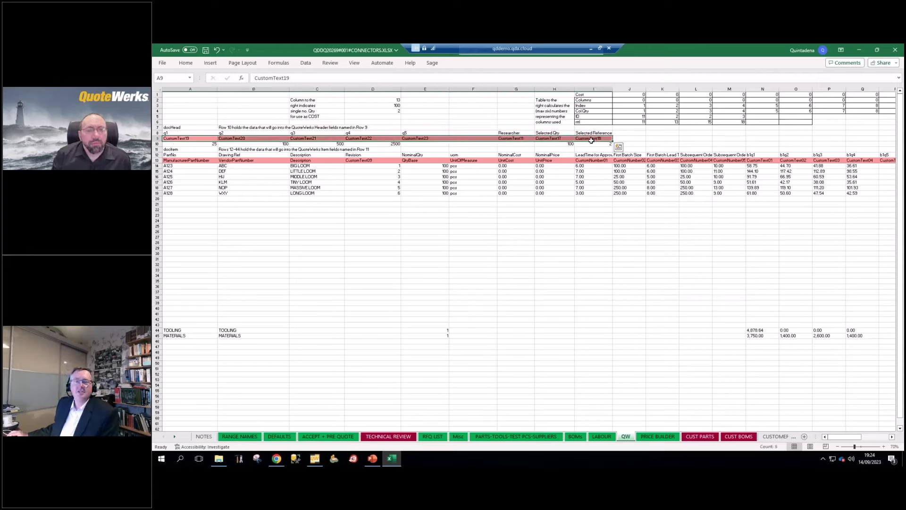
{"action": "left_click", "coordinate": [170, 140]}
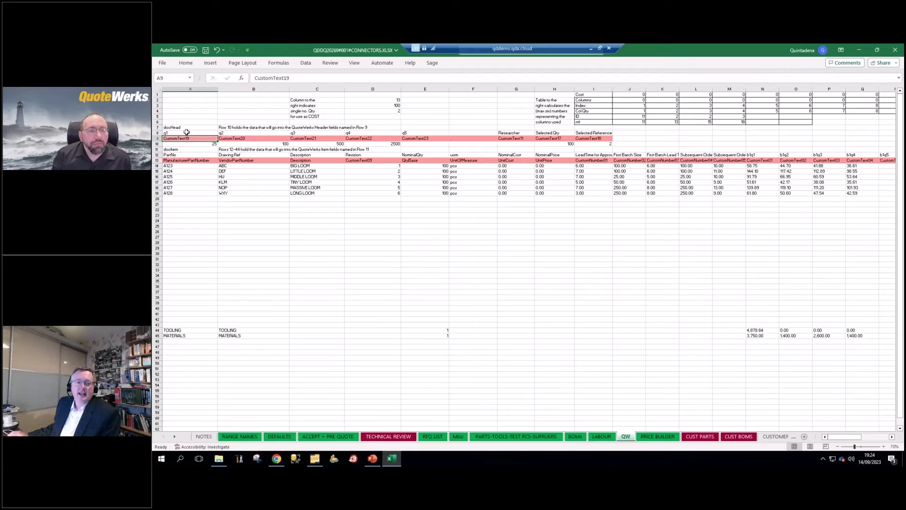
{"action": "left_click", "coordinate": [184, 133]}
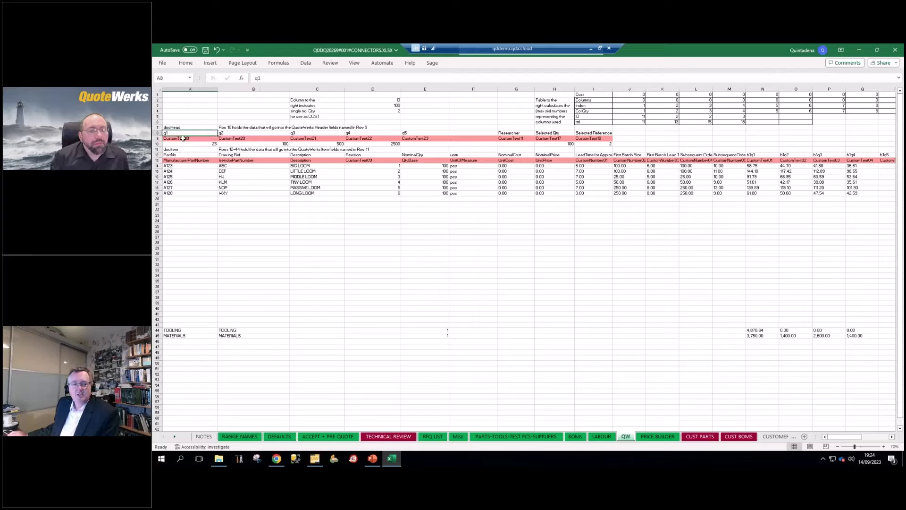
{"action": "left_click", "coordinate": [183, 138]}
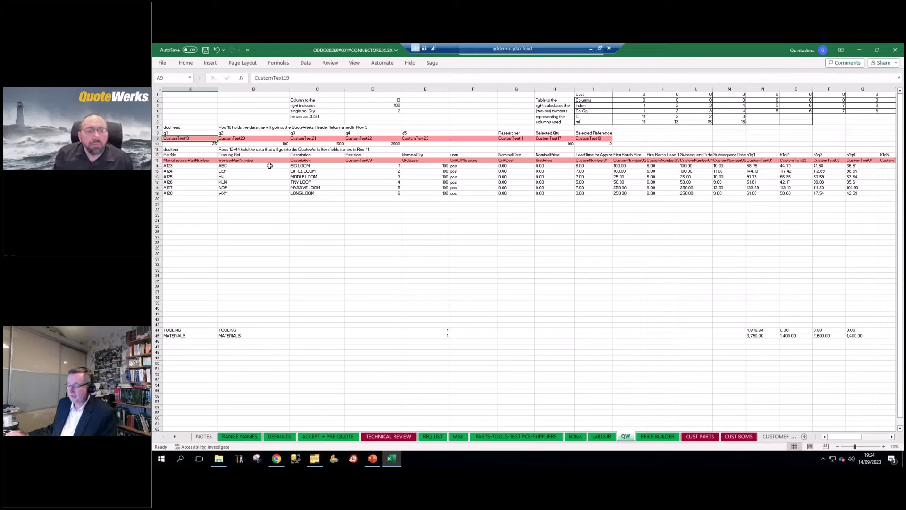
{"action": "key", "text": "ctrl+shift+Right"}
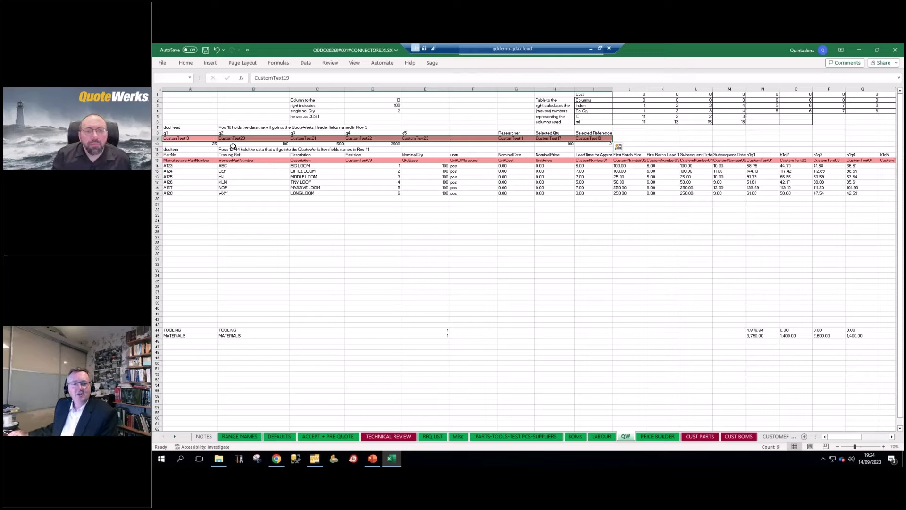
Inspect the q1 to q4 quantities in row 10 that feed the QuoteWerks header fields.
{"action": "left_click", "coordinate": [206, 145]}
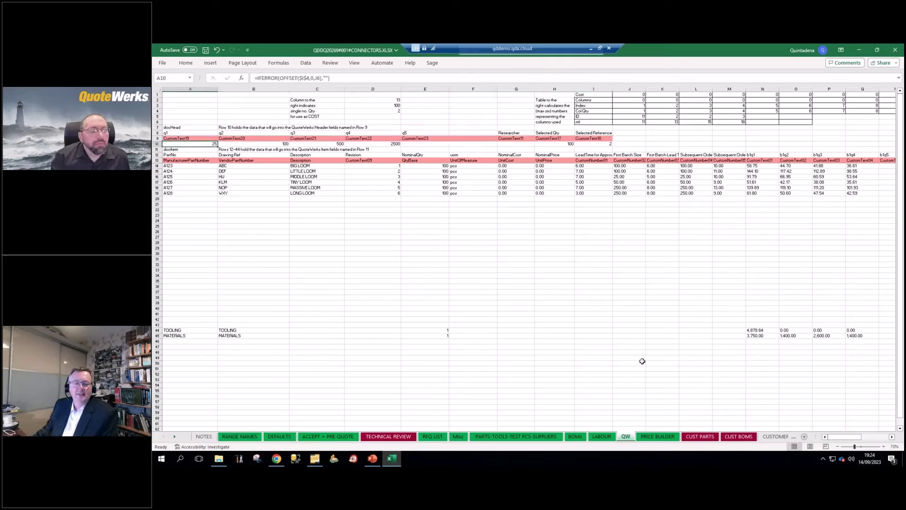
{"action": "key", "text": "Up"}
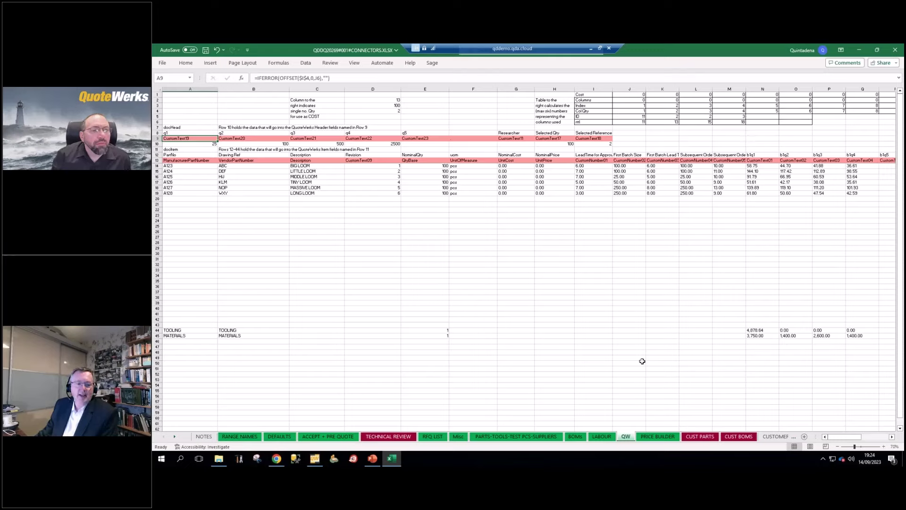
{"action": "key", "text": "Down"}
{"action": "key", "text": "Right"}
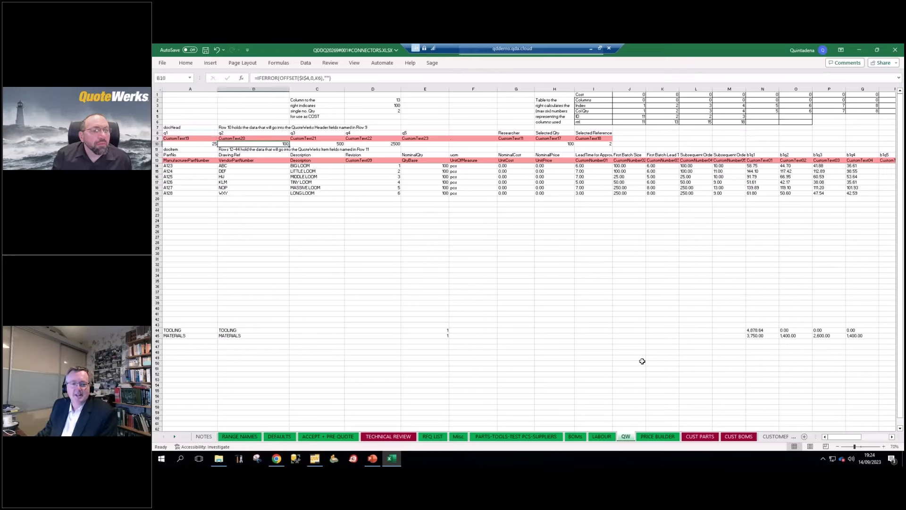
{"action": "key", "text": "Left"}
{"action": "key", "text": "shift+Right"}
{"action": "key", "text": "shift+Right"}
{"action": "key", "text": "shift+Right"}
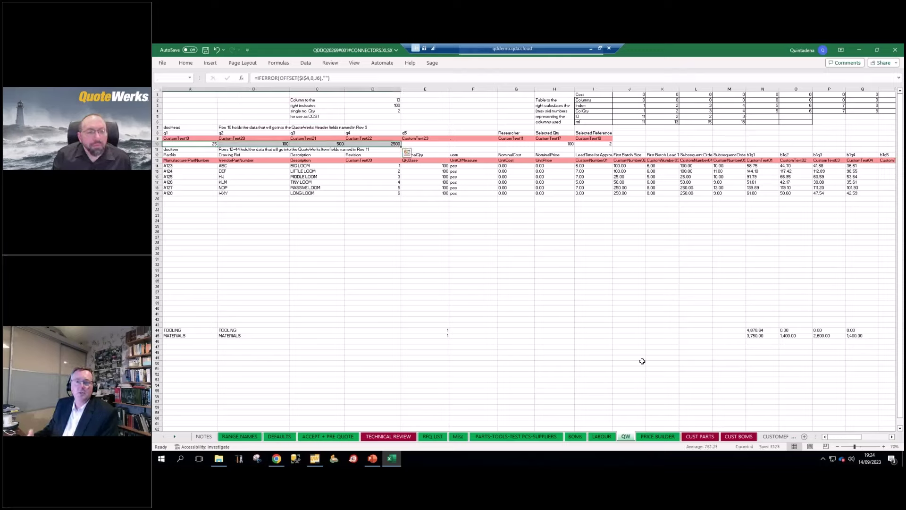
{"action": "key", "text": "Right"}
{"action": "key", "text": "Right"}
{"action": "key", "text": "Right"}
{"action": "key", "text": "Right"}
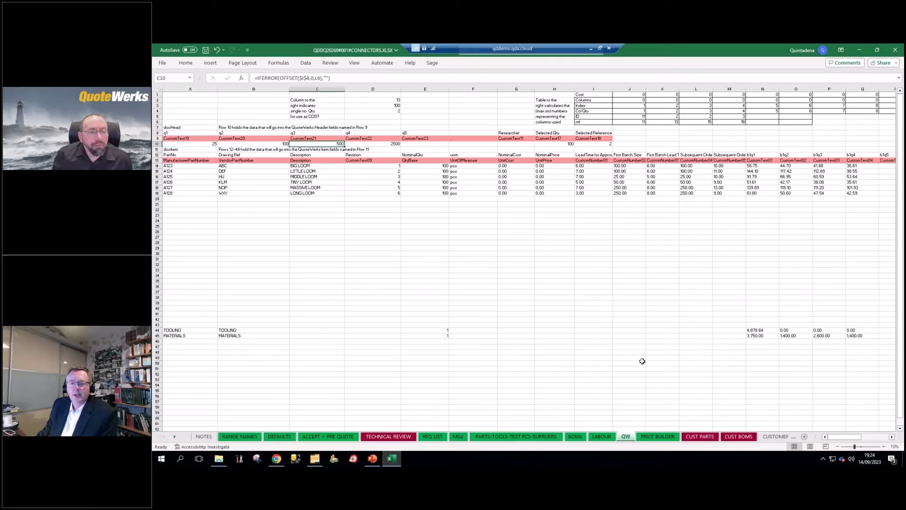
Examine the item field names in row 13, the part numbers below them, and the TOOLING and MATERIALS rows.
{"action": "left_click", "coordinate": [186, 161]}
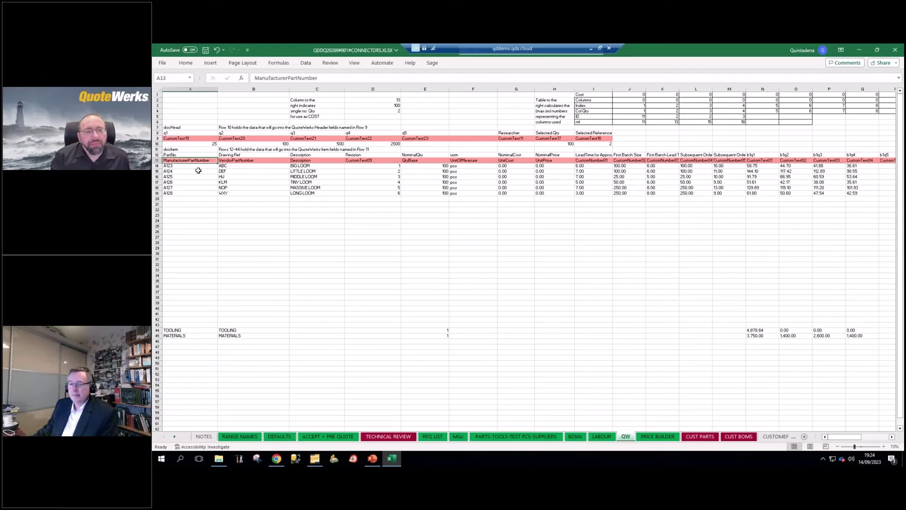
{"action": "key", "text": "ctrl+shift+Right"}
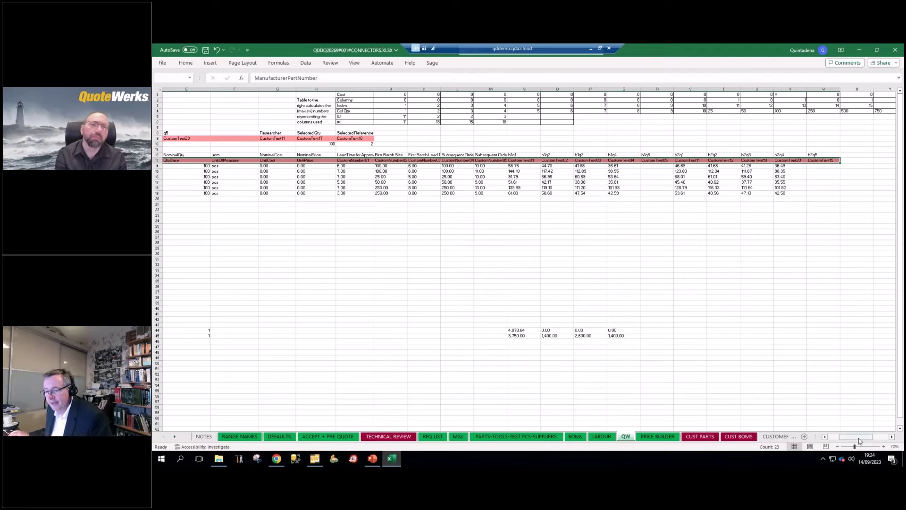
{"action": "left_click_drag", "start_coordinate": [856, 438], "coordinate": [837, 436]}
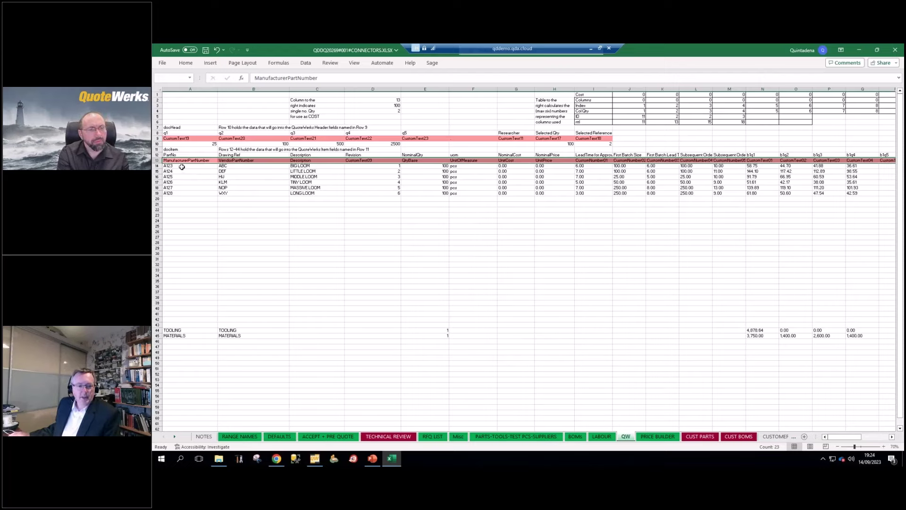
{"action": "left_click_drag", "start_coordinate": [182, 166], "coordinate": [194, 334]}
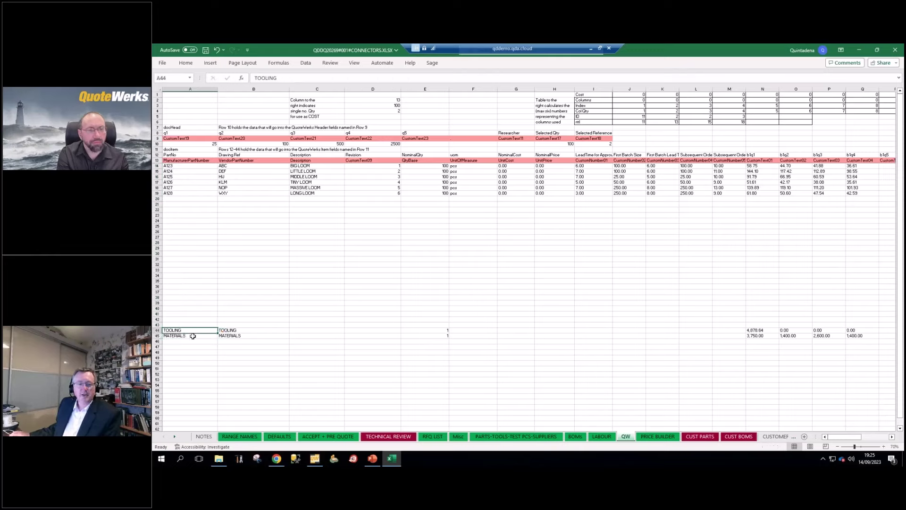
{"action": "left_click", "coordinate": [192, 336]}
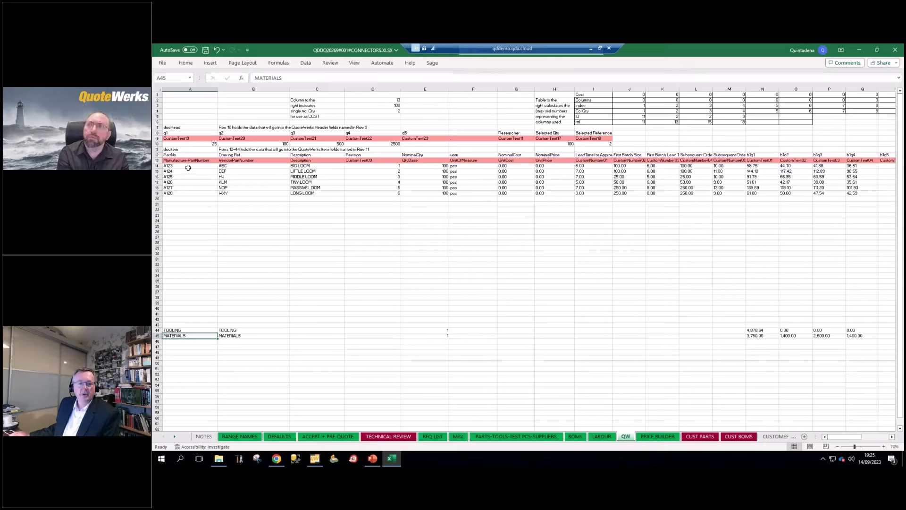
Save and close the connectors workbook so its data transfers to the Gwent Connectors quote, and dismiss the transfer log.
{"action": "left_click_drag", "start_coordinate": [188, 171], "coordinate": [182, 270]}
{"action": "left_click", "coordinate": [186, 198]}
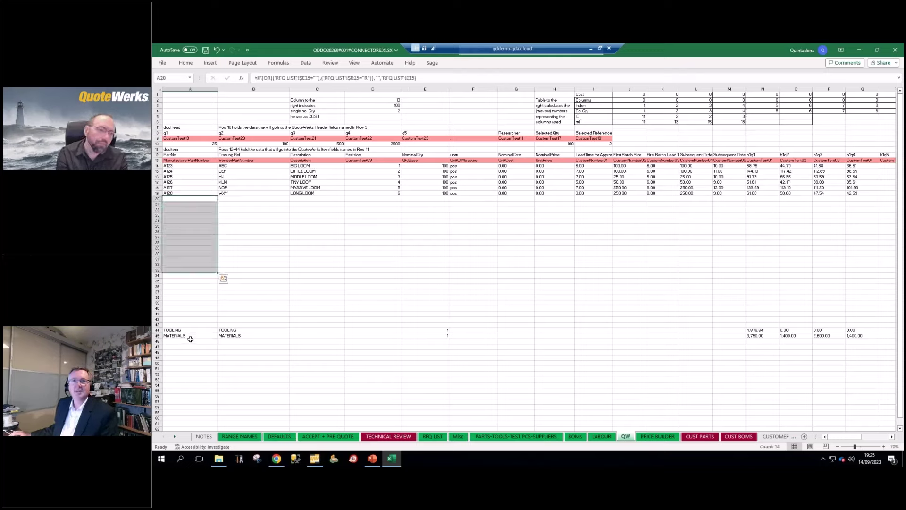
{"action": "left_click", "coordinate": [895, 51]}
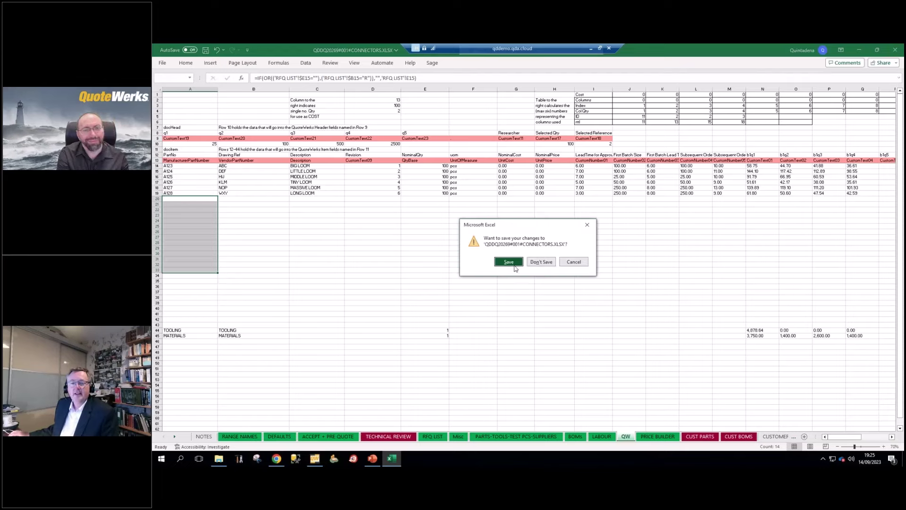
{"action": "left_click", "coordinate": [509, 262]}
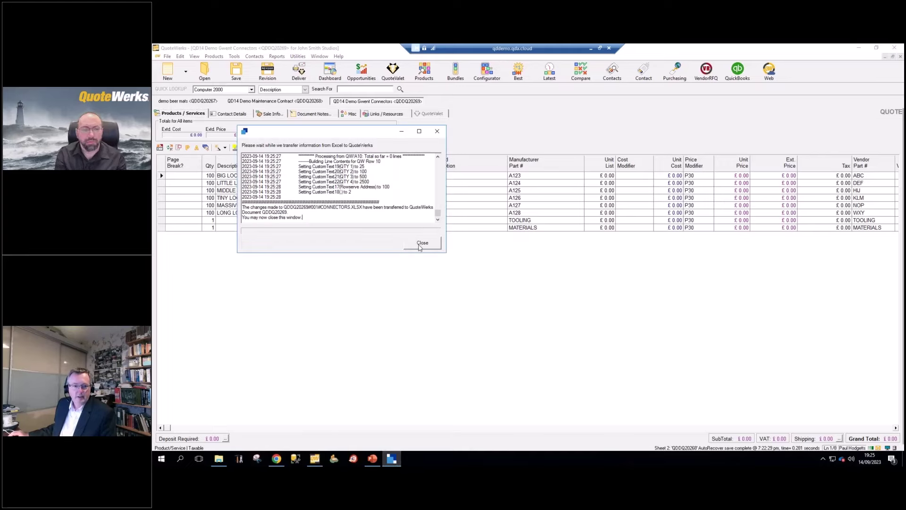
{"action": "left_click", "coordinate": [422, 243]}
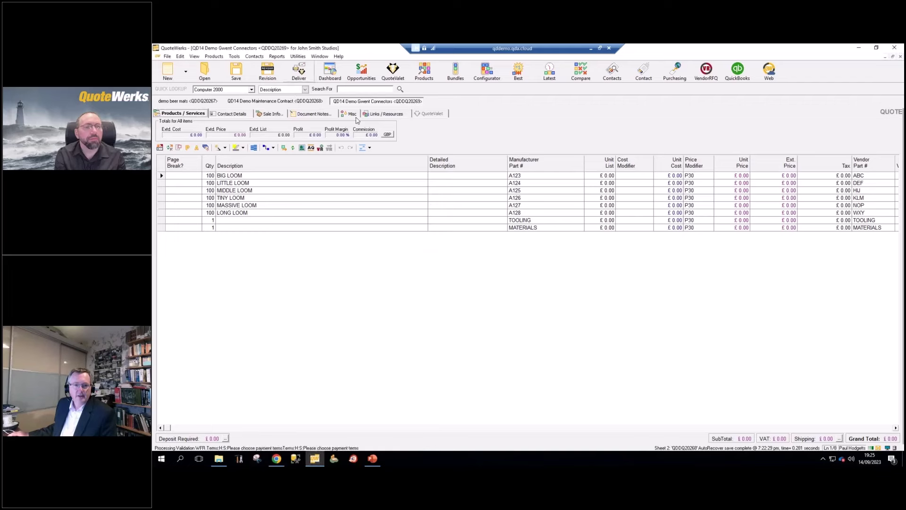
Preview the connectors quote with the xl0101Connectors layout, and close the preview and delivery window.
{"action": "left_click", "coordinate": [577, 255]}
{"action": "left_click", "coordinate": [622, 307]}
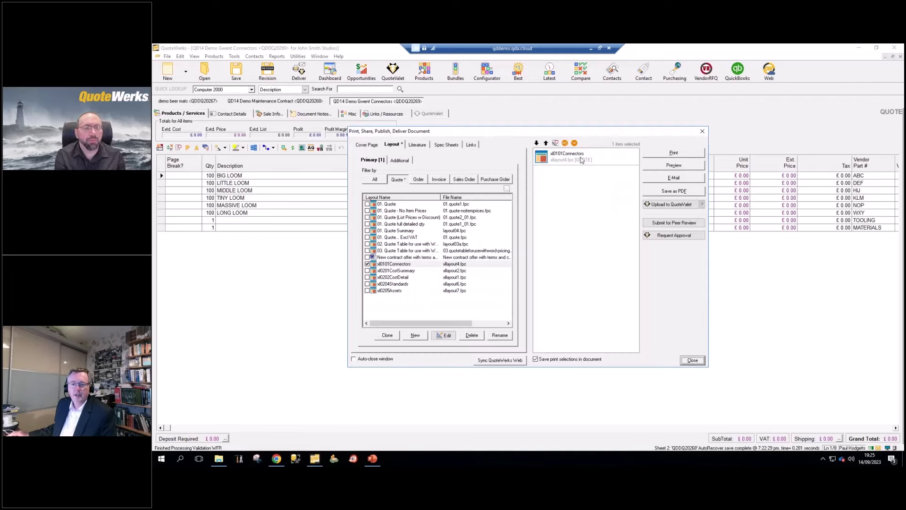
{"action": "left_click", "coordinate": [674, 165]}
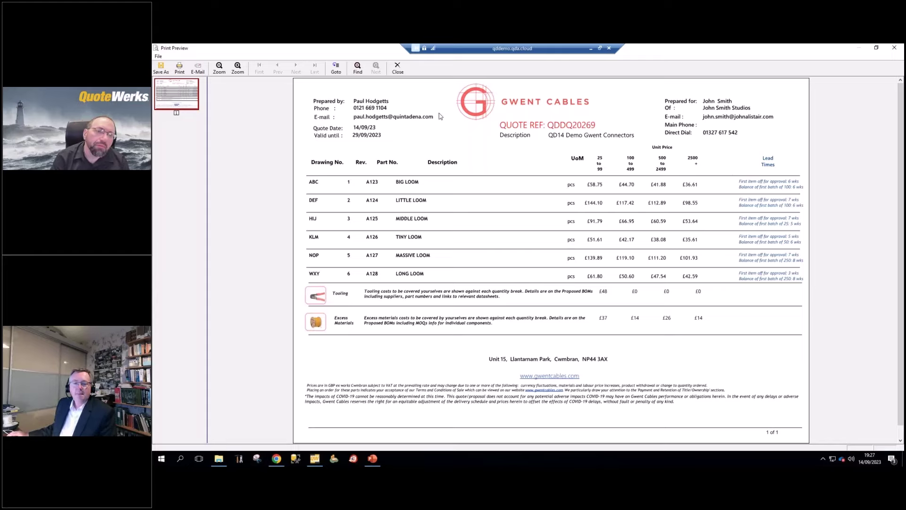
{"action": "left_click", "coordinate": [398, 69]}
{"action": "left_click", "coordinate": [695, 364]}
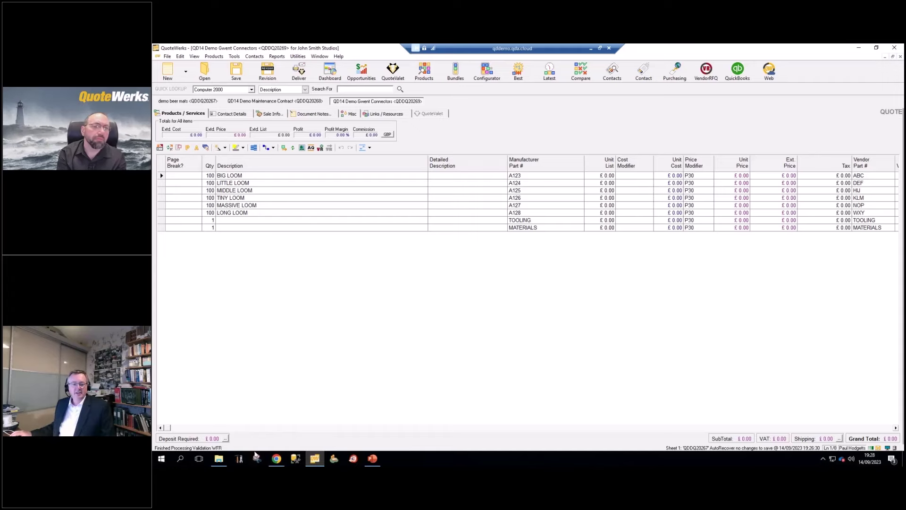
Open the Connectors.xlsx template from the QuoteWerks Excel templates folder and look through its sheets from TECHNICAL REVIEW to QW.
{"action": "left_click", "coordinate": [213, 464]}
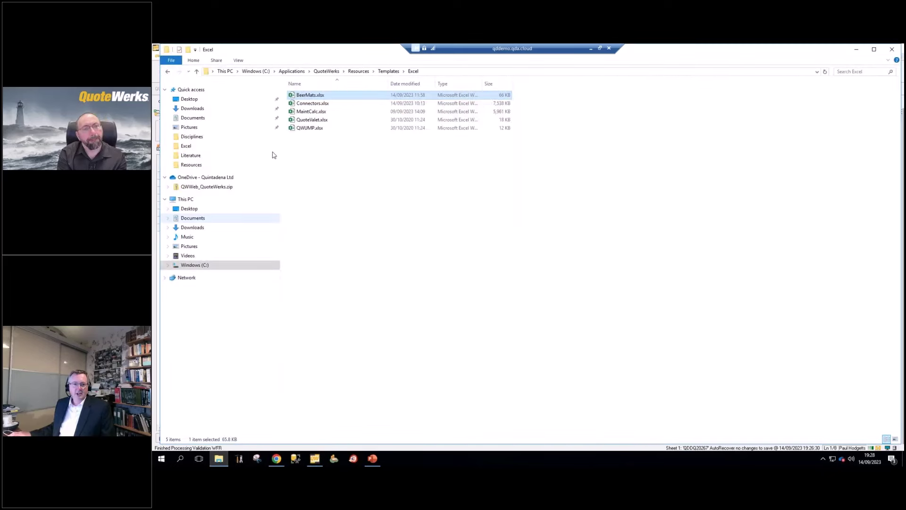
{"action": "double_click", "coordinate": [308, 105]}
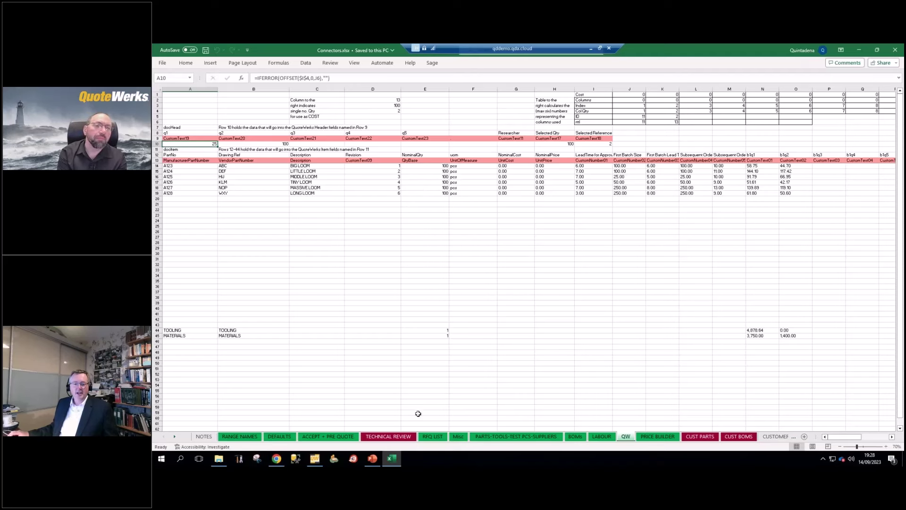
{"action": "left_click", "coordinate": [388, 436]}
{"action": "left_click", "coordinate": [432, 436]}
{"action": "left_click", "coordinate": [457, 436]}
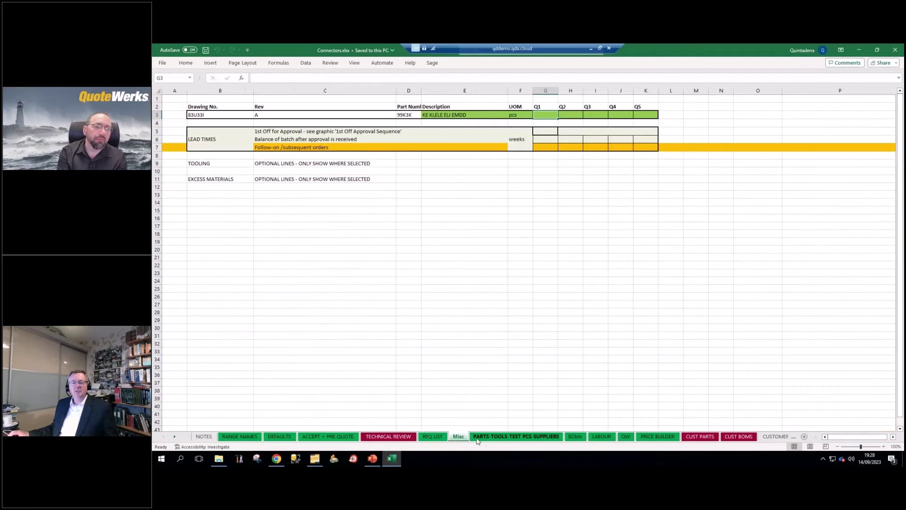
{"action": "left_click", "coordinate": [516, 436]}
{"action": "left_click", "coordinate": [575, 436]}
{"action": "left_click", "coordinate": [601, 437]}
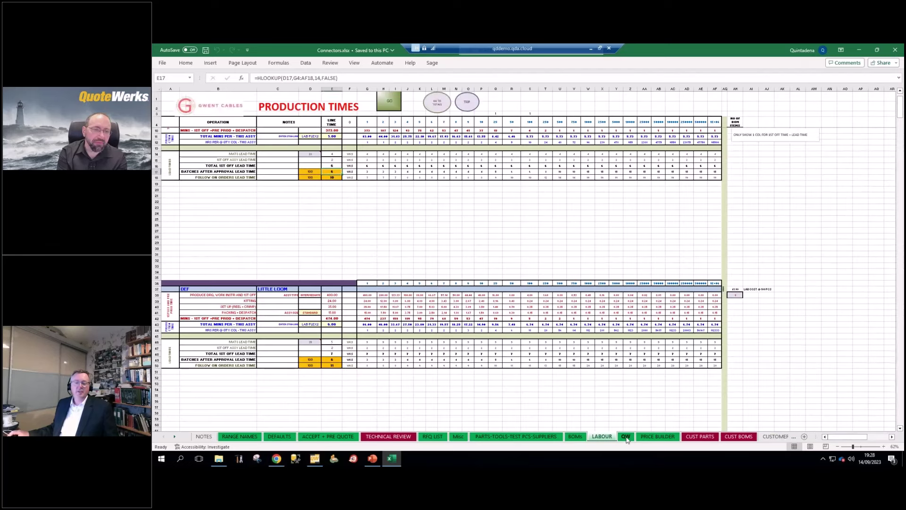
{"action": "left_click", "coordinate": [625, 436]}
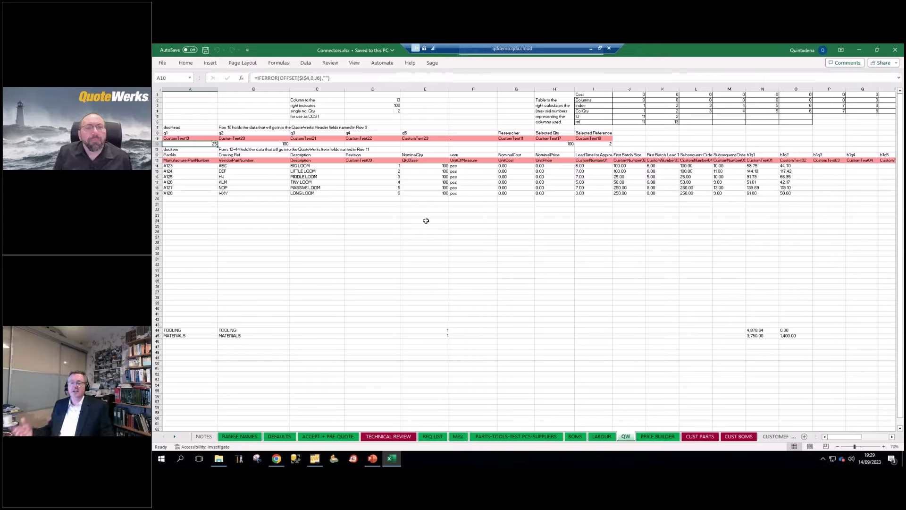
Examine the formulas behind the loom item rows 14 to 16 of the QW sheet, and close the Connectors.xlsx template.
{"action": "left_click", "coordinate": [394, 166]}
{"action": "key", "text": "Down"}
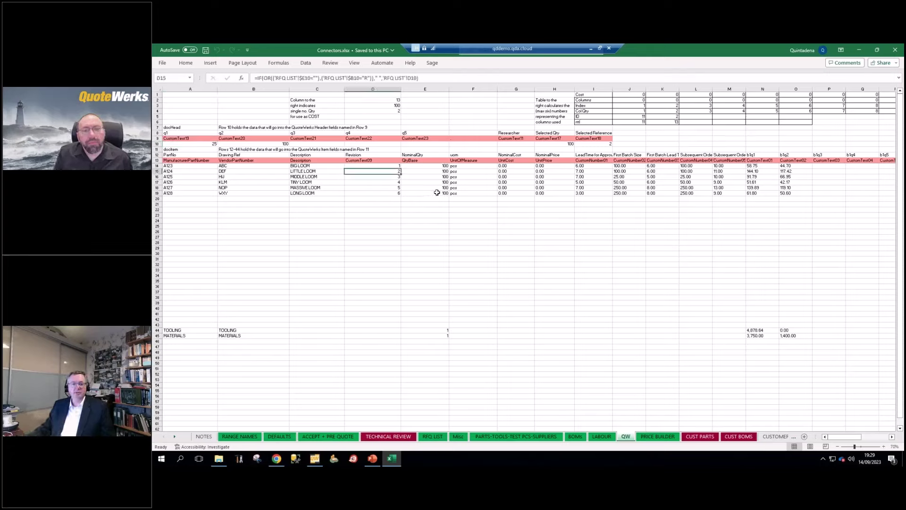
{"action": "key", "text": "Right"}
{"action": "key", "text": "Right"}
{"action": "key", "text": "Right"}
{"action": "key", "text": "Right"}
{"action": "key", "text": "Right"}
{"action": "key", "text": "Right"}
{"action": "key", "text": "Right"}
{"action": "key", "text": "Right"}
{"action": "key", "text": "Right"}
{"action": "key", "text": "Right"}
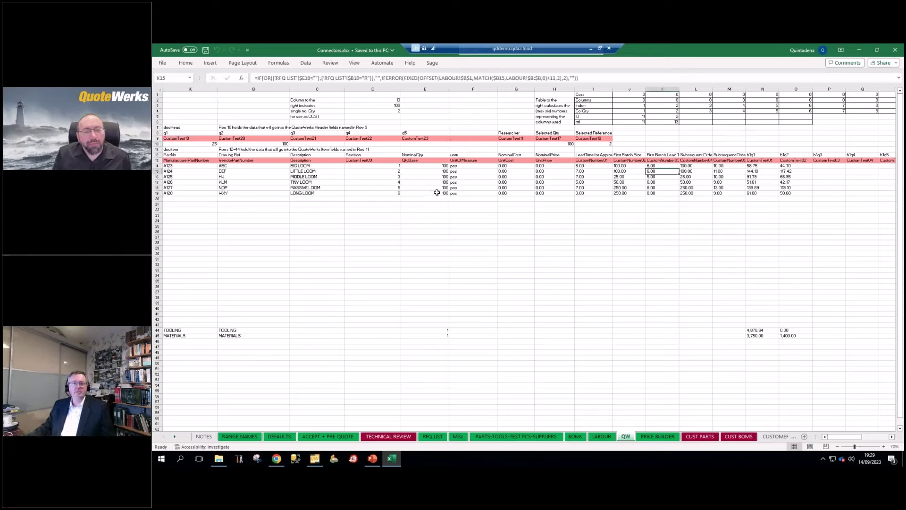
{"action": "key", "text": "Down"}
{"action": "key", "text": "Left"}
{"action": "key", "text": "Left"}
{"action": "key", "text": "Left"}
{"action": "key", "text": "Left"}
{"action": "key", "text": "Left"}
{"action": "key", "text": "Left"}
{"action": "key", "text": "Left"}
{"action": "key", "text": "Left"}
{"action": "key", "text": "Left"}
{"action": "key", "text": "Left"}
{"action": "key", "text": "Left"}
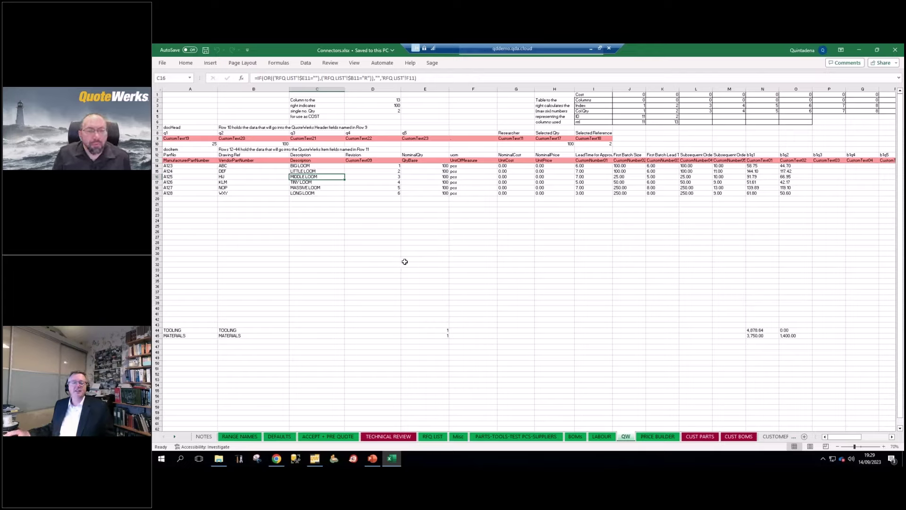
{"action": "left_click", "coordinate": [894, 50]}
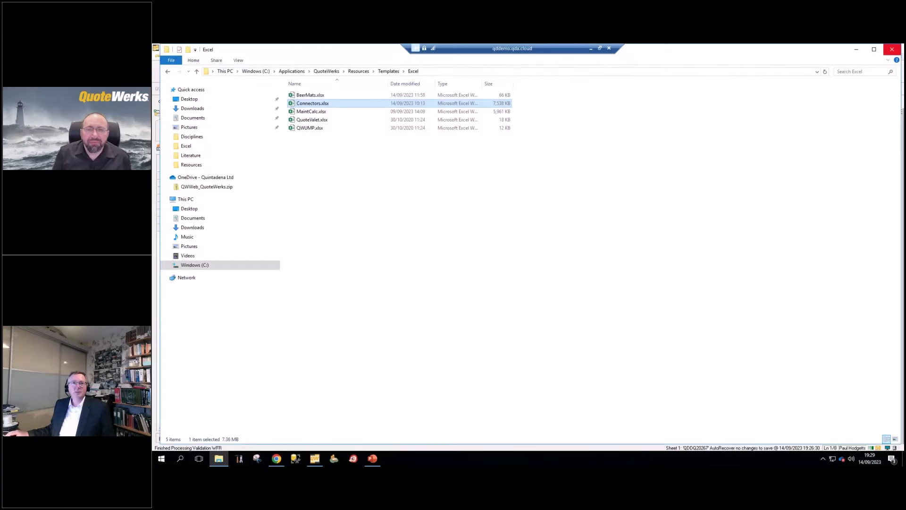
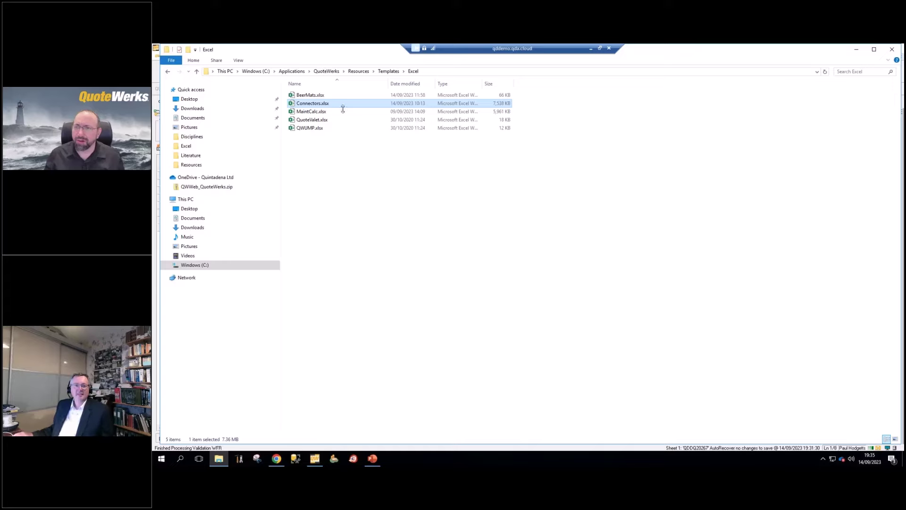
Highlight the item field names in row 13 of Connectors.xlsx, and inspect the Calculations sheet of QWUMP.xlsx for comparison.
{"action": "double_click", "coordinate": [323, 102]}
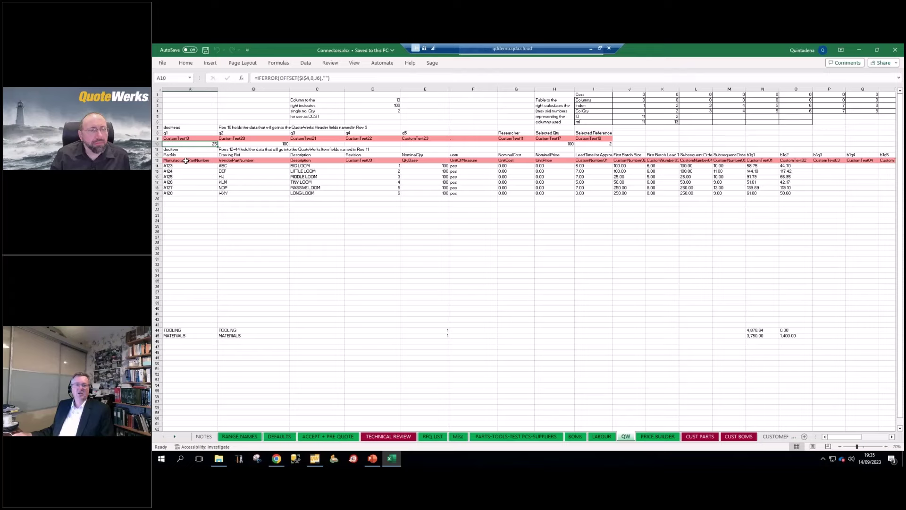
{"action": "left_click_drag", "start_coordinate": [186, 161], "coordinate": [888, 161]}
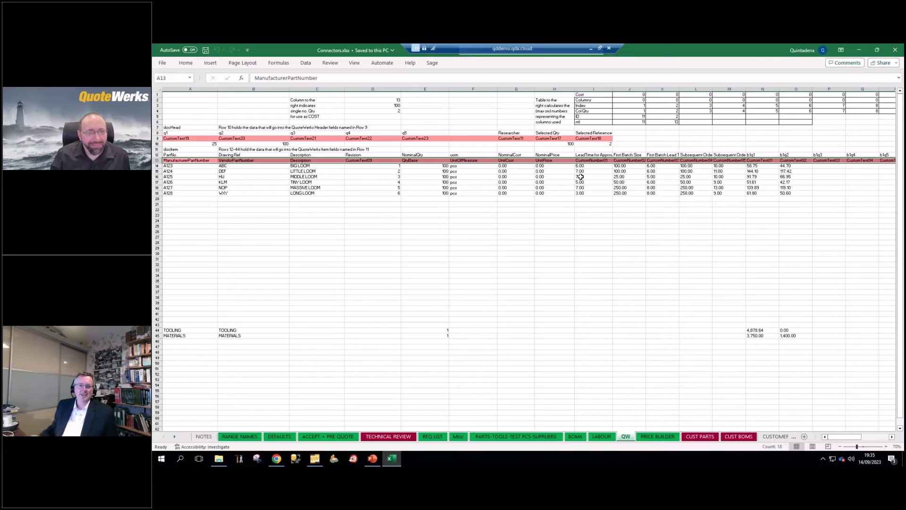
{"action": "left_click", "coordinate": [859, 49]}
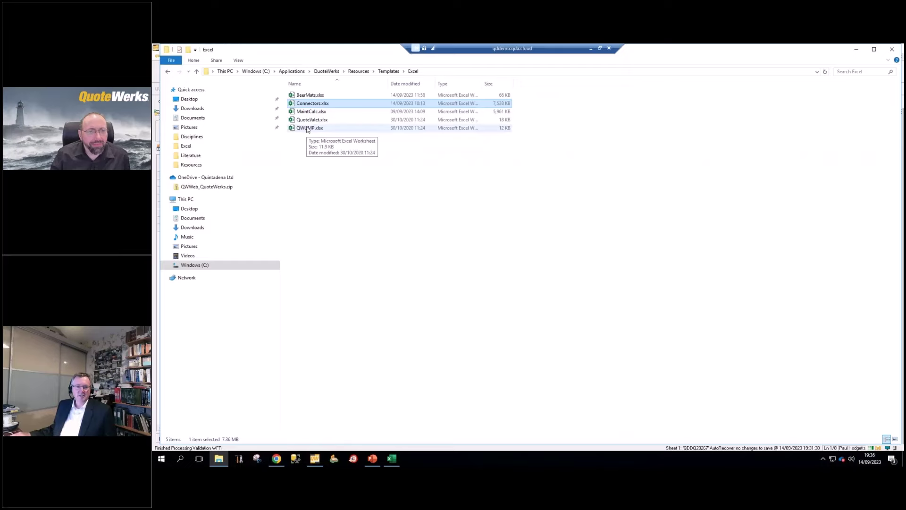
{"action": "double_click", "coordinate": [307, 129]}
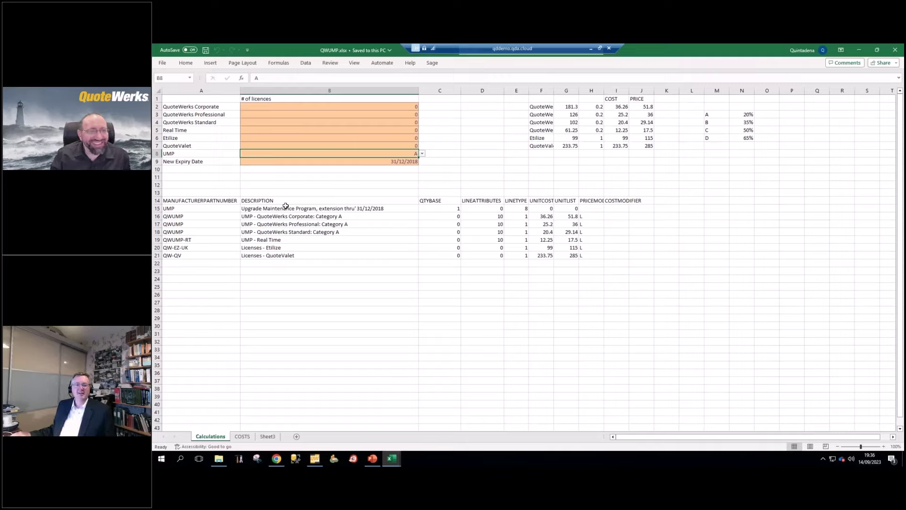
{"action": "left_click", "coordinate": [896, 50]}
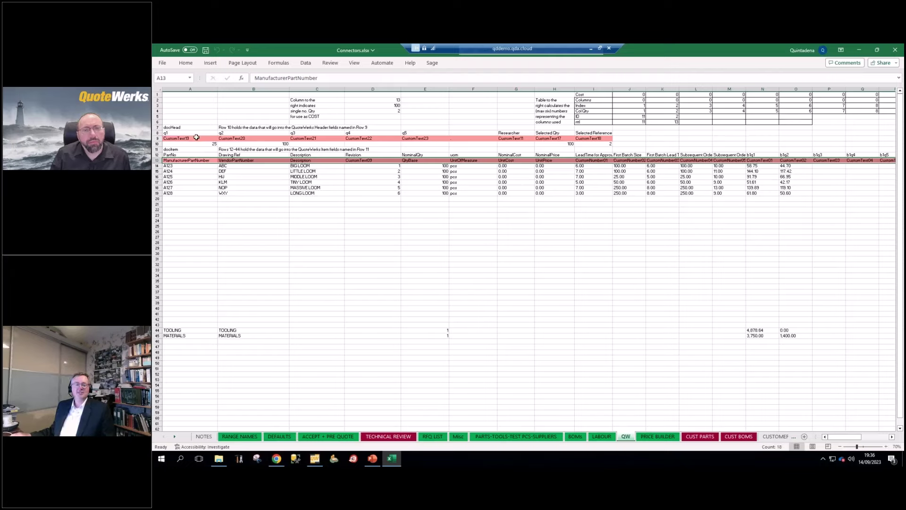
Highlight the header field names in row 9 and the item field names in row 13 of the QW sheet.
{"action": "left_click", "coordinate": [159, 138]}
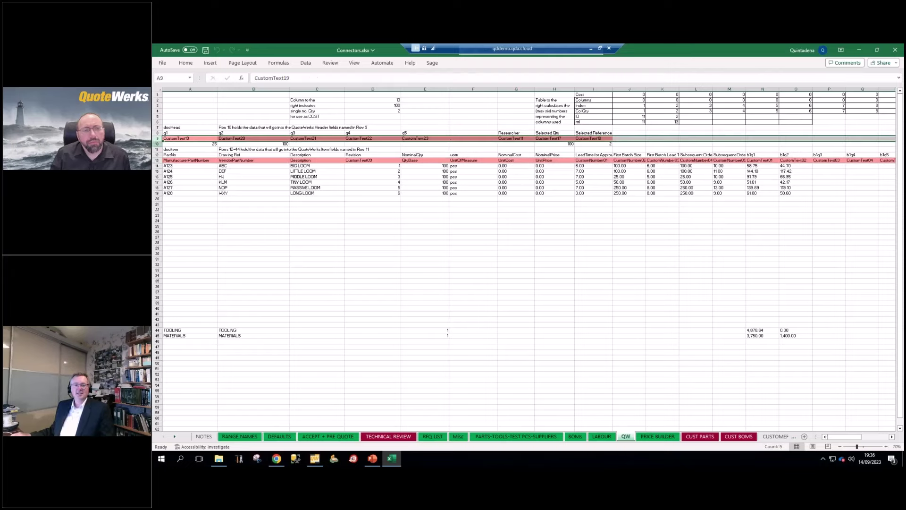
{"action": "left_click", "coordinate": [158, 160]}
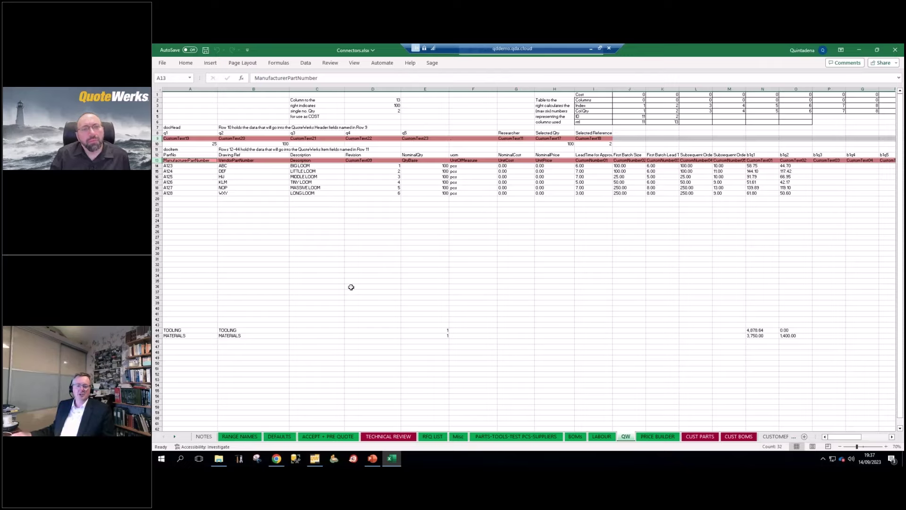
Switch to QuoteWerks and review the custom product configuration commands for beer mats, connectors and maintenance contracts.
{"action": "left_click", "coordinate": [318, 463]}
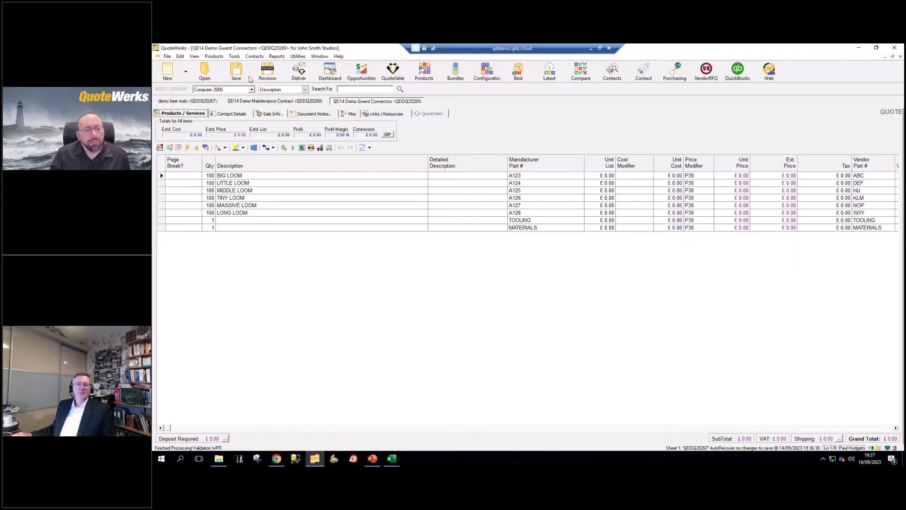
{"action": "left_click", "coordinate": [222, 57]}
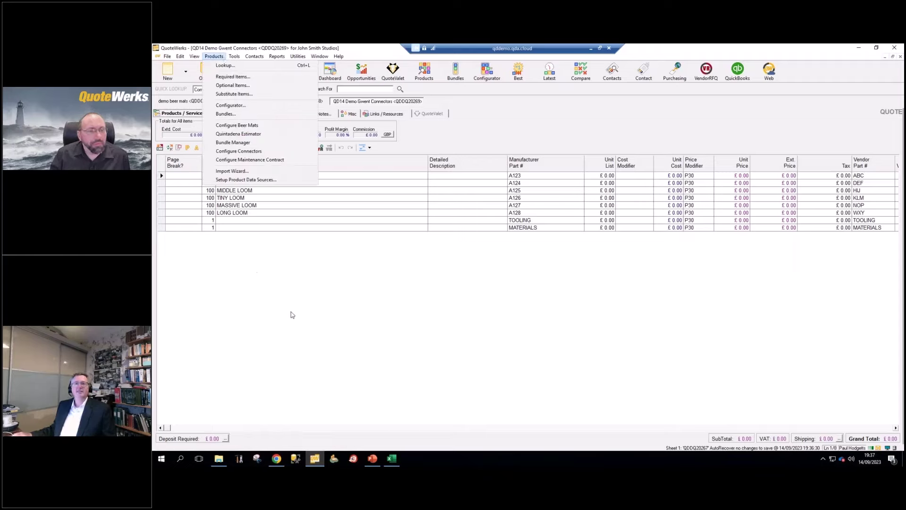
{"action": "left_click", "coordinate": [562, 185]}
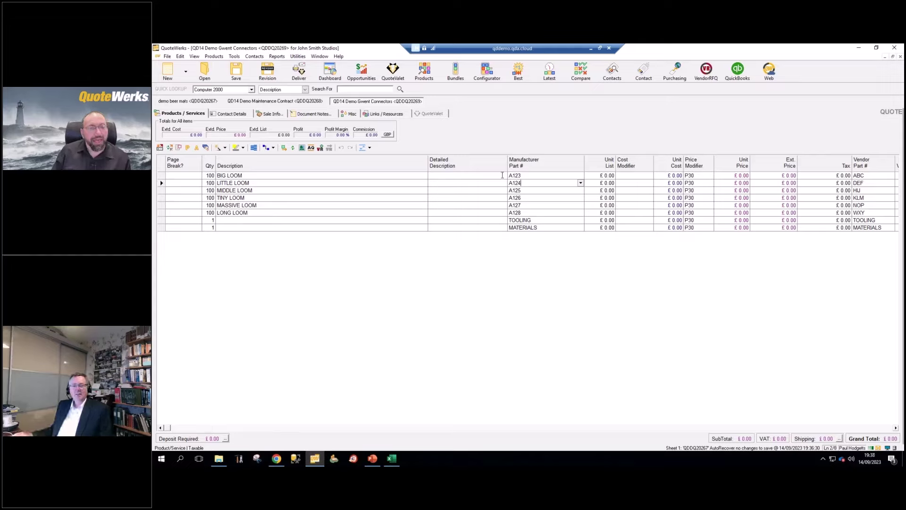
Browse the QuoteWerks application folder in File Explorer, and return to the connectors quote.
{"action": "left_click", "coordinate": [219, 458]}
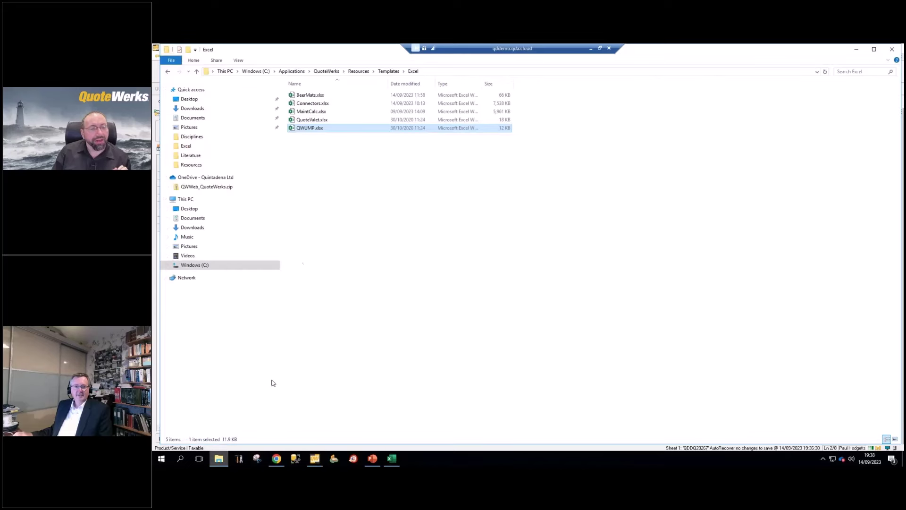
{"action": "left_click", "coordinate": [326, 71]}
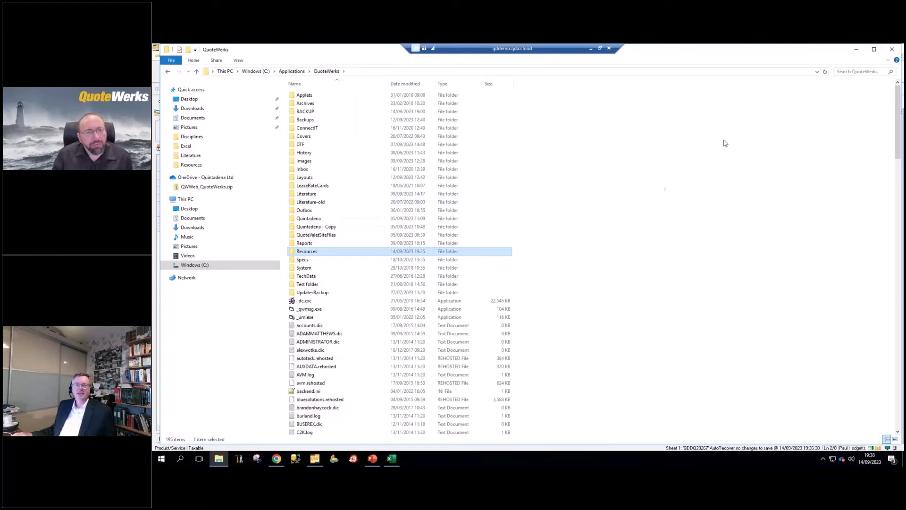
{"action": "left_click", "coordinate": [856, 50]}
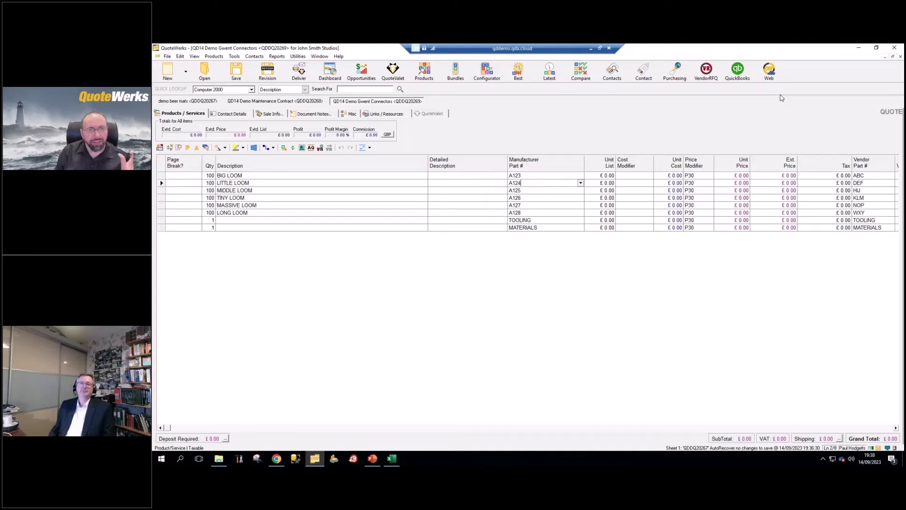
Open the Configure Beer Mats entry of the Products Menu customization for editing.
{"action": "left_click", "coordinate": [234, 56]}
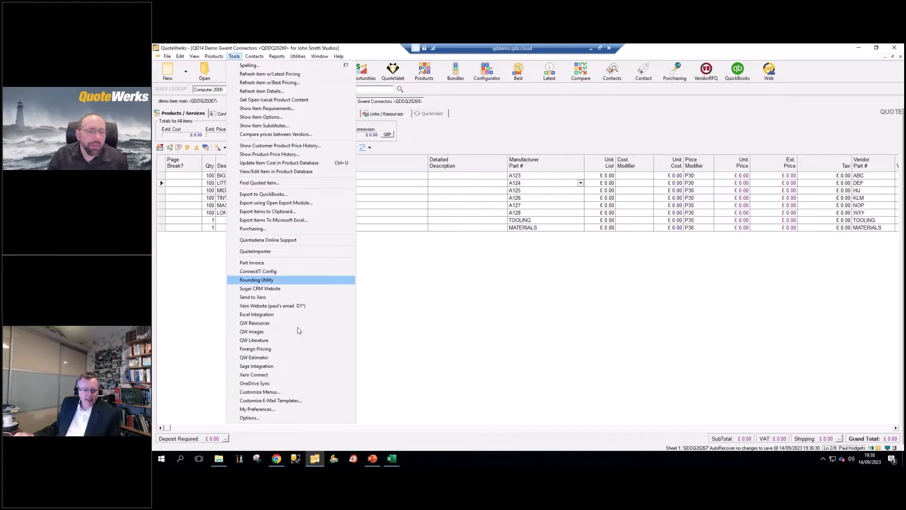
{"action": "left_click", "coordinate": [288, 392]}
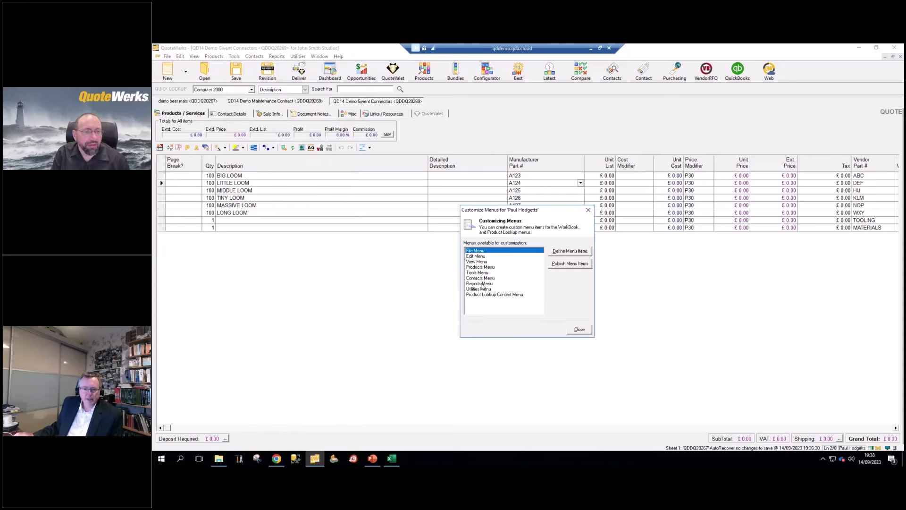
{"action": "left_click", "coordinate": [488, 268]}
{"action": "left_click", "coordinate": [575, 254]}
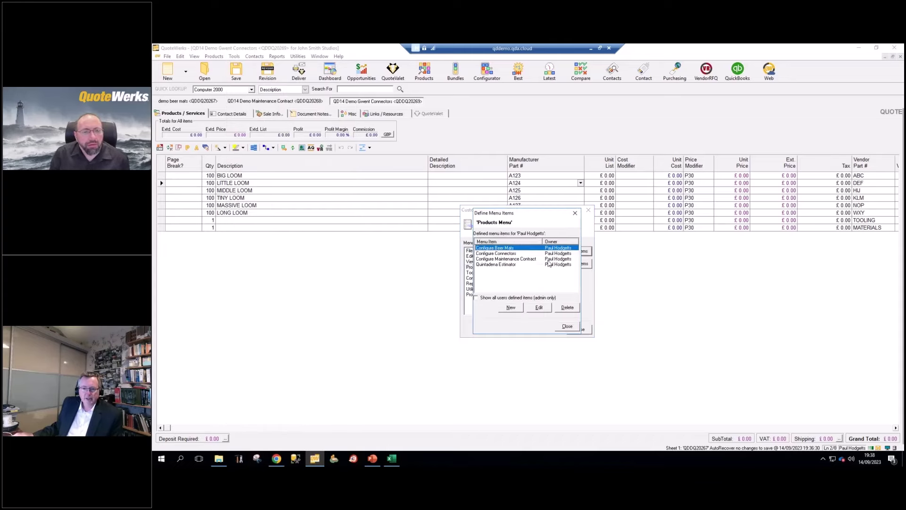
{"action": "left_click", "coordinate": [539, 308]}
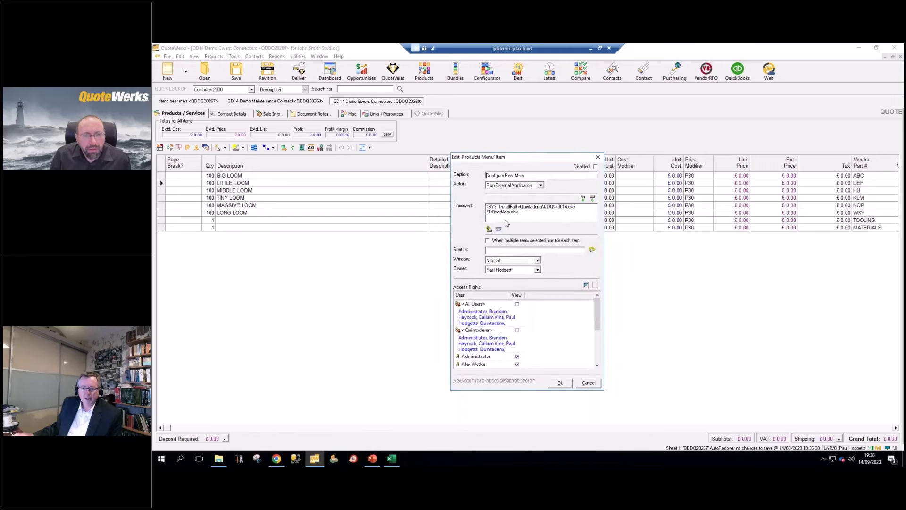
Inspect the external program path and BeerMats.xlsx argument in the Configure Beer Mats command, and close the menu customization without changes.
{"action": "left_click_drag", "start_coordinate": [499, 206], "coordinate": [576, 206]}
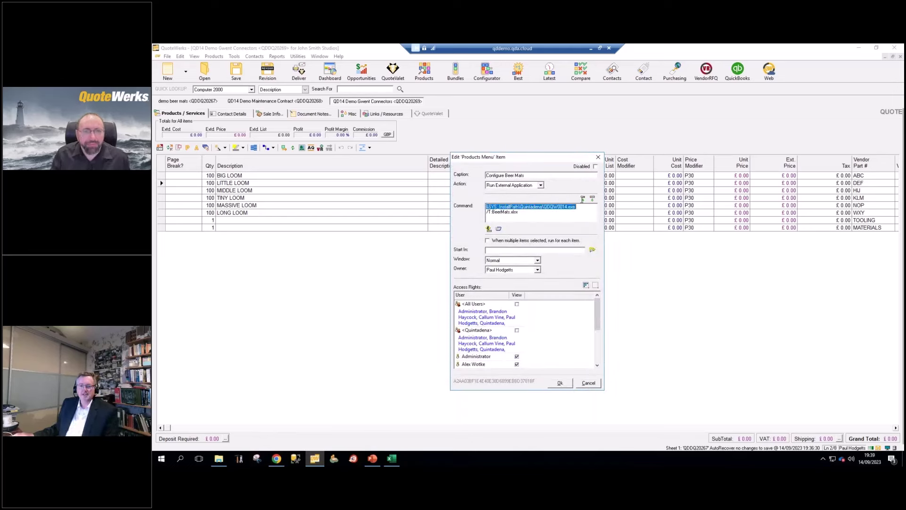
{"action": "left_click", "coordinate": [488, 214]}
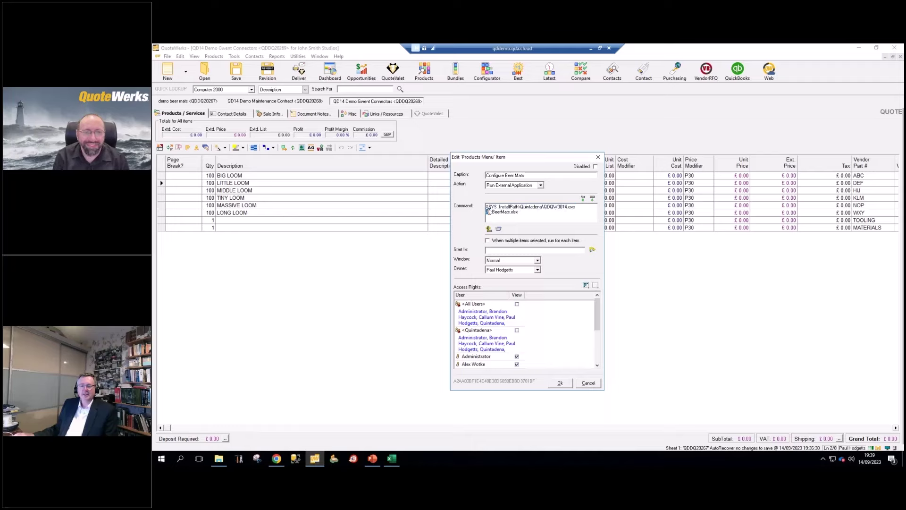
{"action": "left_click_drag", "start_coordinate": [494, 212], "coordinate": [523, 213]}
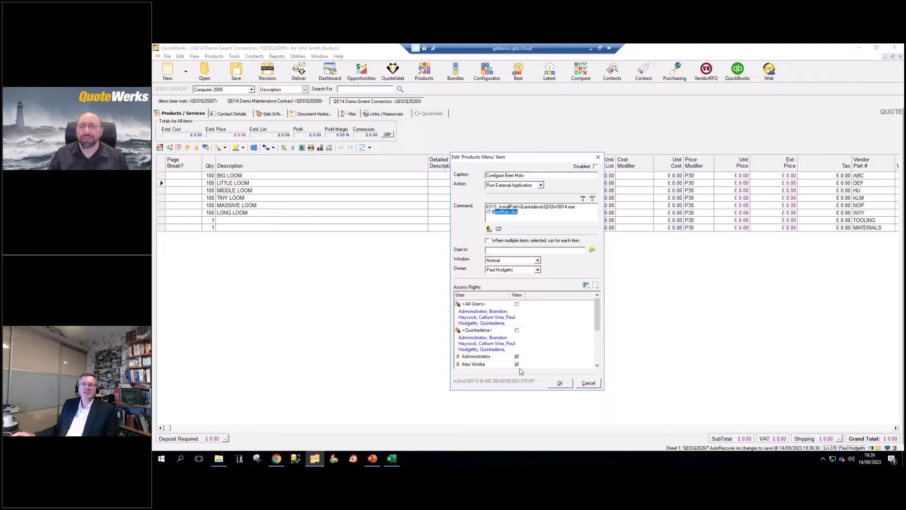
{"action": "left_click", "coordinate": [589, 384]}
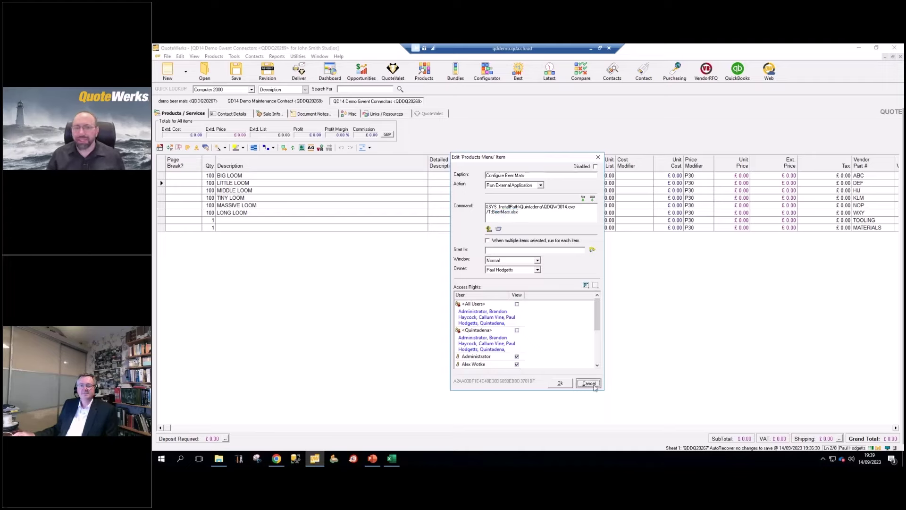
{"action": "left_click", "coordinate": [576, 328]}
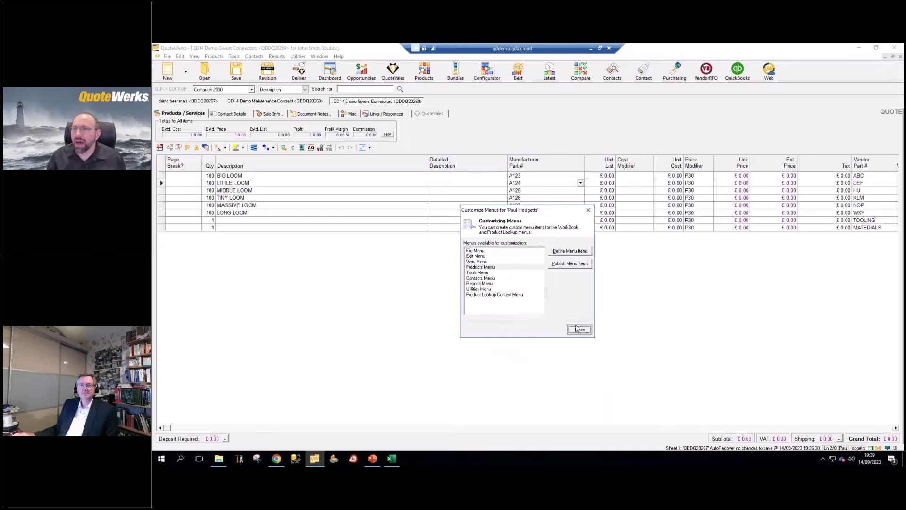
{"action": "left_click", "coordinate": [576, 328]}
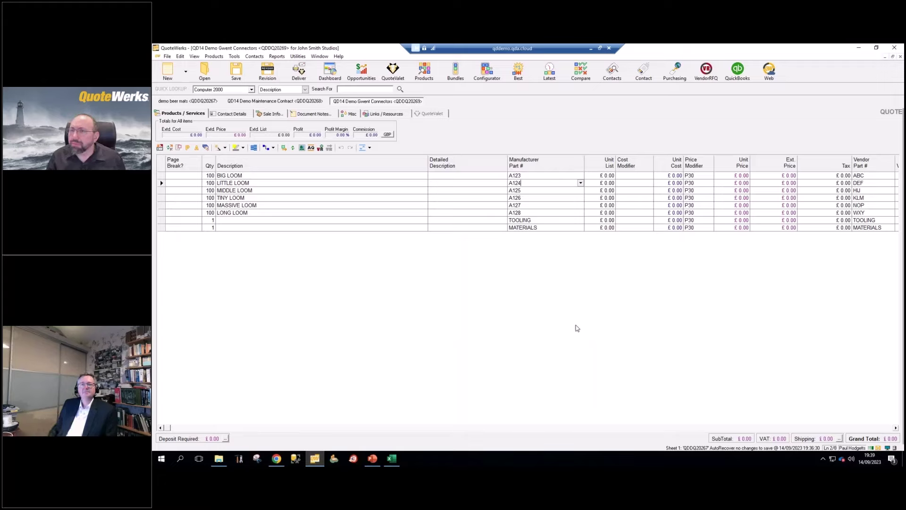